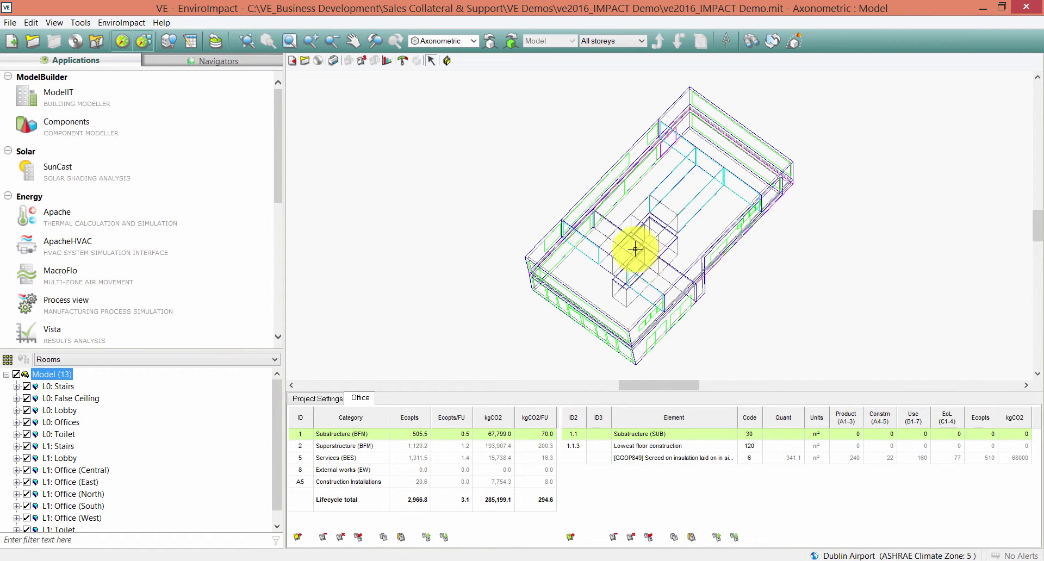
Inspect the two-storey building in the 3D model viewer and close the viewer again
scroll(631, 239, "down", 3)
scroll(625, 237, "up", 2)
scroll(604, 225, "down", 2)
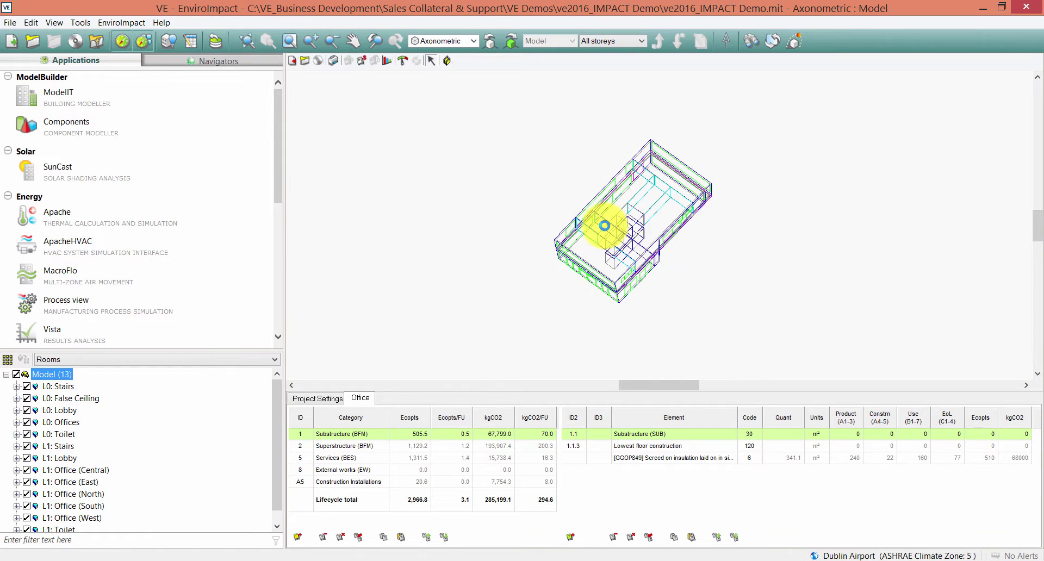
scroll(615, 219, "up", 1)
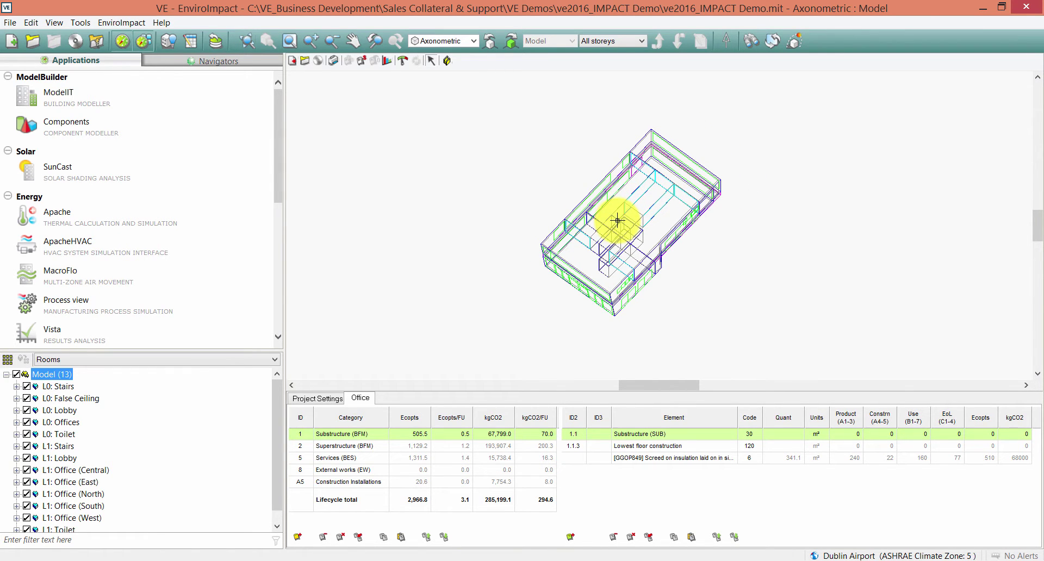
left_click(747, 44)
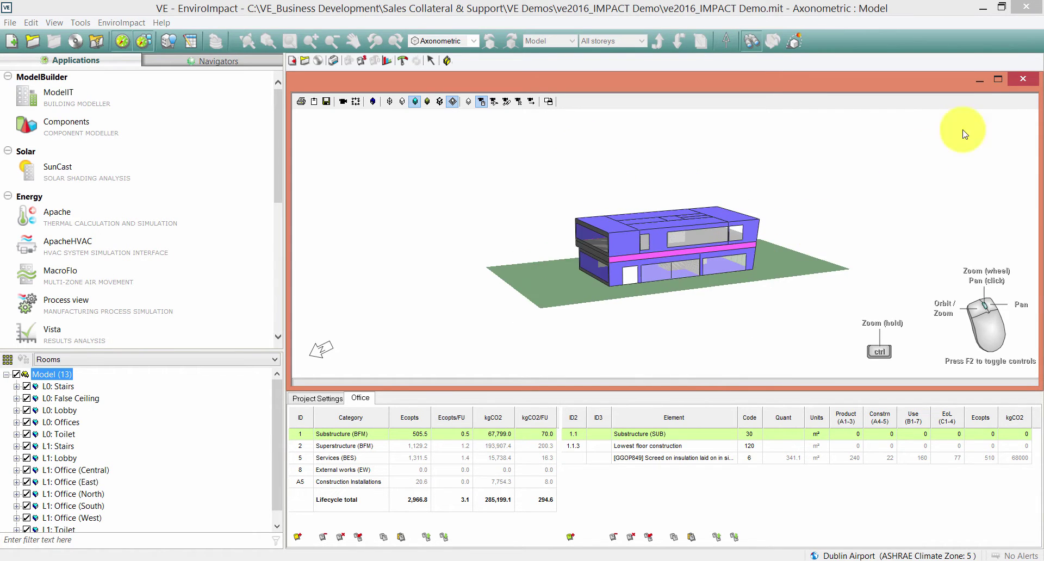
left_click(1023, 79)
scroll(277, 140, "down", 3)
scroll(276, 125, "up", 3)
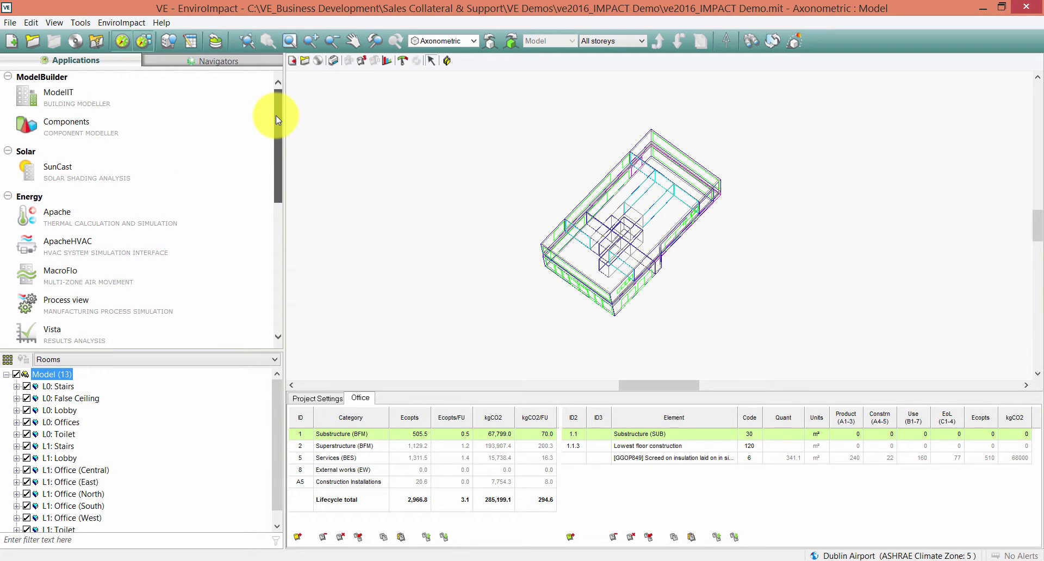
Locate EnviroImpact among the Cost & Value applications and load the IMPACT lifecycle analysis navigator
scroll(276, 147, "down", 10)
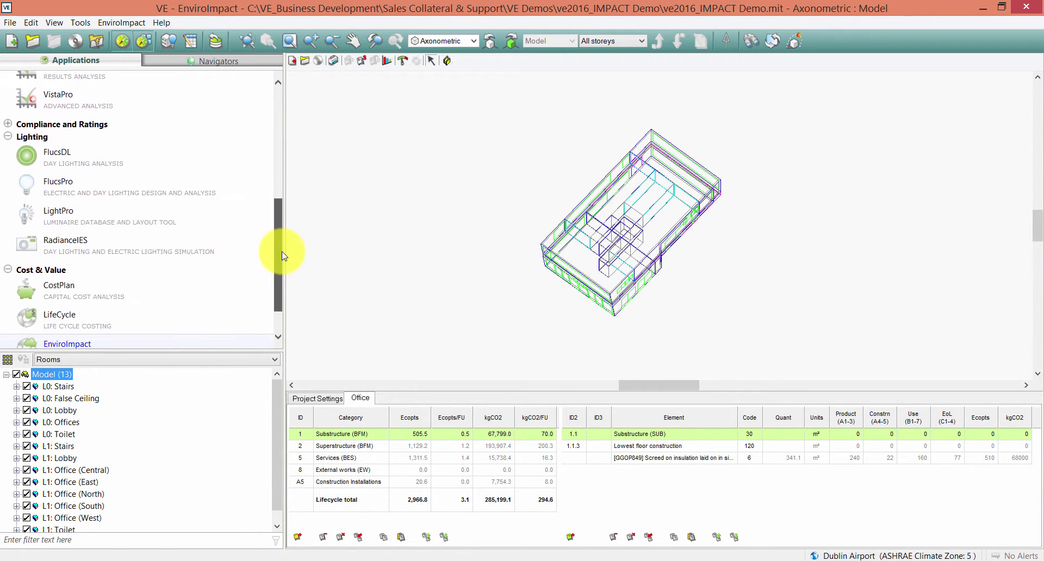
left_click_drag(276, 212, 276, 279)
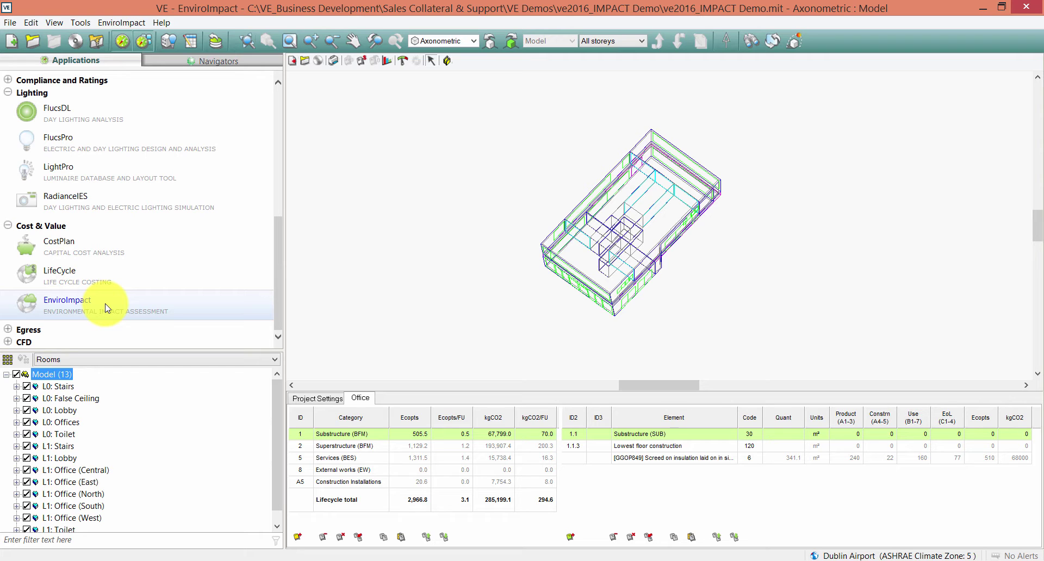
left_click(241, 62)
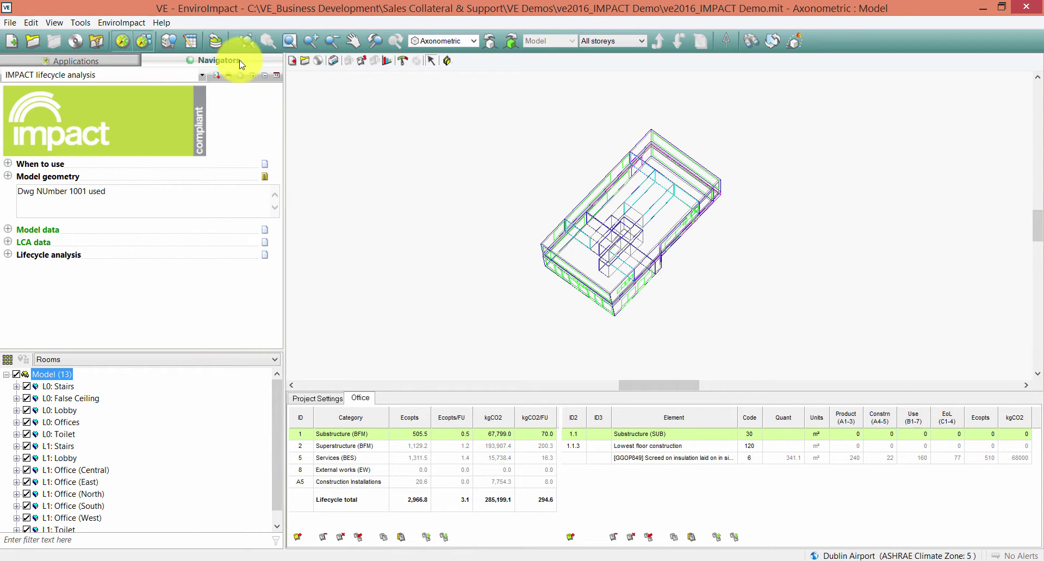
left_click(201, 74)
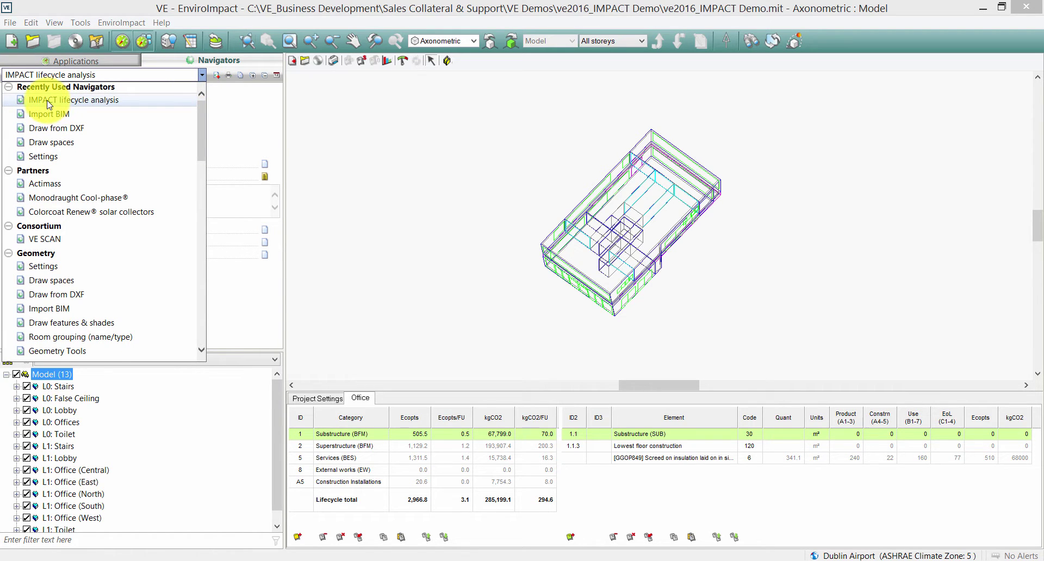
left_click(49, 100)
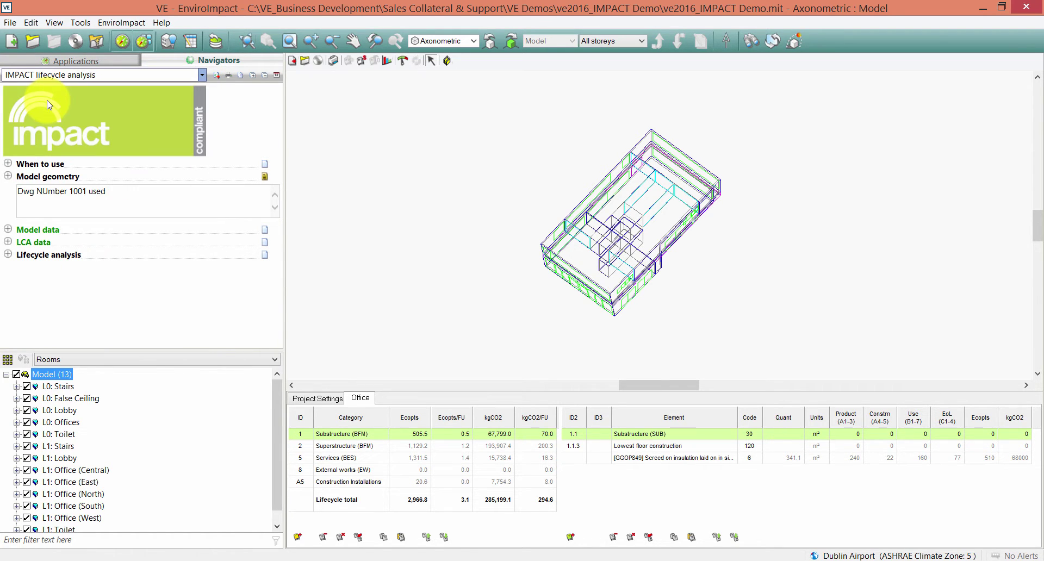
Expand the navigator's When to use, Model geometry, Model data, LCA data and Lifecycle analysis sections
left_click(8, 163)
left_click(8, 213)
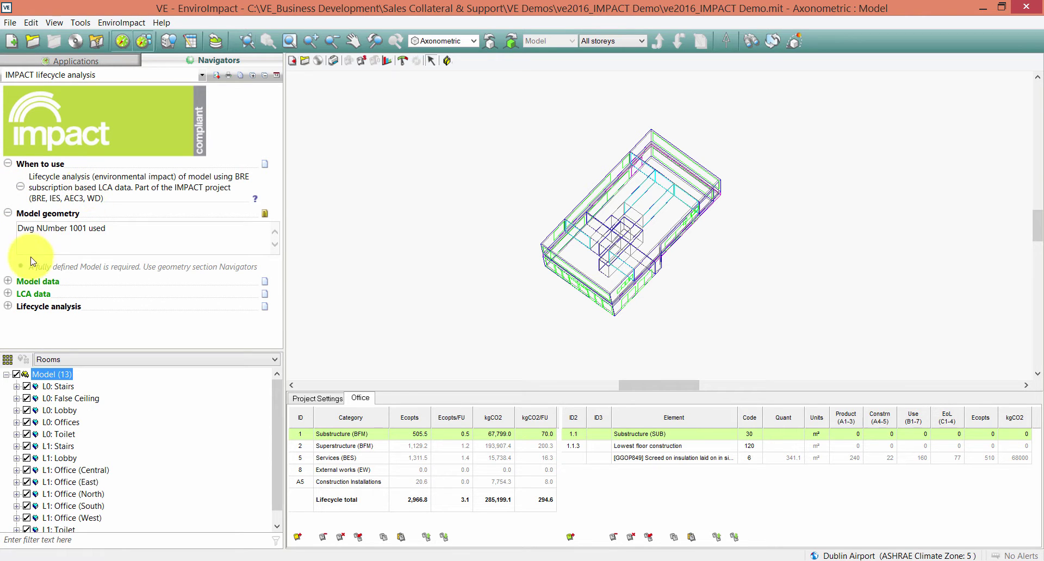
left_click(8, 281)
scroll(77, 228, "down", 1)
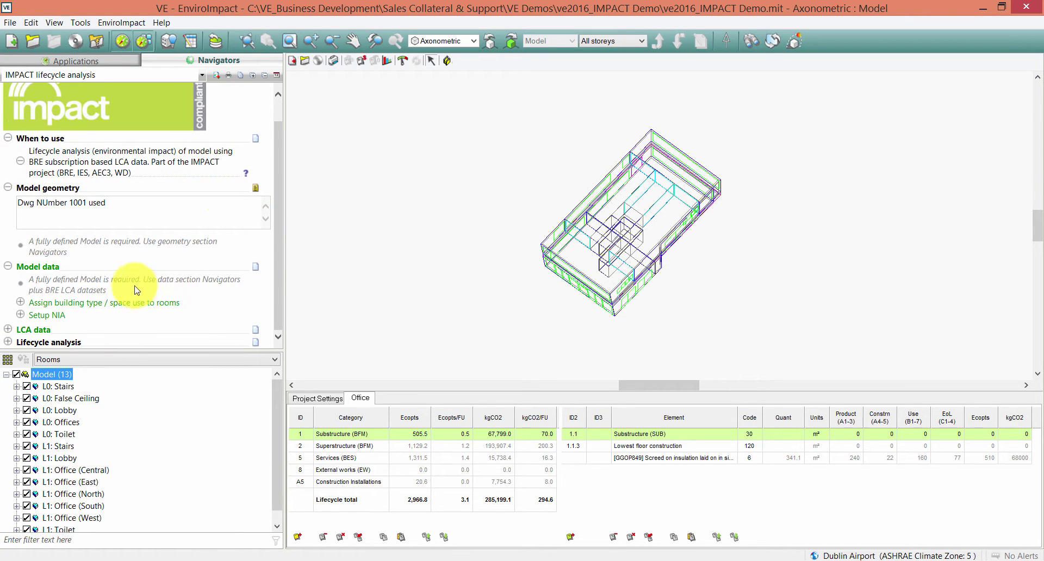
left_click(8, 329)
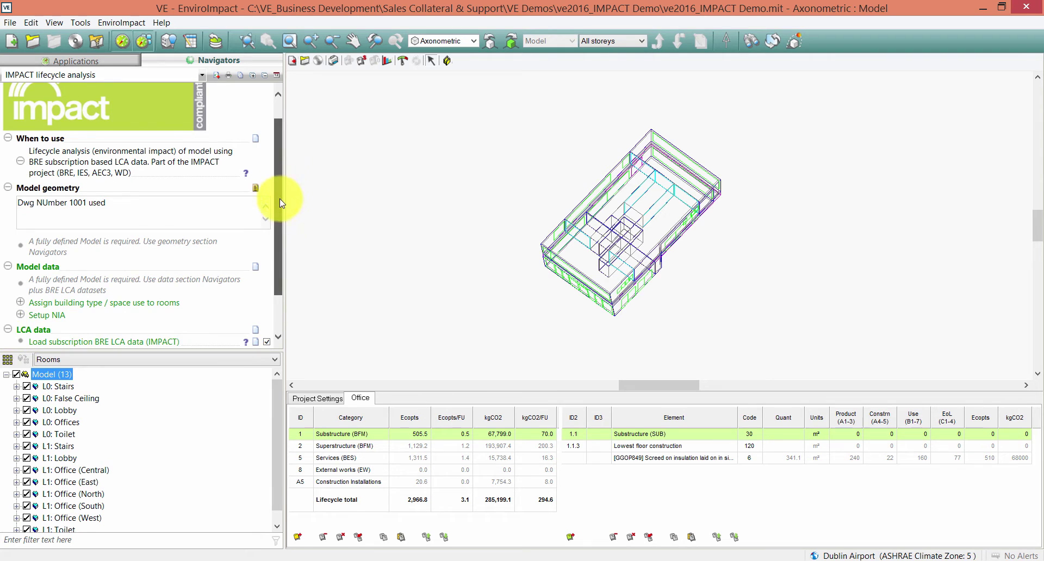
left_click_drag(280, 193, 280, 233)
left_click(7, 342)
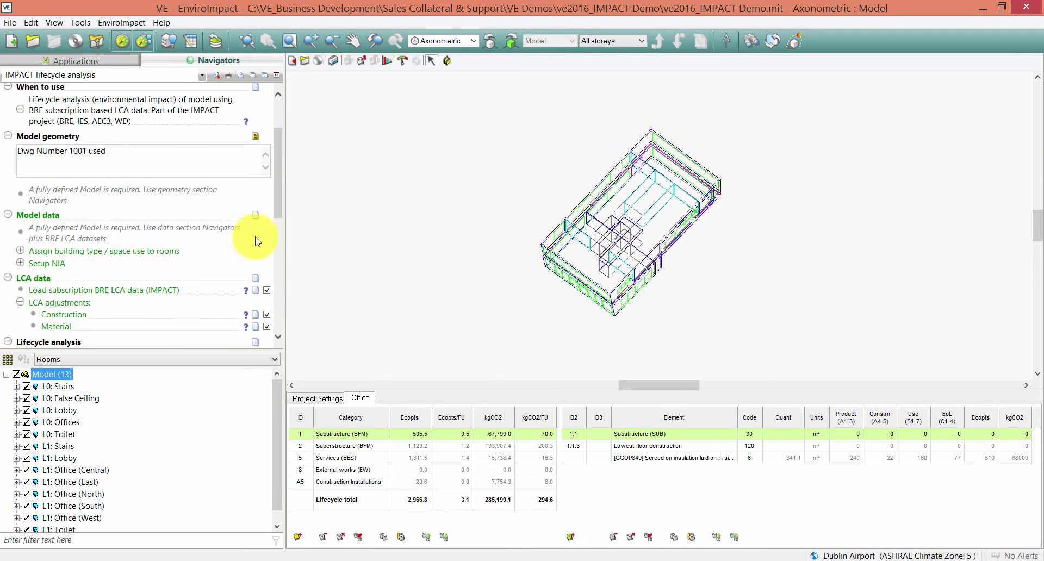
left_click_drag(276, 187, 278, 319)
left_click(358, 460)
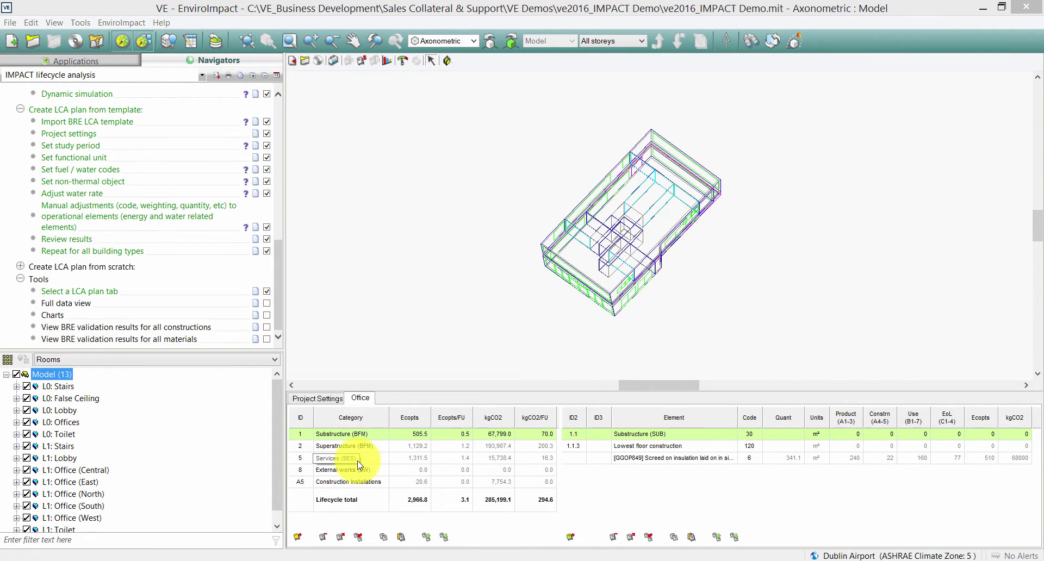
Mark Select a LCA plan tab, Repeat for all building types, Review results and Manual adjustments as not completed
left_click(266, 291)
scroll(277, 262, "up", 2)
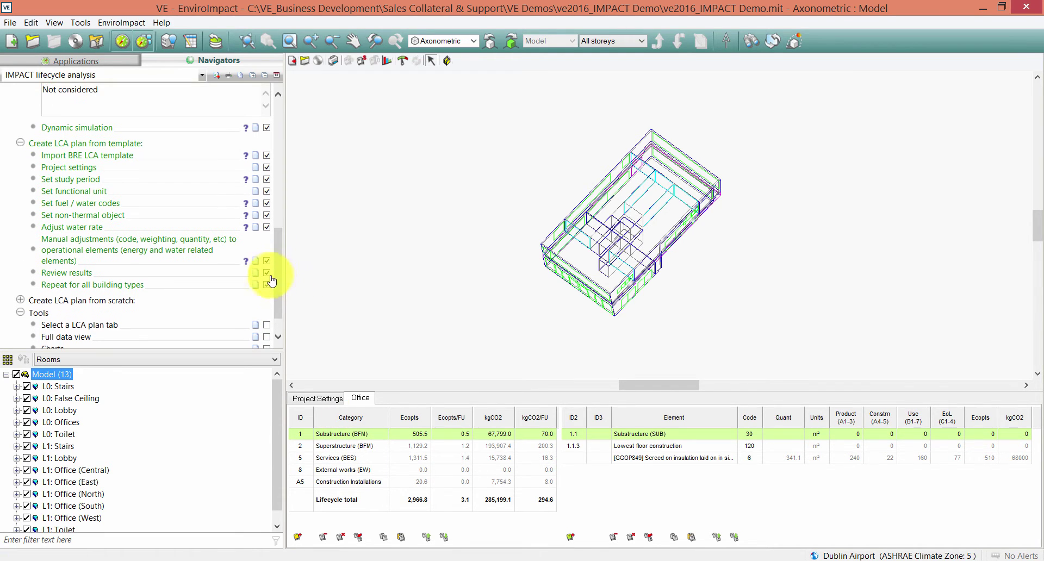
left_click(267, 274)
left_click(266, 260)
left_click_drag(278, 241, 280, 232)
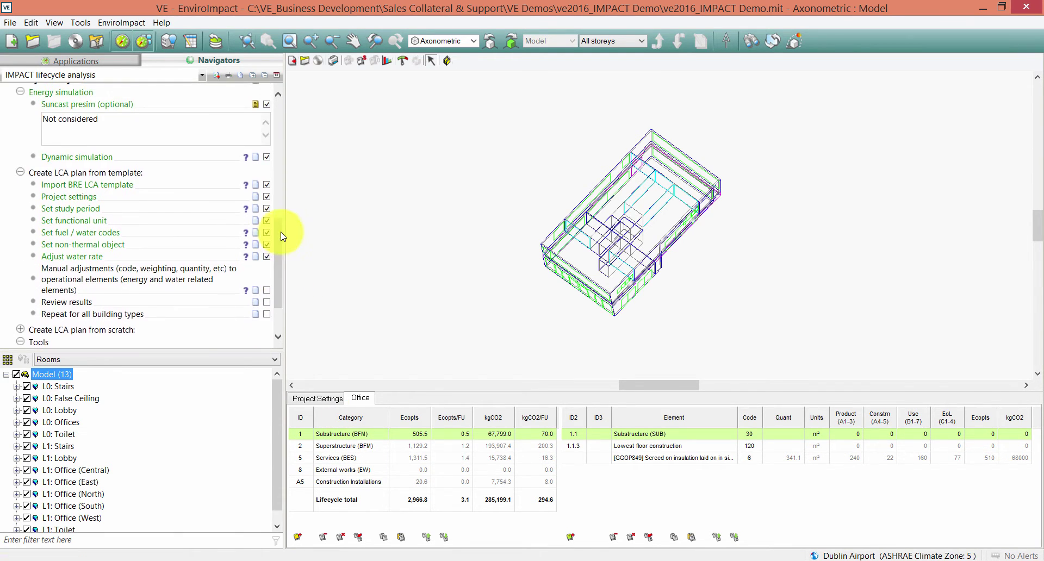
Mark the LCA plan template actions from Adjust water rate back to Import BRE LCA template as not completed
left_click(266, 256)
left_click(267, 244)
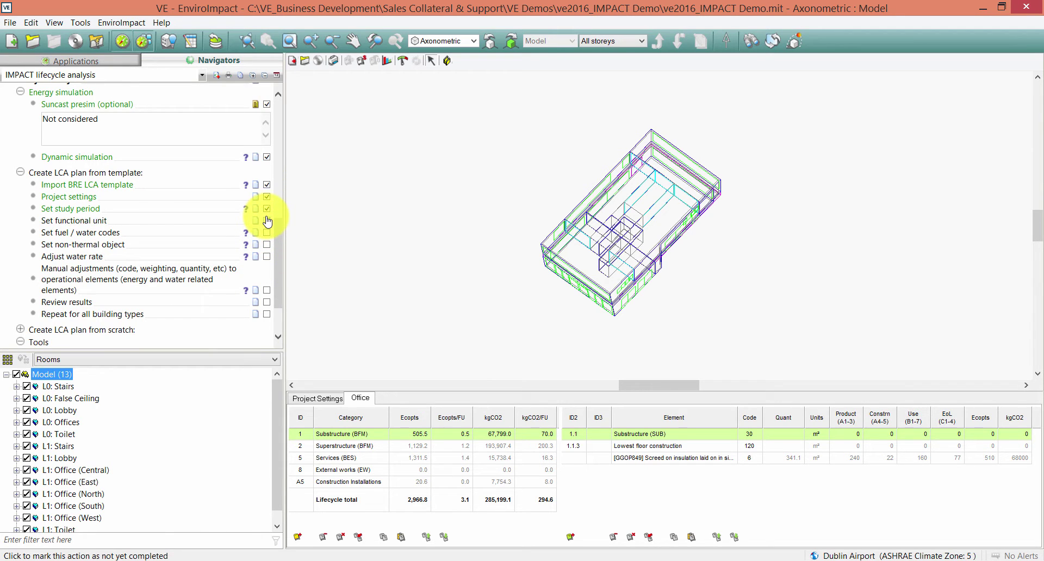
left_click(267, 209)
left_click(266, 197)
left_click(266, 184)
Mark Dynamic simulation, Suncast presim, the Material and Construction adjustments and Load subscription BRE LCA data as not completed
scroll(272, 223, "up", 3)
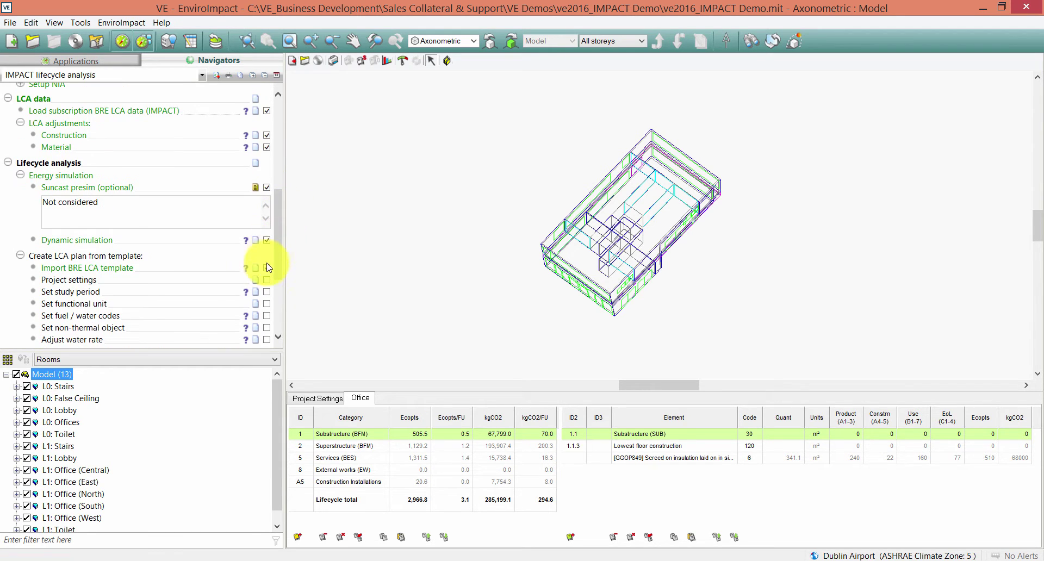
left_click(267, 240)
scroll(278, 217, "up", 3)
left_click(267, 281)
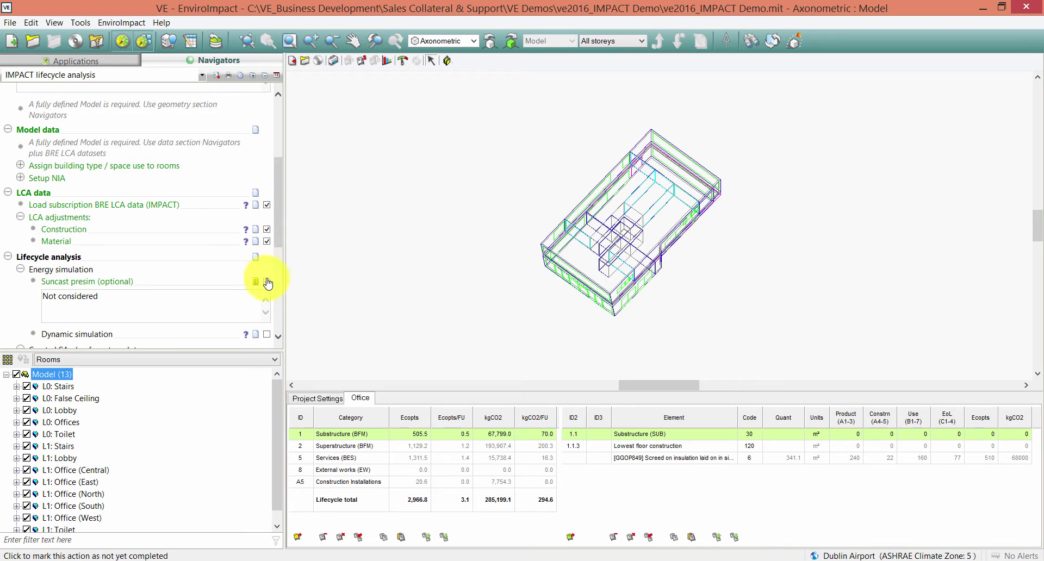
left_click(266, 242)
left_click(267, 229)
left_click(266, 205)
left_click_drag(278, 195, 283, 137)
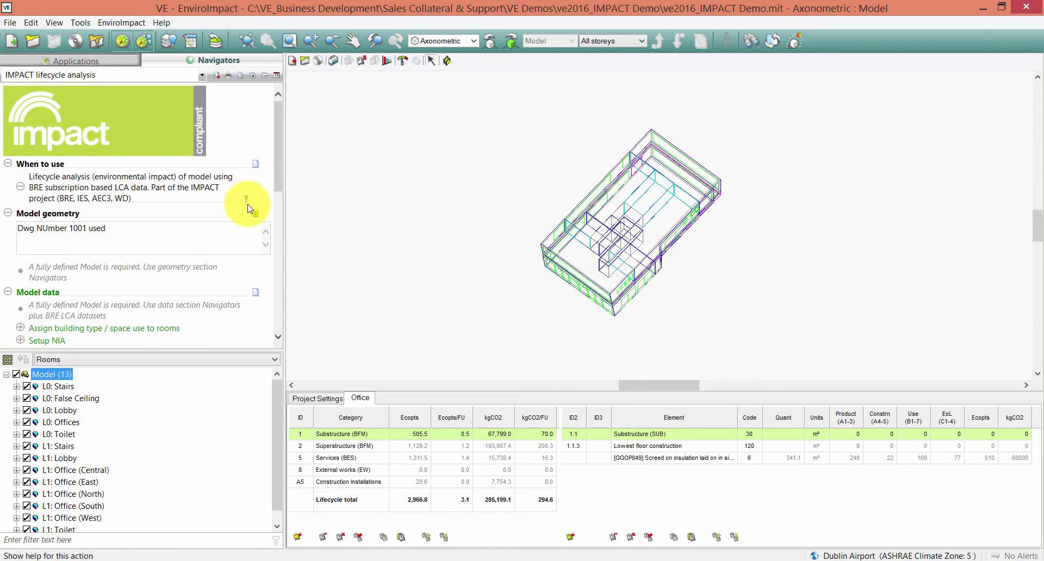
scroll(453, 249, "down", 2)
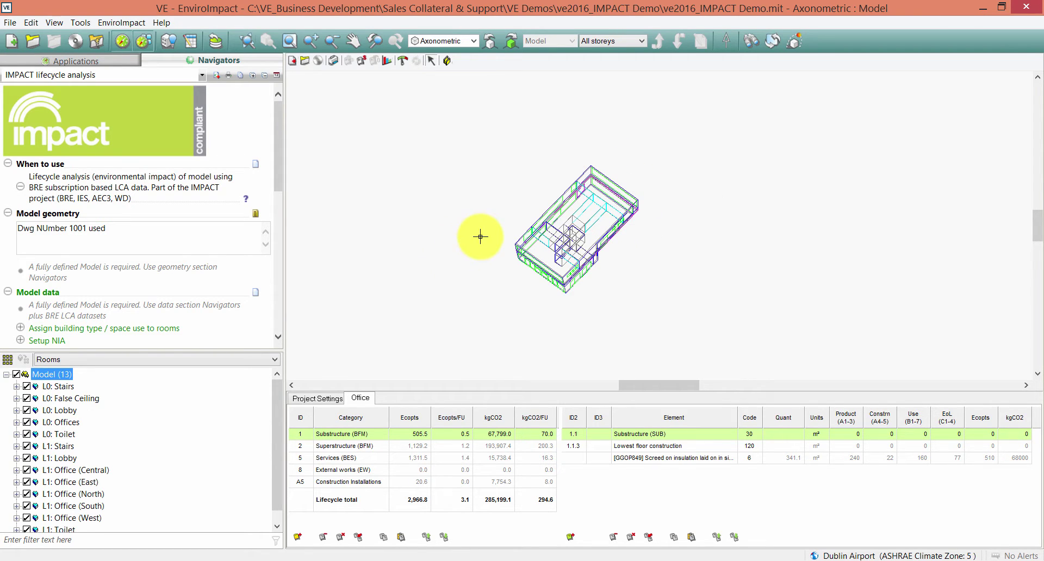
scroll(480, 237, "up", 2)
scroll(495, 208, "down", 2)
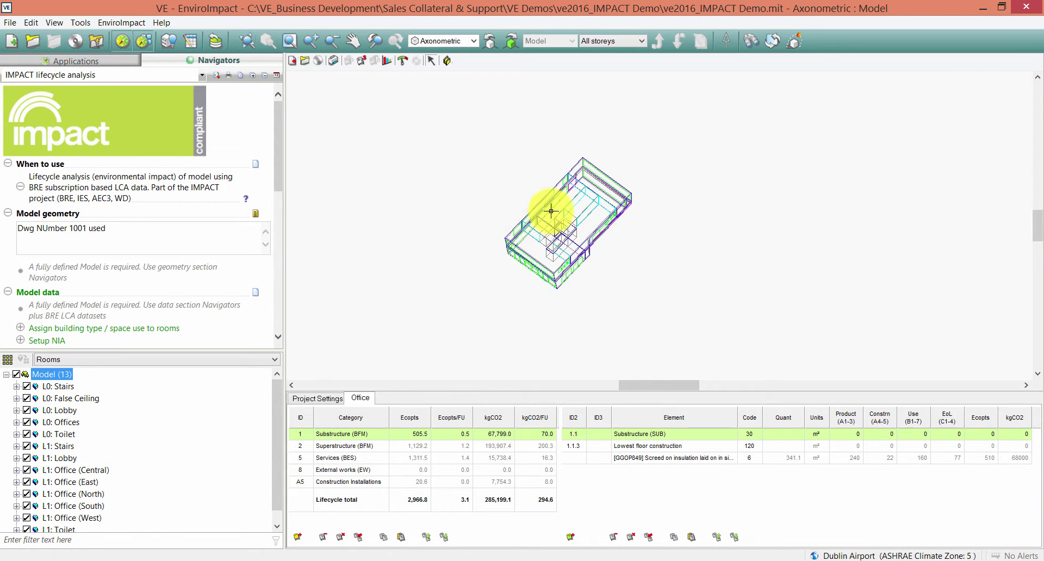
scroll(549, 175, "down", 2)
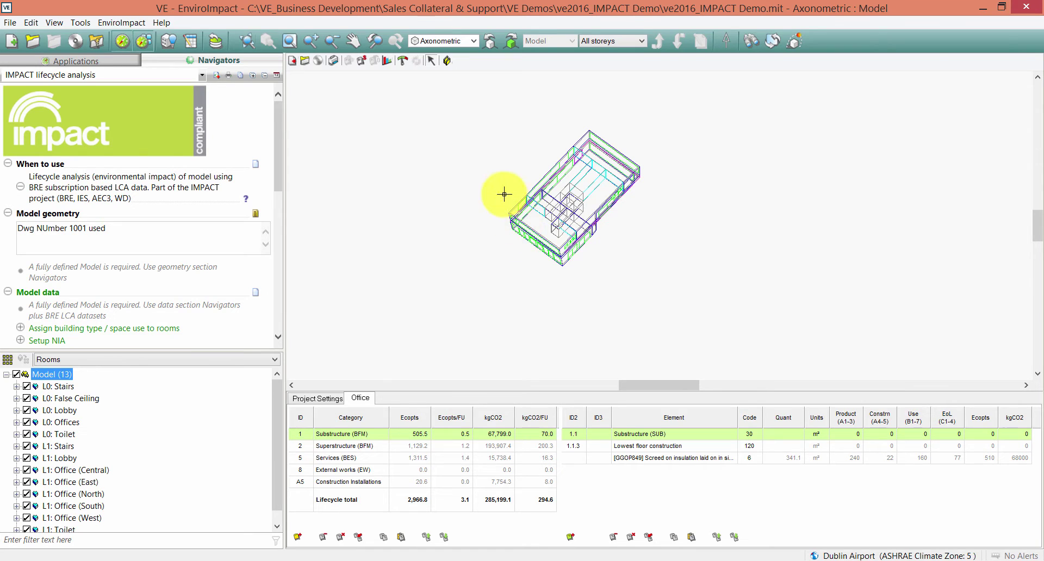
scroll(522, 210, "up", 2)
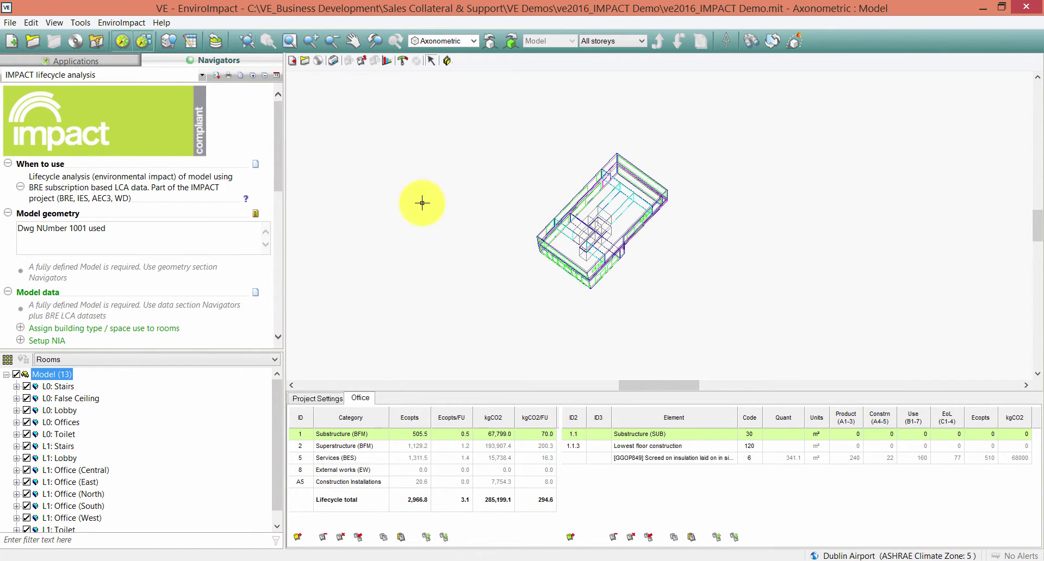
Look over the ModelBuilder applications and the file formats available for importing a model into the project
left_click(109, 63)
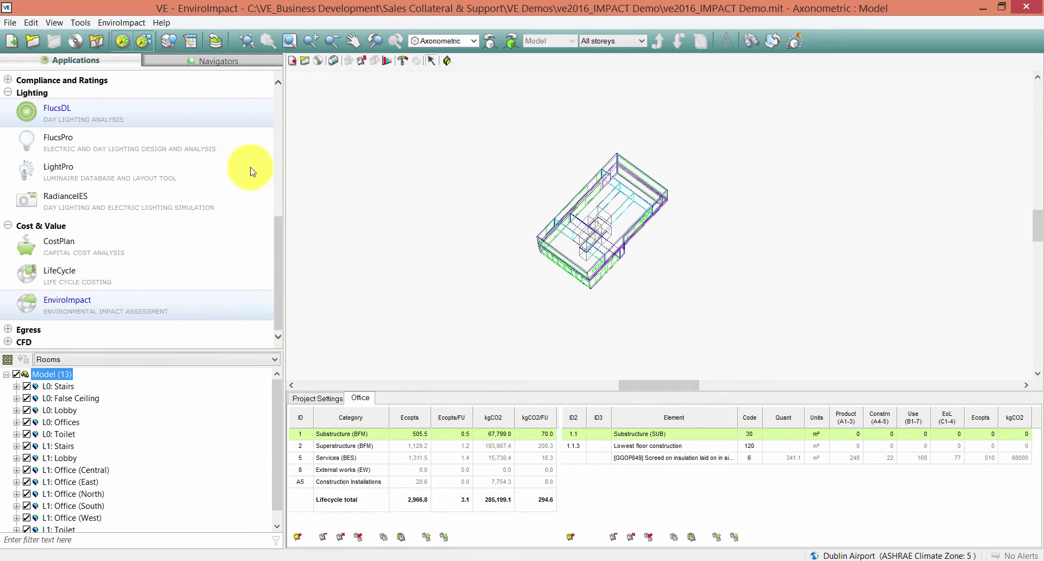
left_click_drag(276, 234, 267, 99)
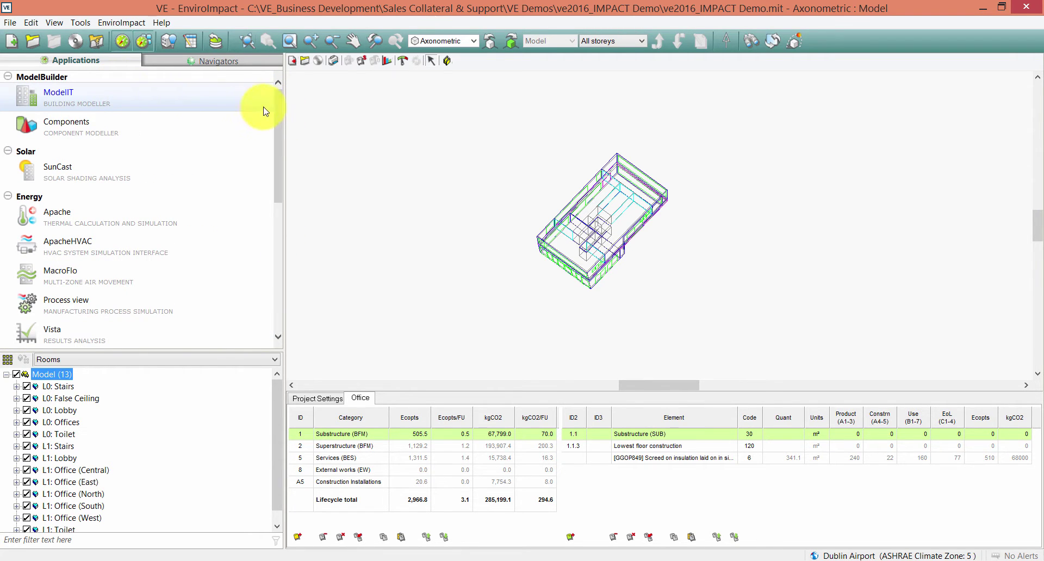
left_click(10, 23)
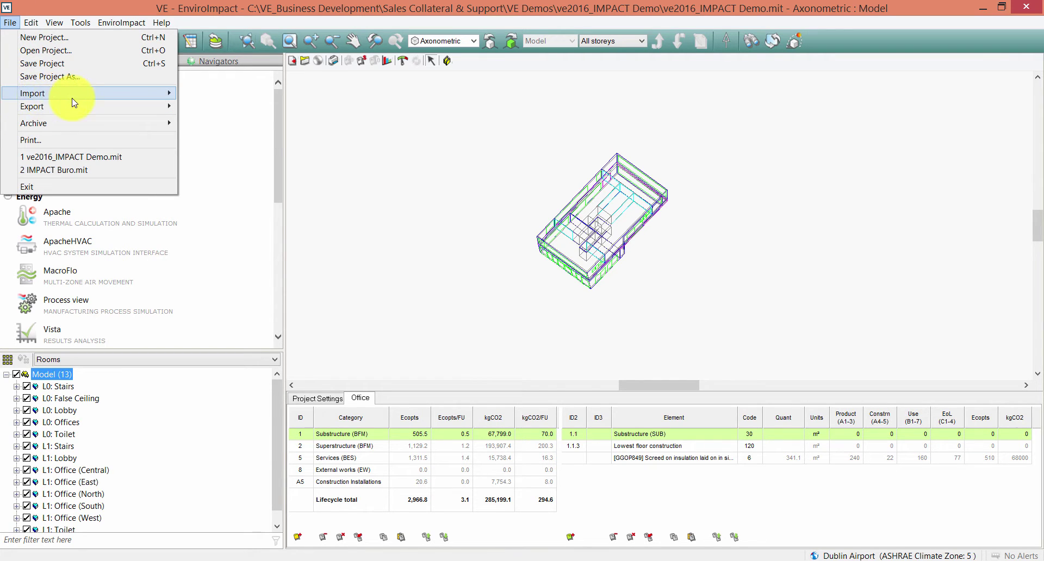
mouse_move(154, 100)
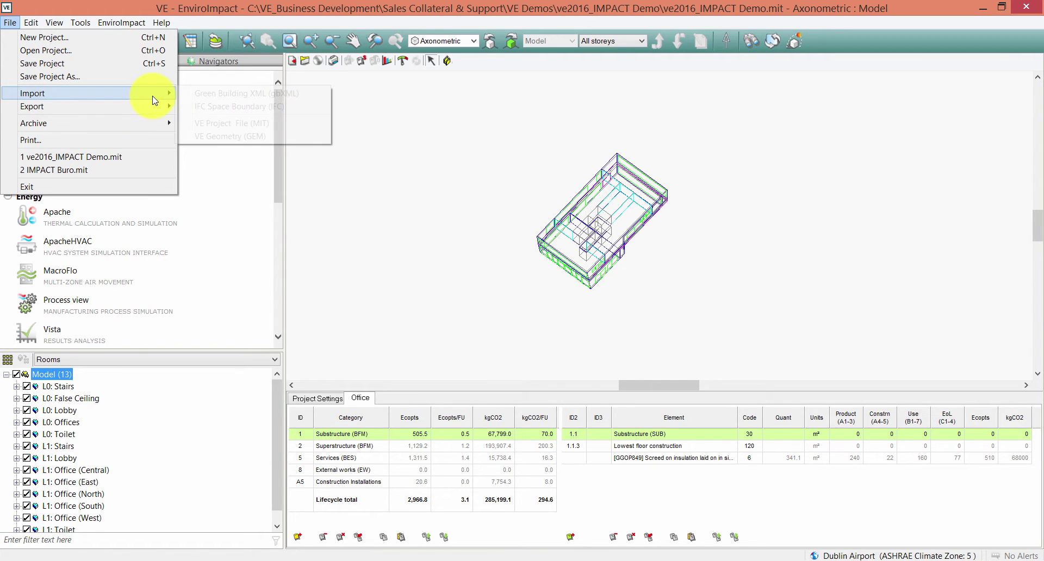
left_click(269, 155)
Find EnviroImpact in the applications list and display the lifecycle assessment's project settings
left_click(229, 60)
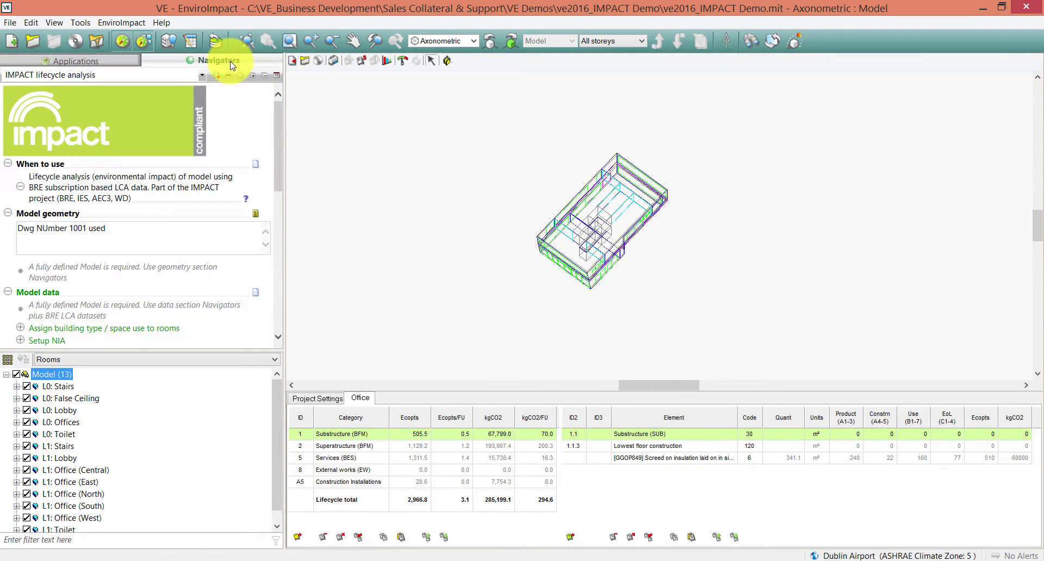
left_click(111, 62)
left_click_drag(277, 104, 281, 226)
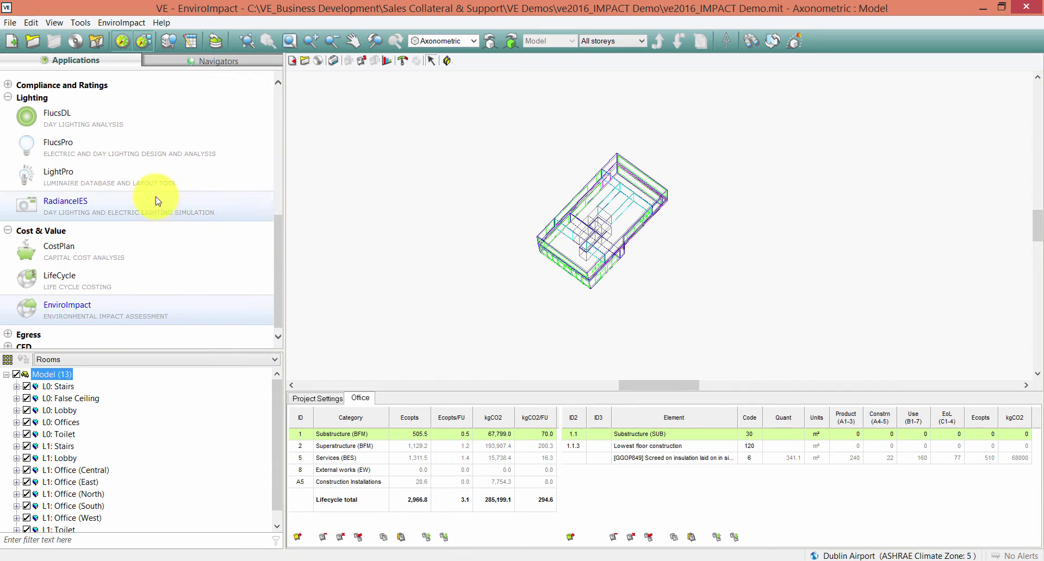
left_click(139, 200)
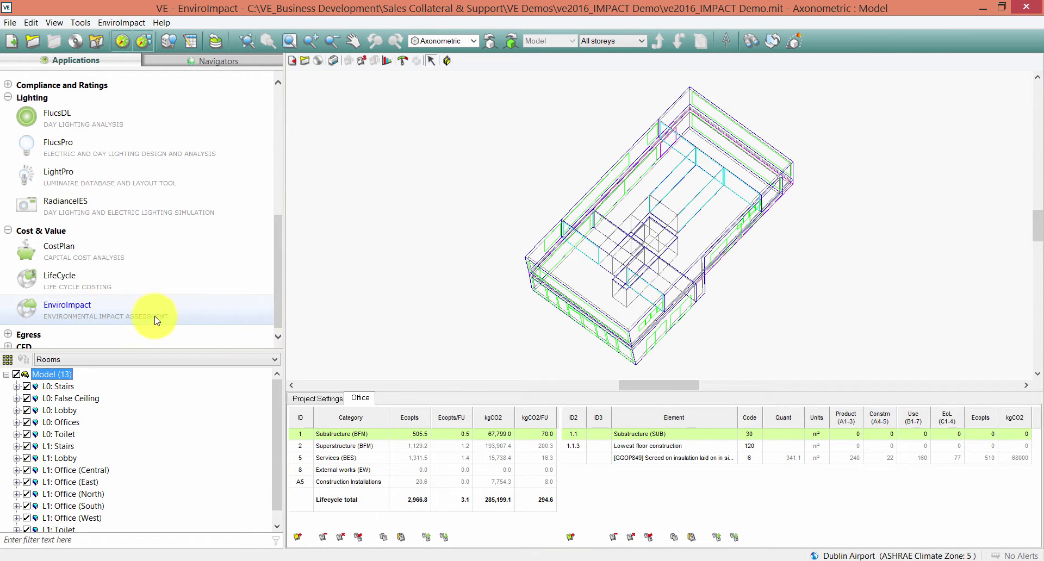
left_click(321, 400)
left_click(356, 402)
left_click(331, 400)
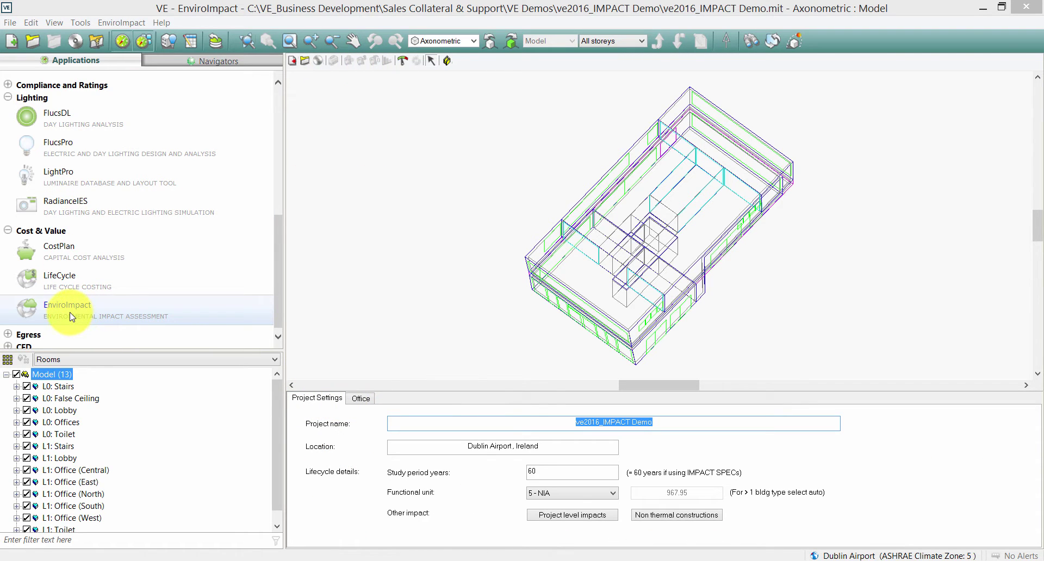
Return to the IMPACT lifecycle analysis navigator and clear the drawing number note under Model geometry
left_click(236, 66)
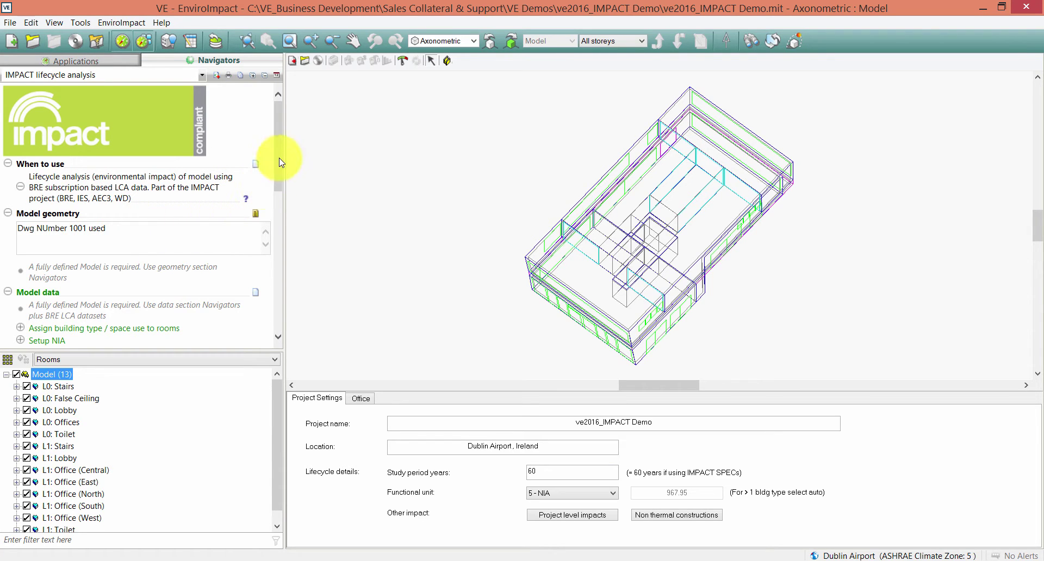
scroll(279, 167, "down", 1)
left_click(256, 139)
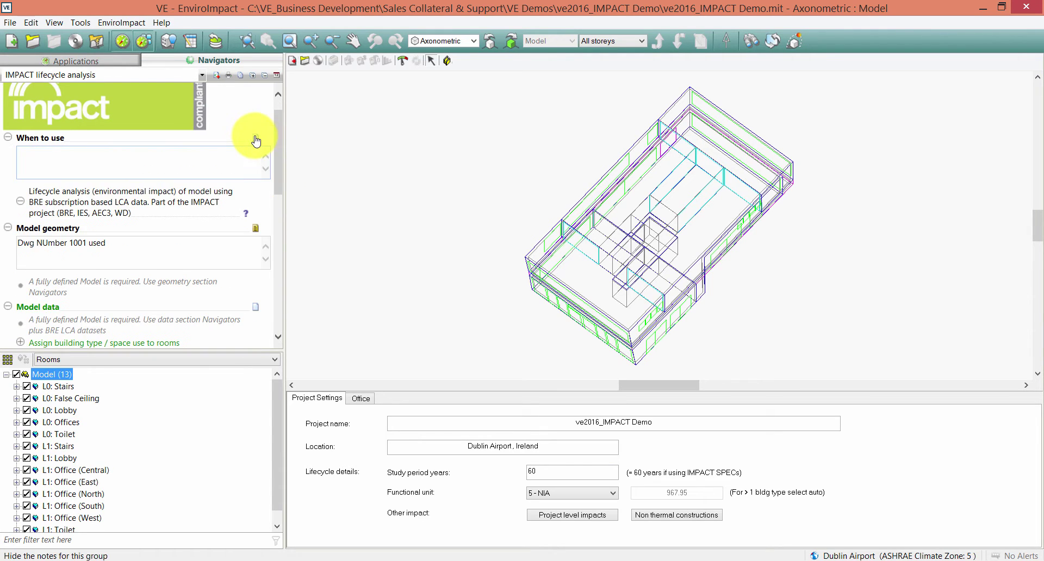
left_click(255, 140)
left_click_drag(147, 202, 23, 192)
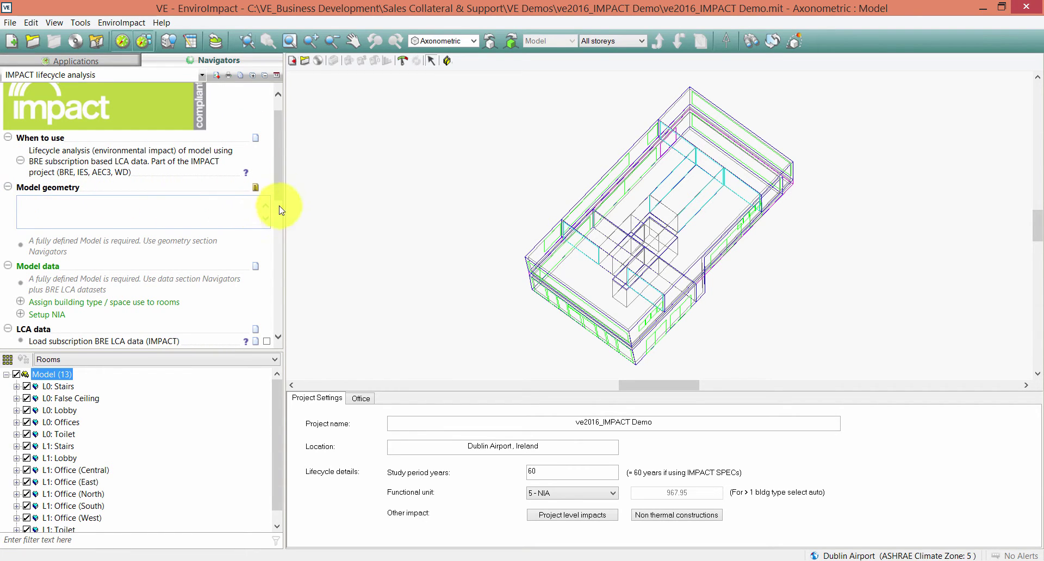
Read the help document on when to use the IMPACT lifecycle analysis and return to the project
left_click_drag(282, 174, 283, 196)
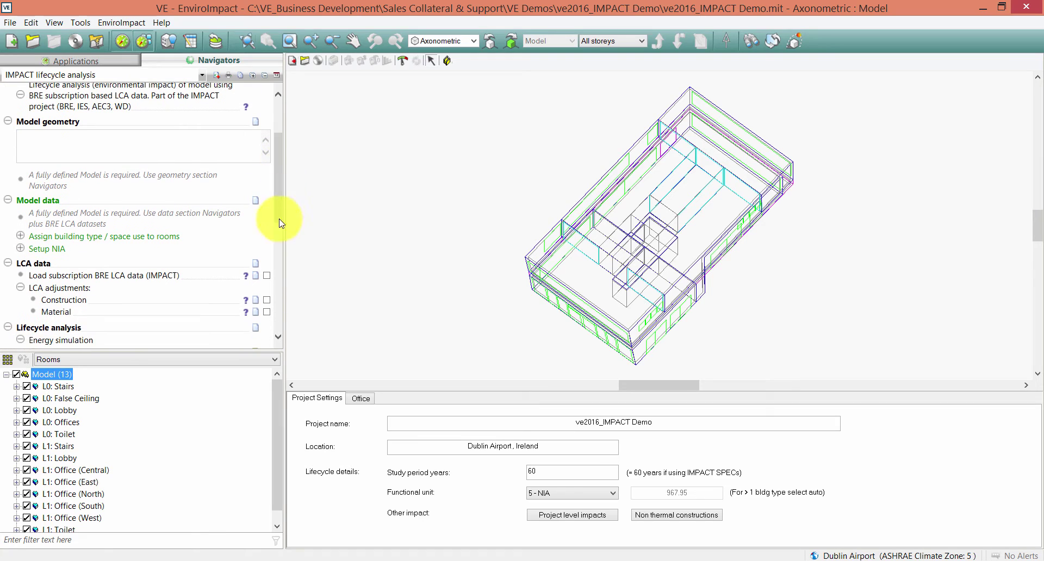
left_click(266, 275)
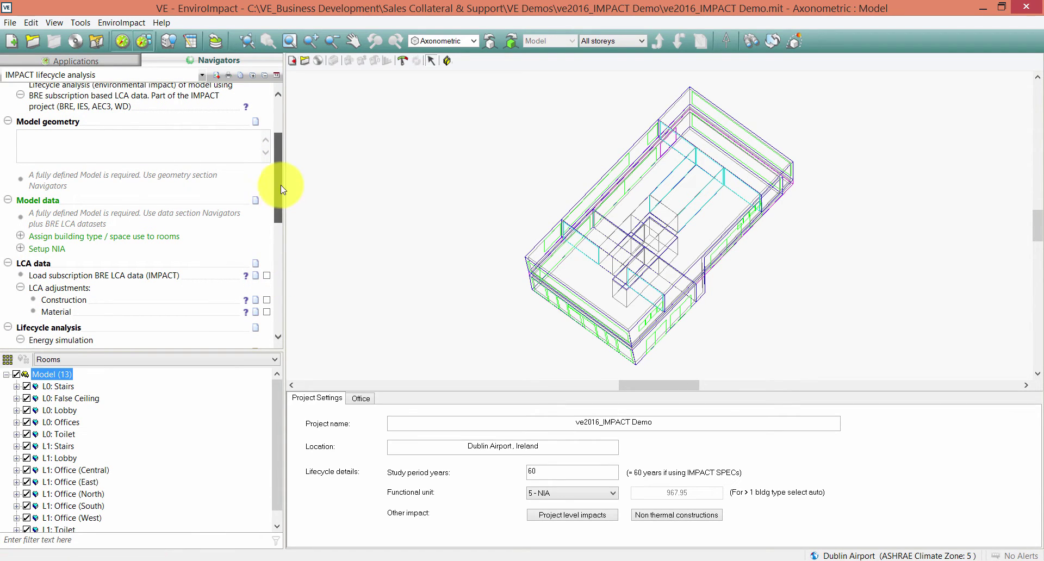
scroll(281, 187, "up", 3)
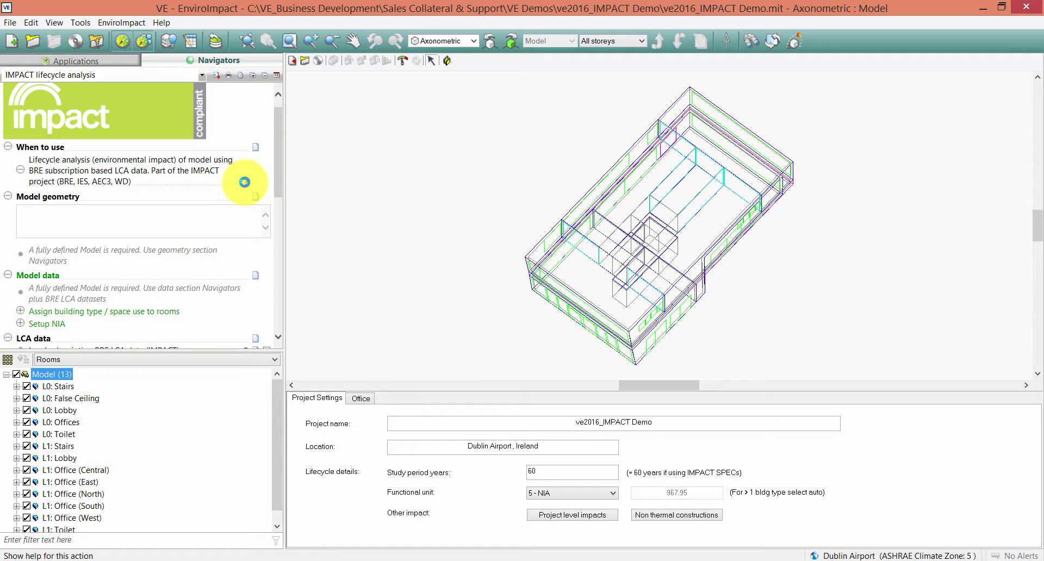
left_click(244, 182)
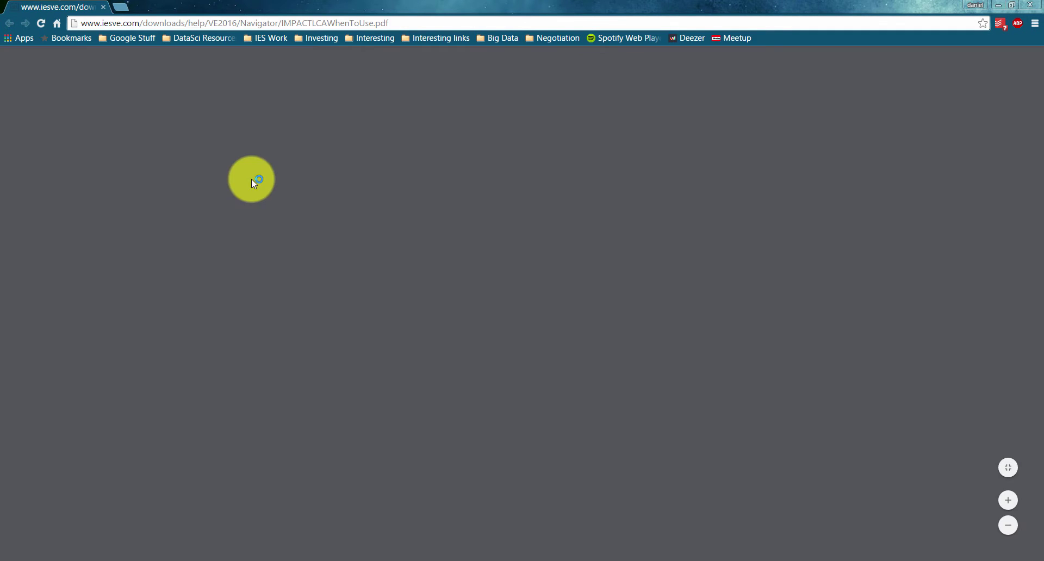
scroll(392, 180, "down", 3)
scroll(392, 168, "up", 3)
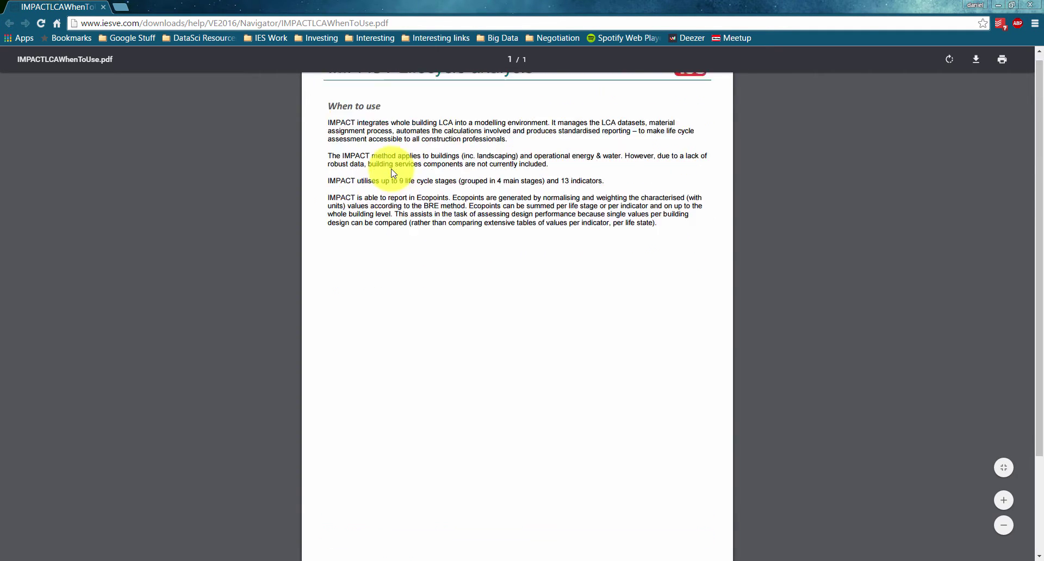
left_click(999, 7)
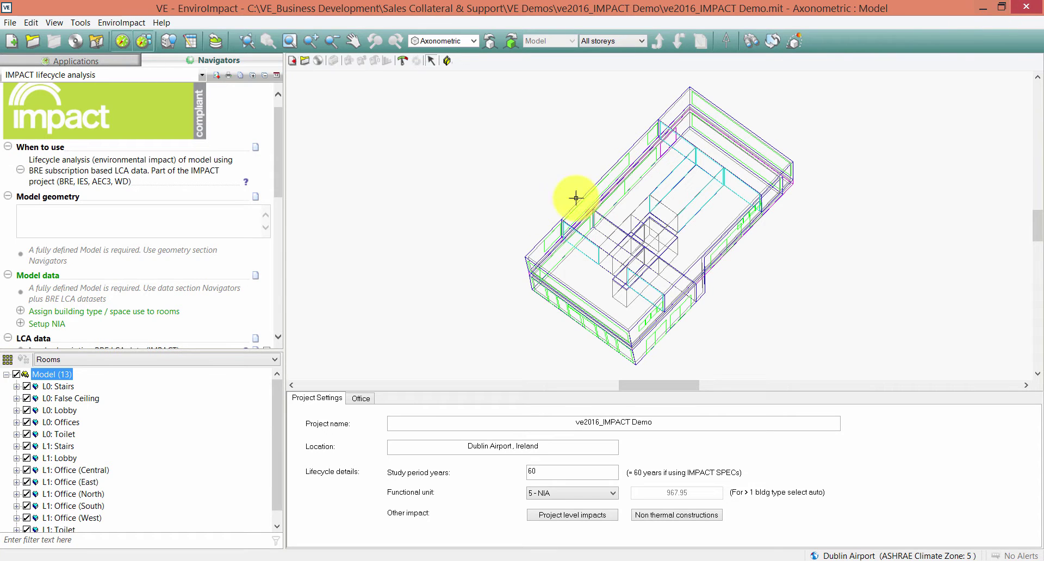
Expand Assign building type / space use to rooms and mark its room selection, assignment and Repeat actions as not completed
left_click_drag(277, 156, 278, 178)
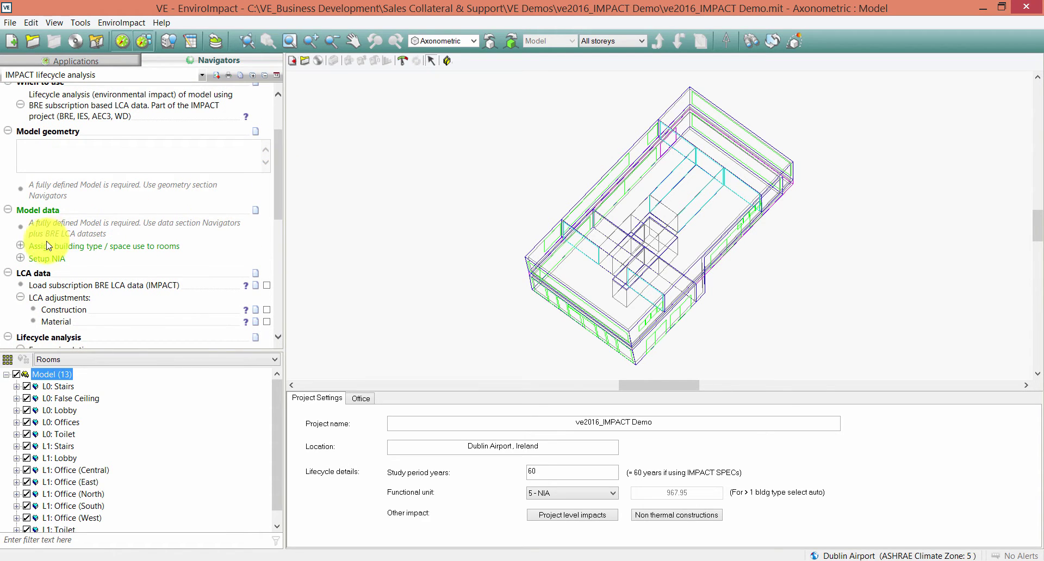
left_click(20, 247)
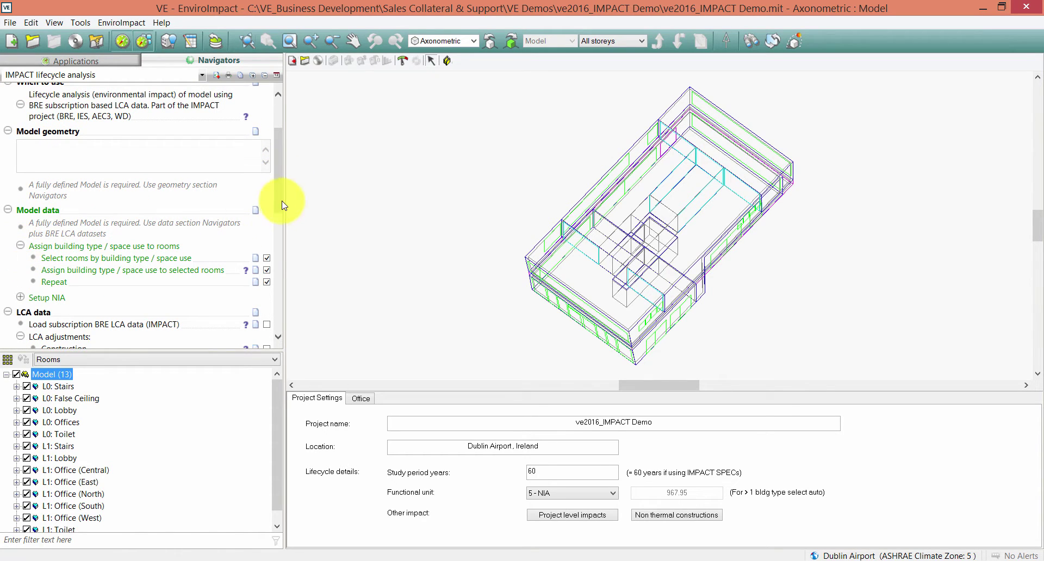
left_click(266, 258)
left_click(266, 270)
left_click(266, 282)
Select all rooms of the model and assign them the Office object type
middle_click_drag(518, 193, 599, 206)
scroll(599, 206, "down", 2)
scroll(601, 206, "up", 2)
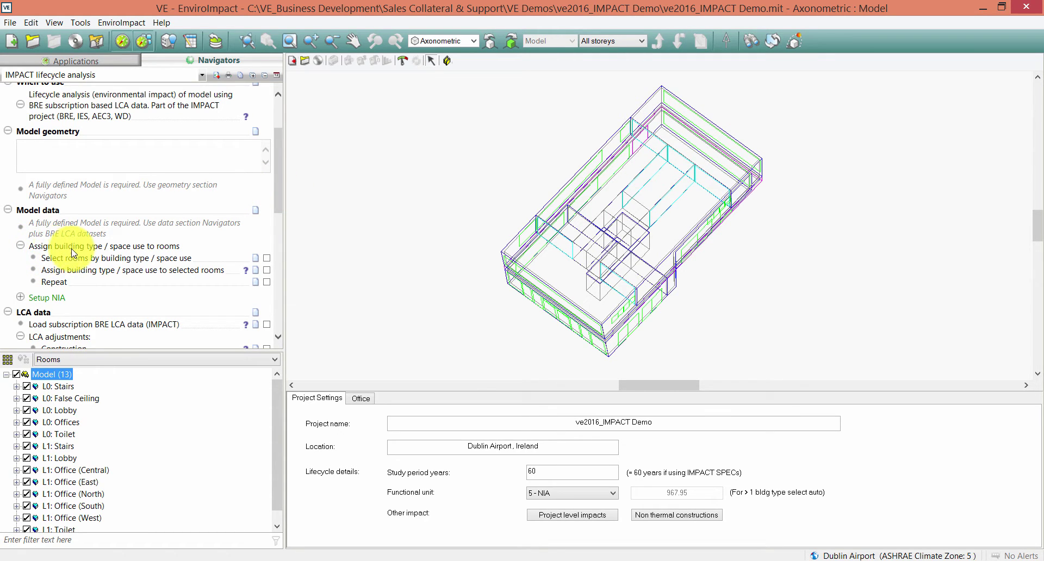
scroll(359, 210, "down", 1)
left_click_drag(429, 84, 737, 340)
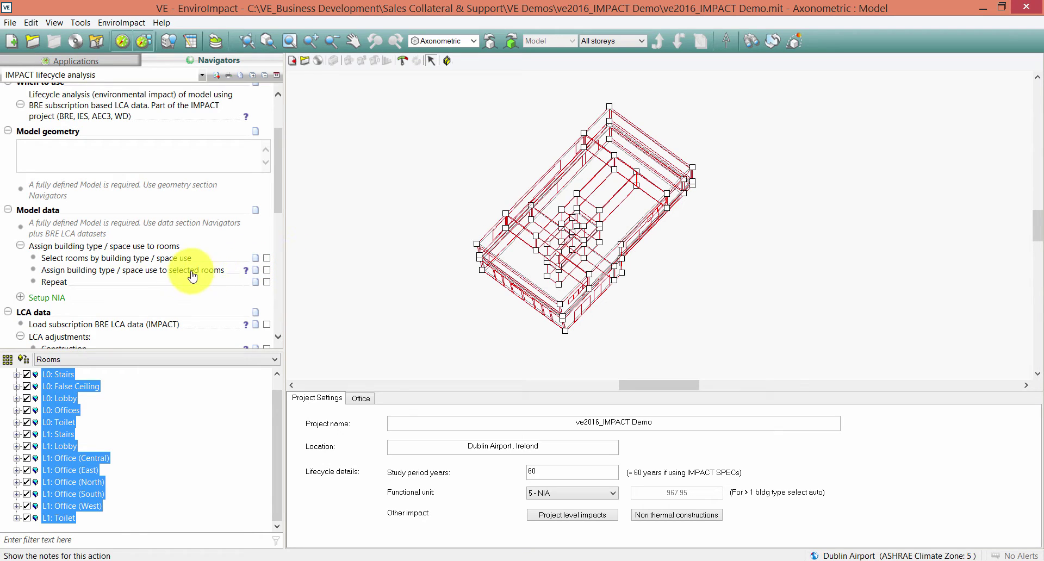
left_click(74, 271)
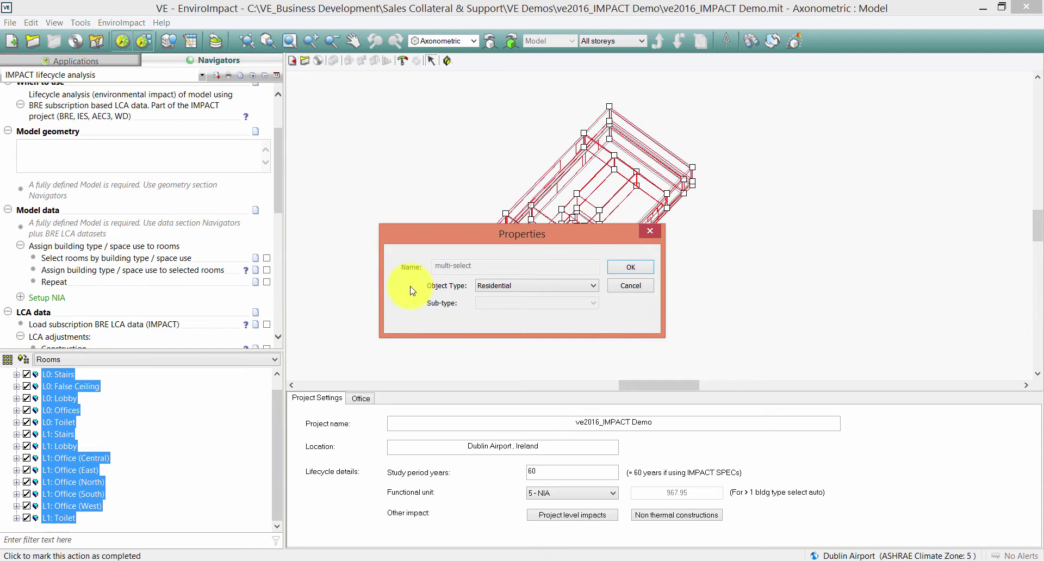
left_click(546, 289)
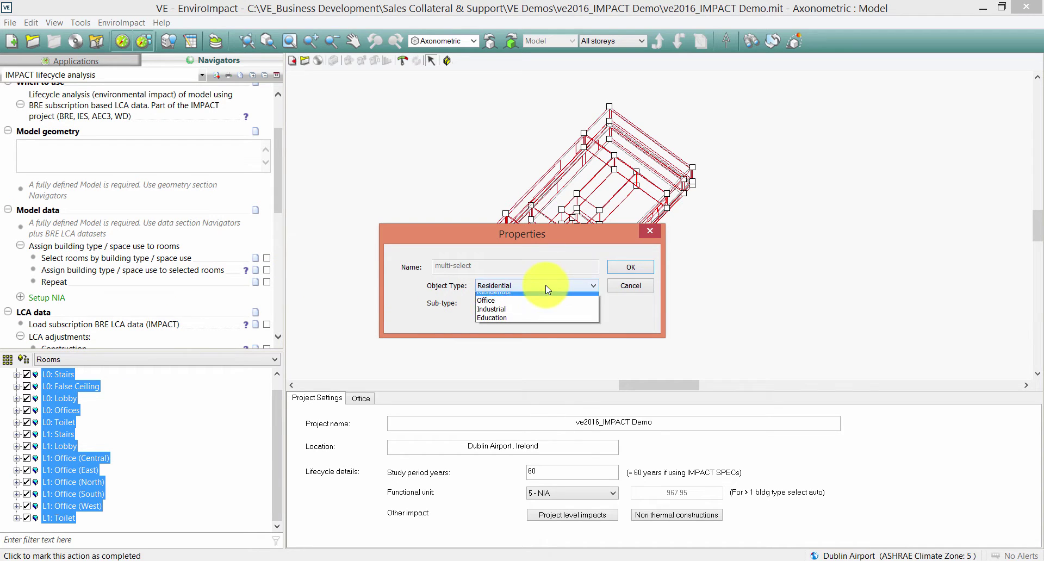
left_click(504, 304)
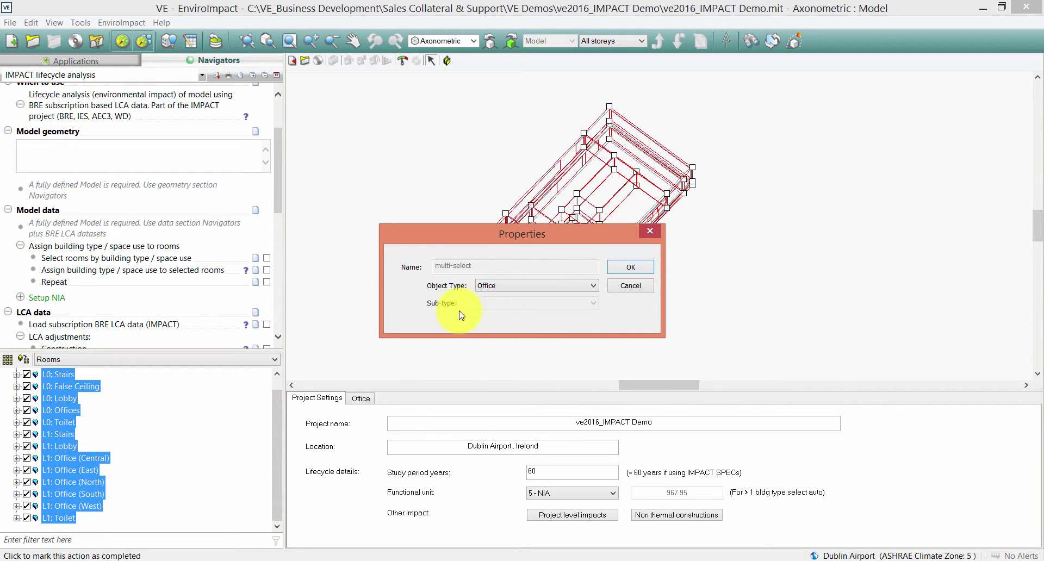
left_click(630, 269)
Mark the room selection, building type assignment and Repeat actions as completed
left_click(266, 258)
left_click(267, 270)
left_click(267, 281)
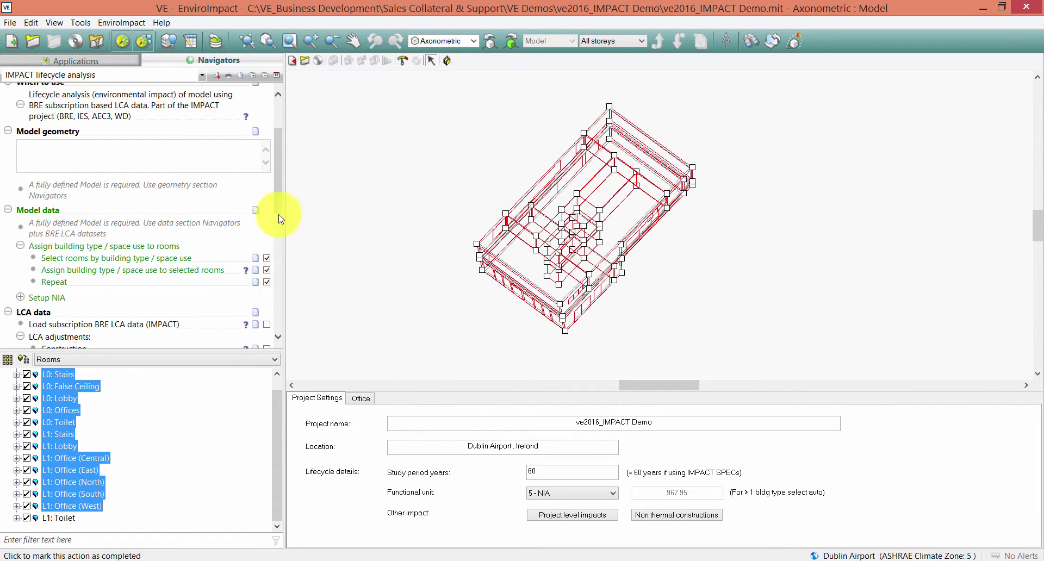
Expand Setup NIA and mark Turn inner vols ON, NIA room group, Select spaces and Assign spaces as not completed
scroll(280, 223, "down", 3)
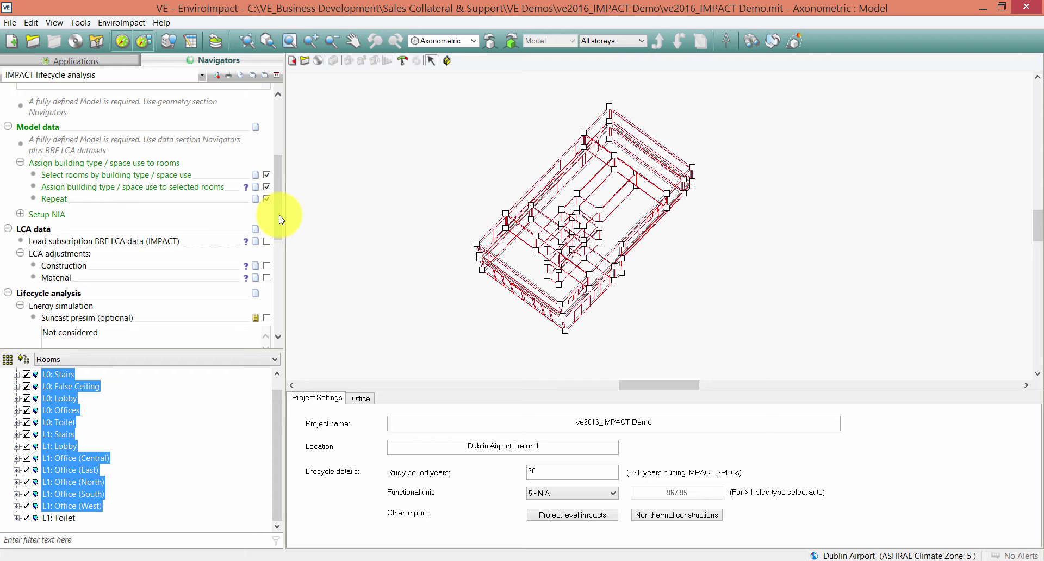
left_click(21, 215)
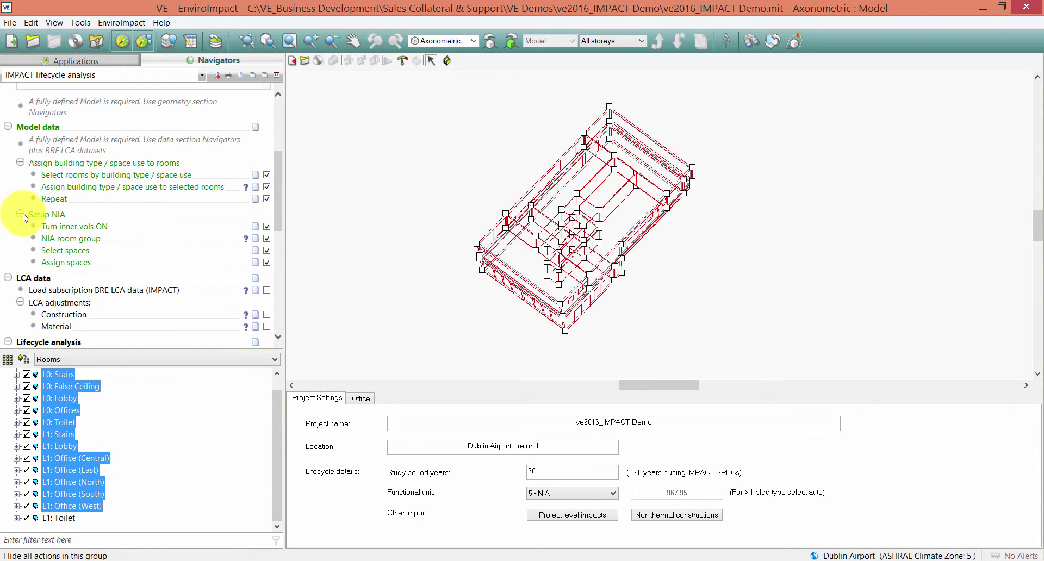
left_click(267, 226)
left_click(267, 250)
left_click(266, 262)
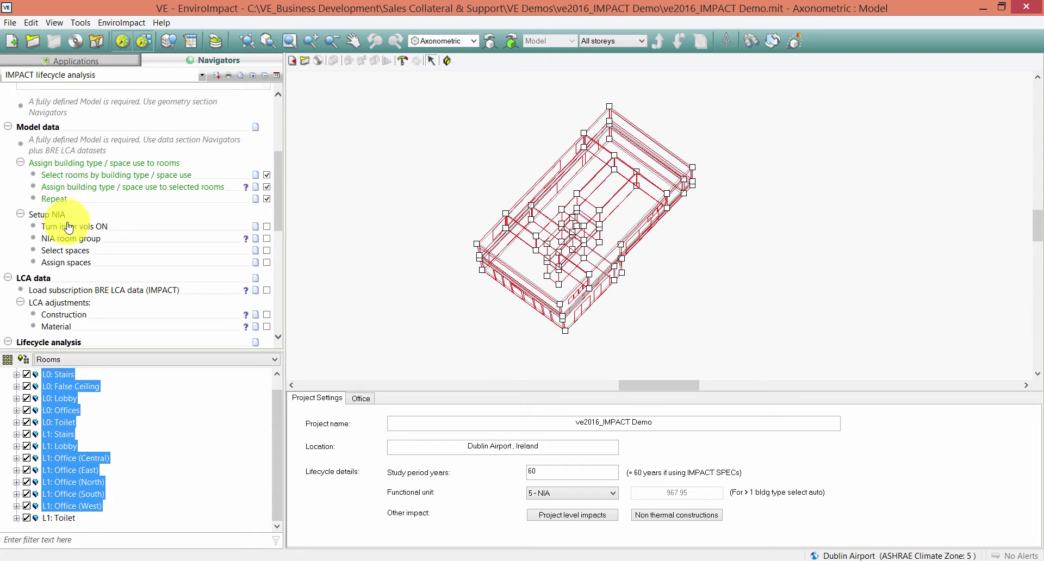
Turn inner volumes on for the model, saving the project changes, and mark that Setup NIA action as completed
left_click(87, 229)
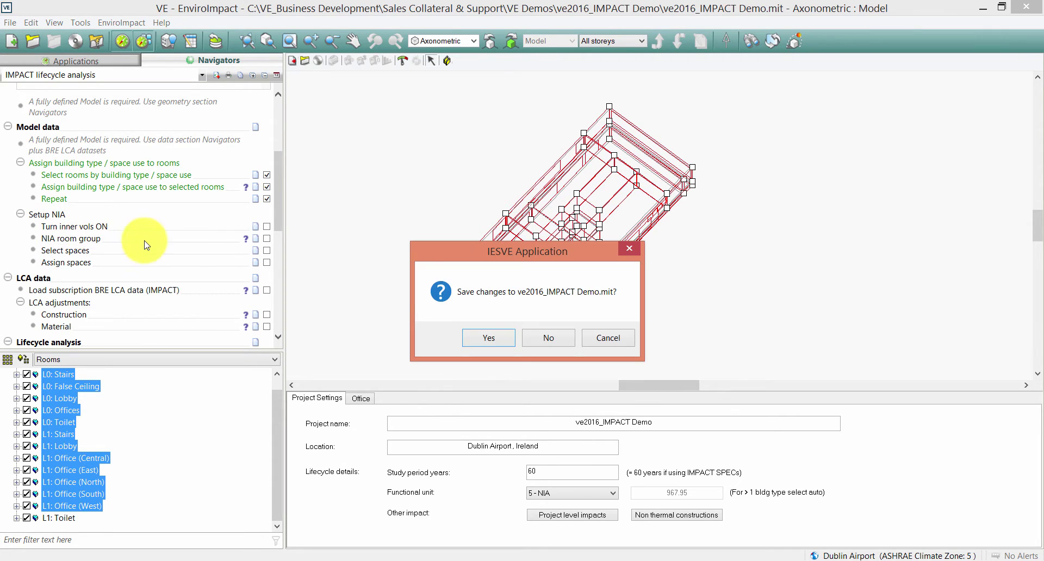
left_click(496, 337)
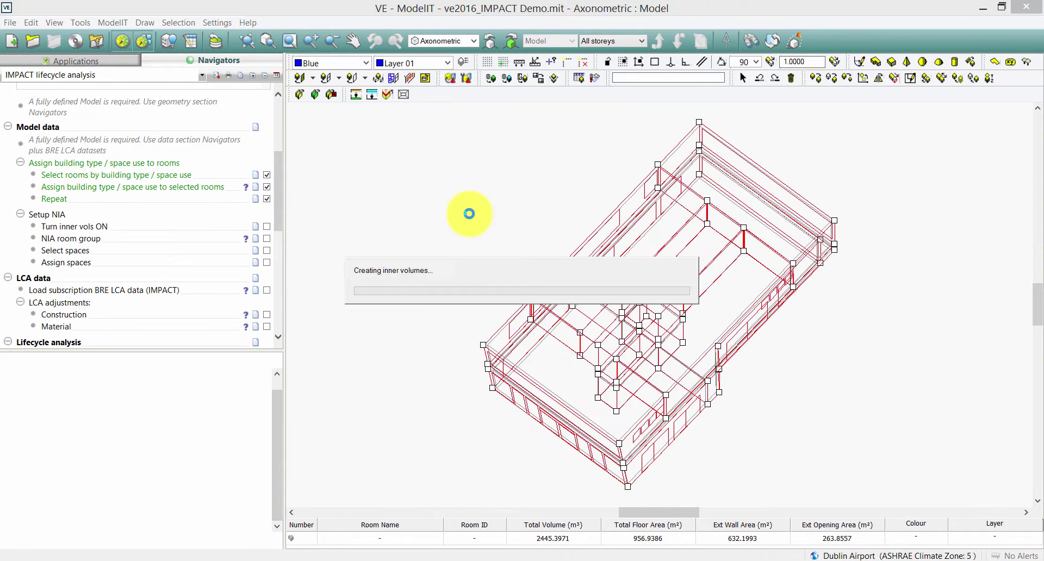
left_click(575, 341)
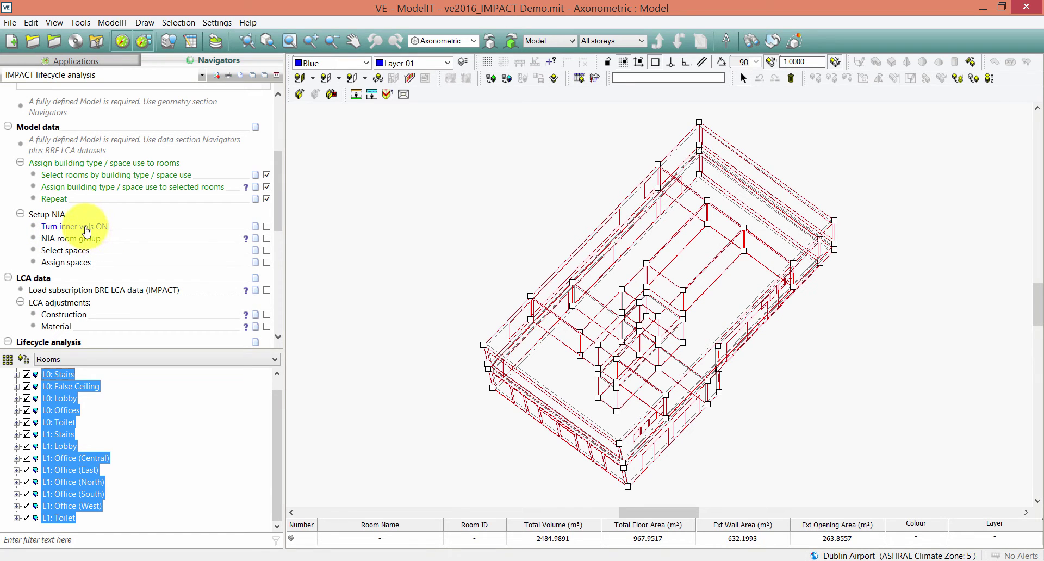
left_click(86, 231)
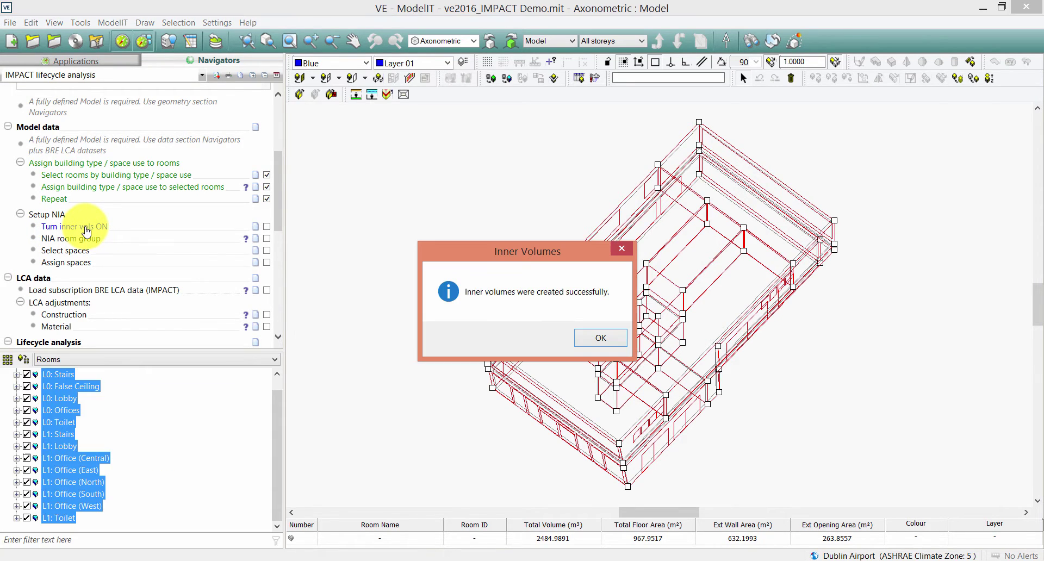
left_click(603, 336)
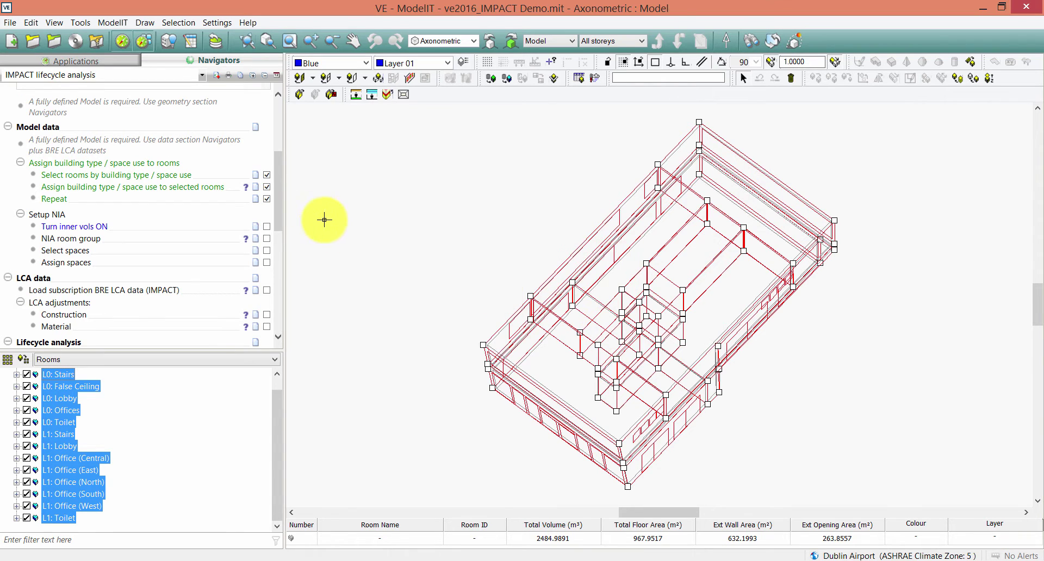
left_click(266, 228)
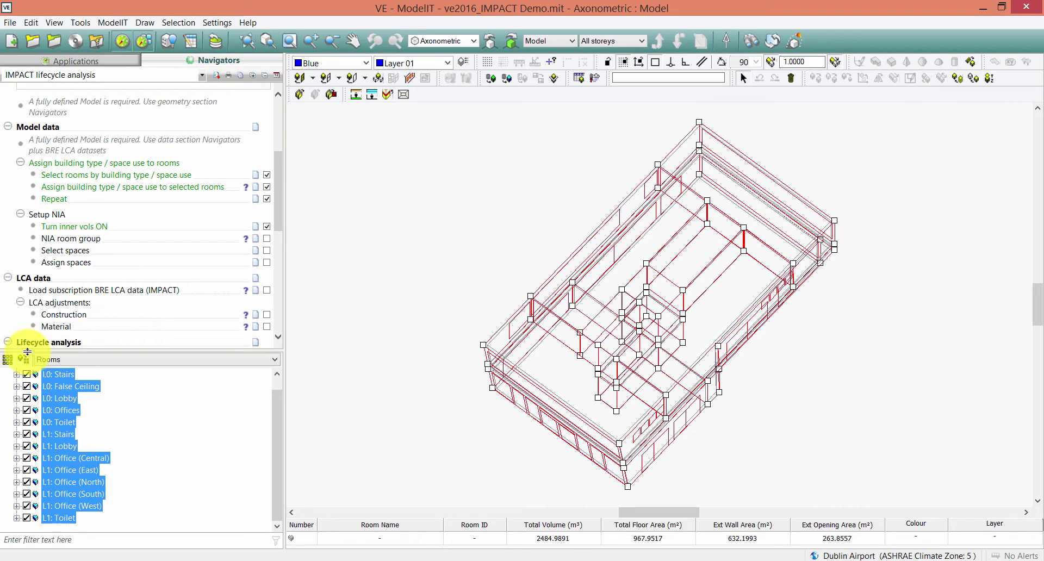
Add a new room grouping scheme named NIA (example)
left_click(37, 360)
left_click(38, 364)
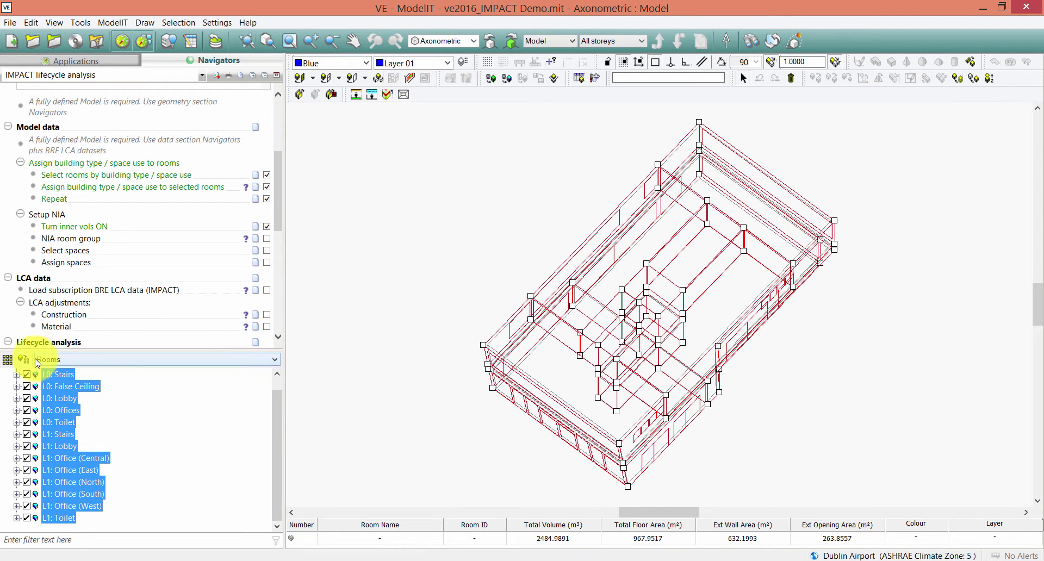
left_click(8, 360)
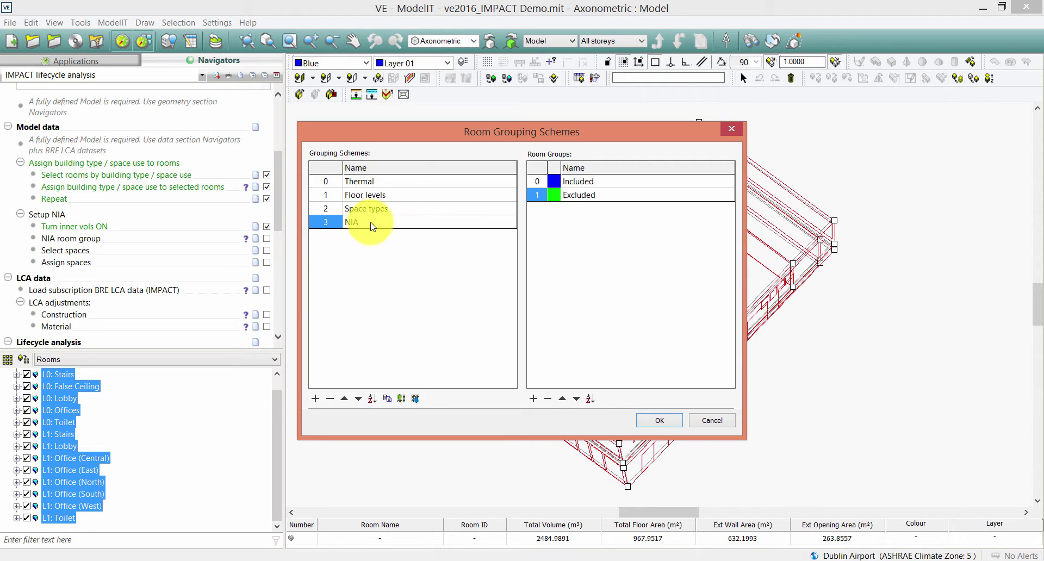
left_click(318, 400)
left_click(407, 241)
type("NIA (example")
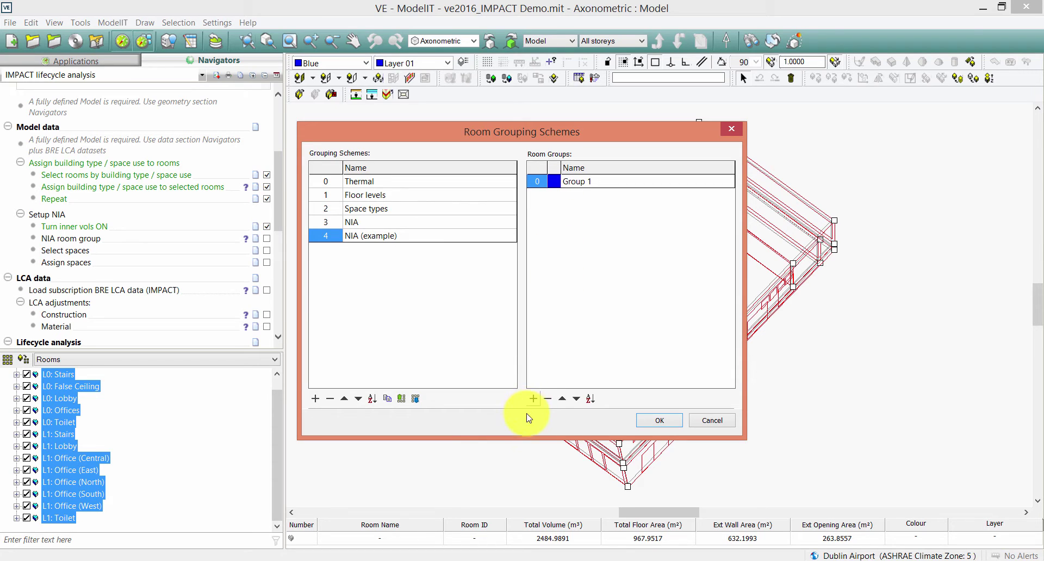
Define Included and Excluded room groups in the NIA (example) scheme and accept the schemes with NIA selected
left_click(533, 399)
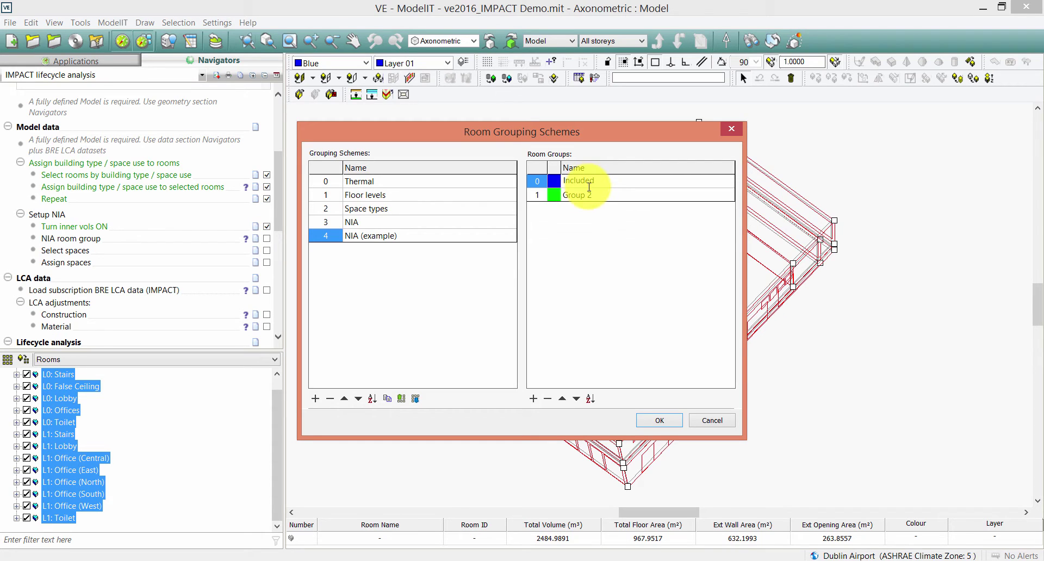
left_click(591, 195)
left_click(596, 196)
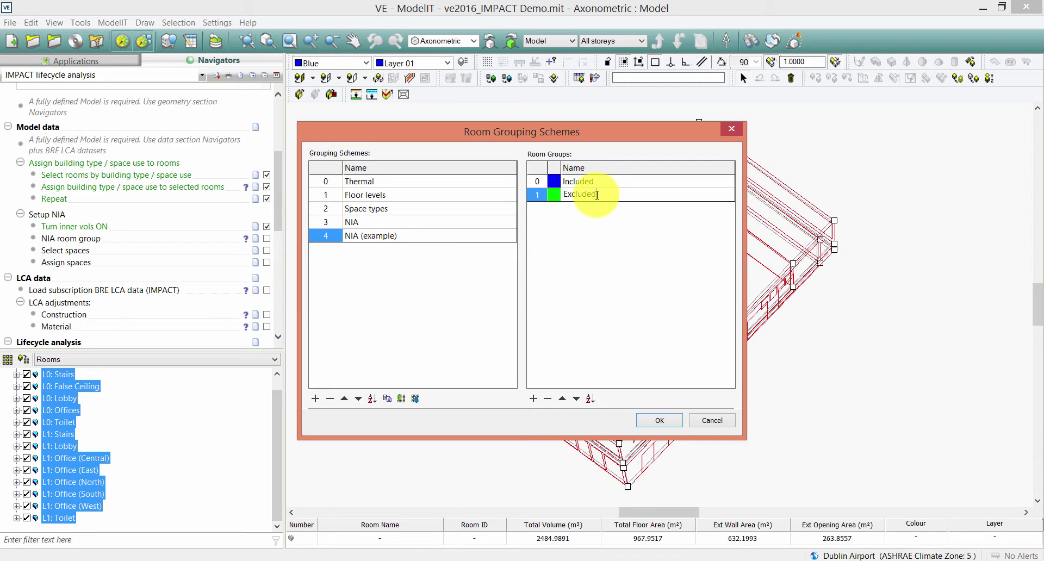
key("Return")
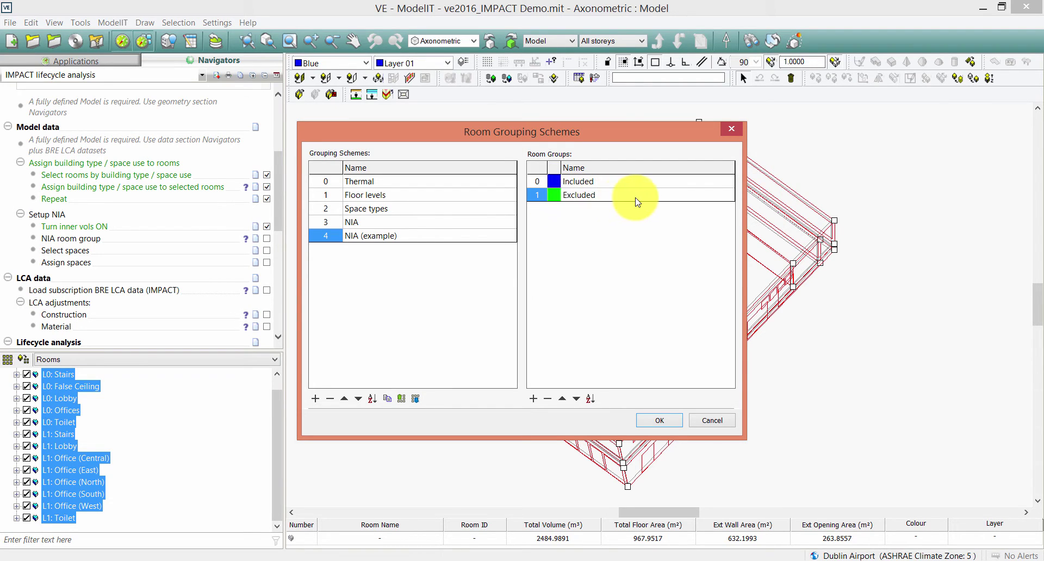
left_click(383, 222)
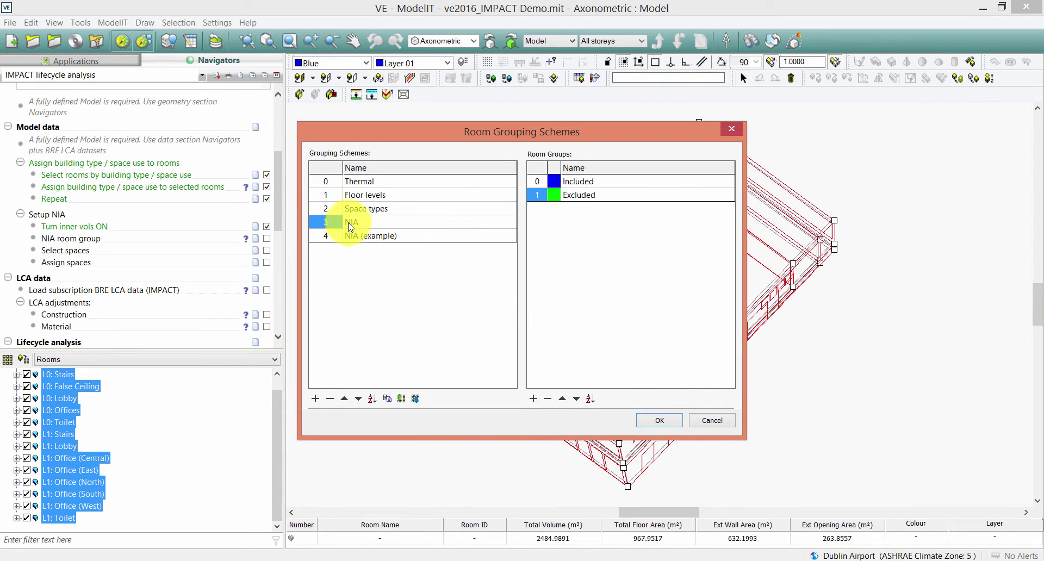
left_click(644, 422)
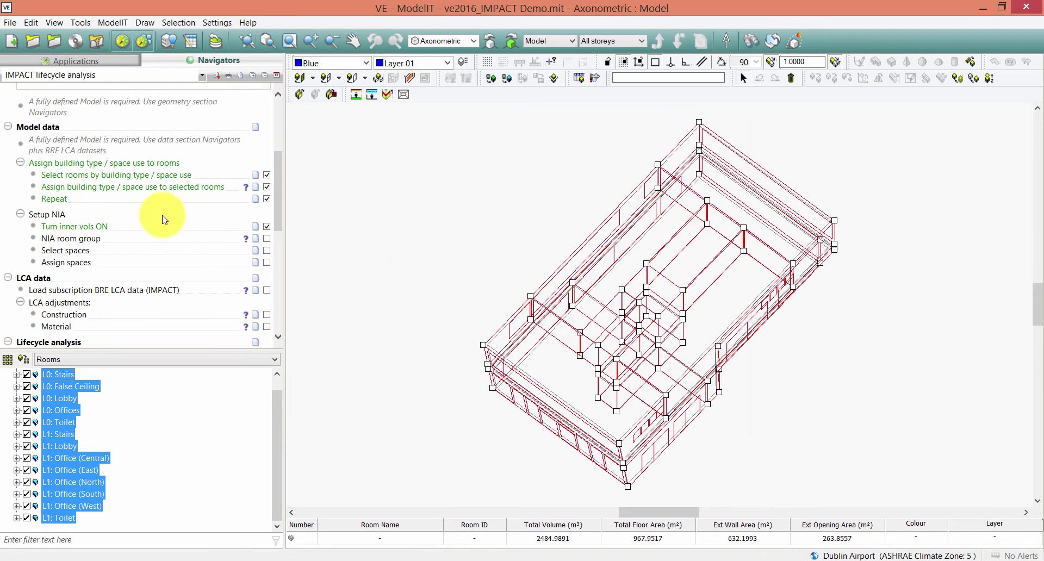
Clear the room selection in the model and mark NIA room group as completed
scroll(521, 238, "down", 2)
left_click(510, 226)
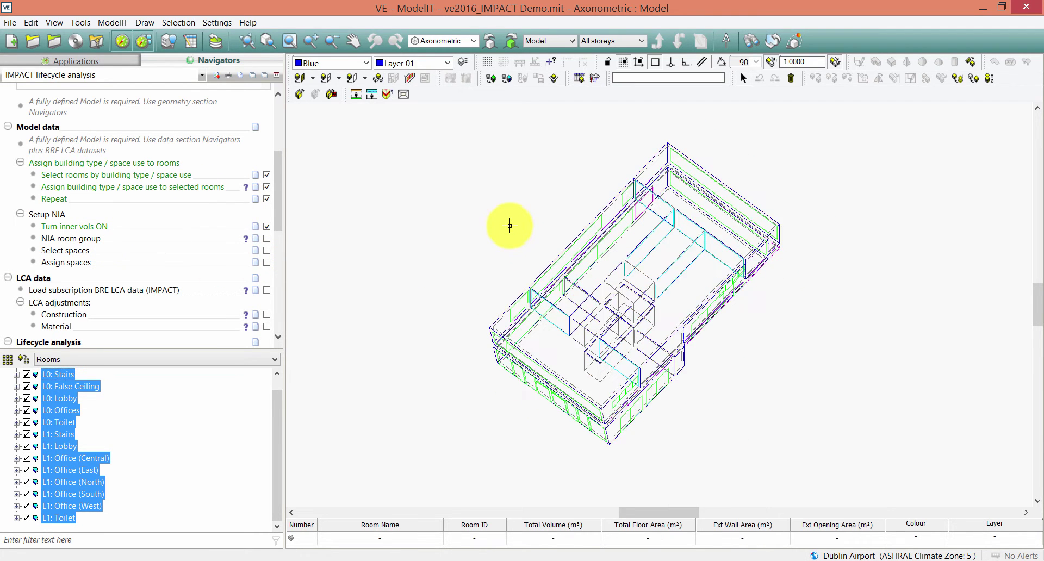
scroll(510, 227, "down", 2)
left_click(268, 240)
Select all rooms of the model and check the NIA grouping scheme's room groups without changing them
left_click_drag(459, 152, 761, 424)
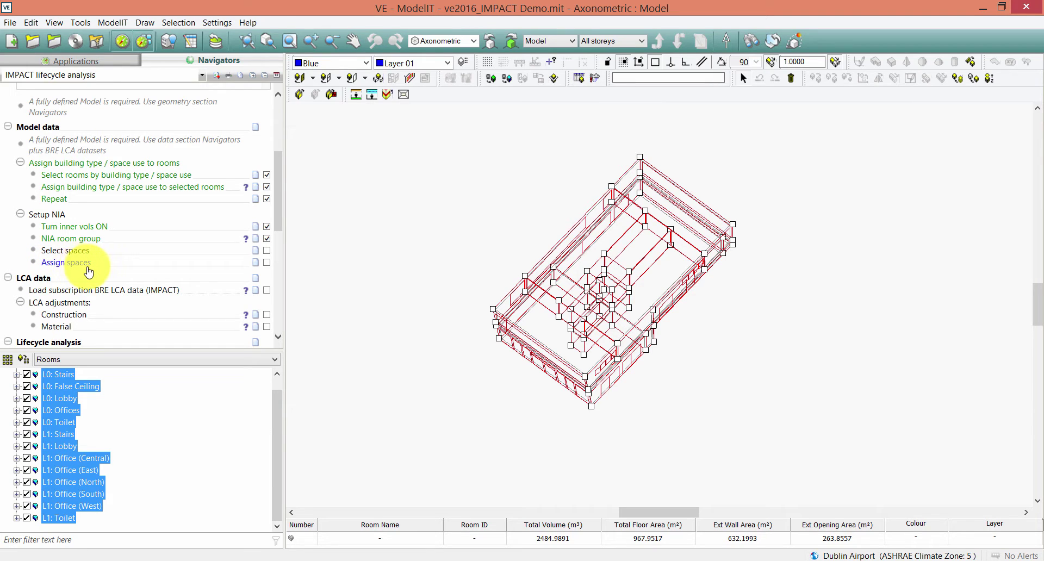
left_click(10, 363)
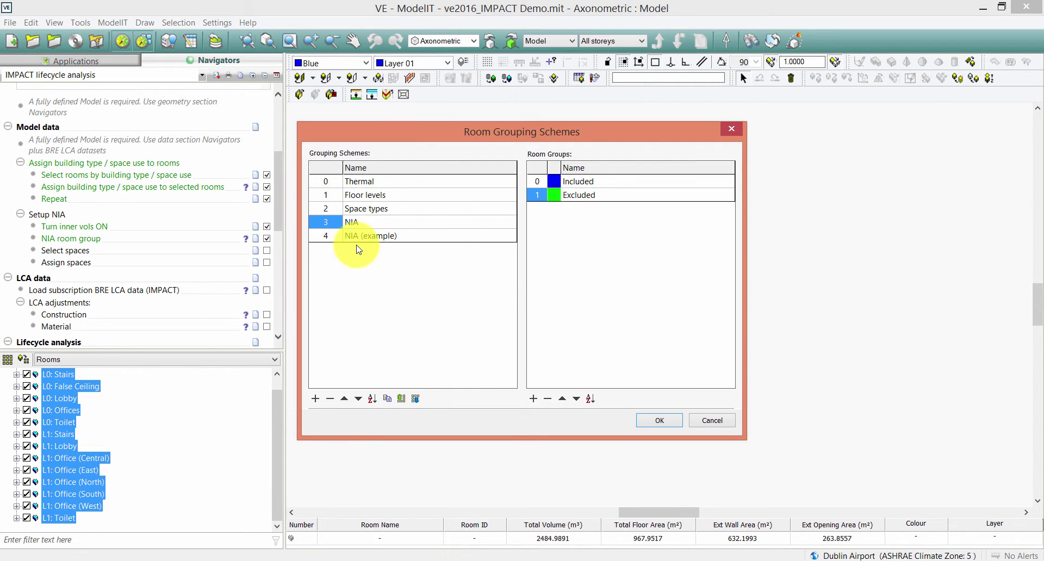
left_click(713, 420)
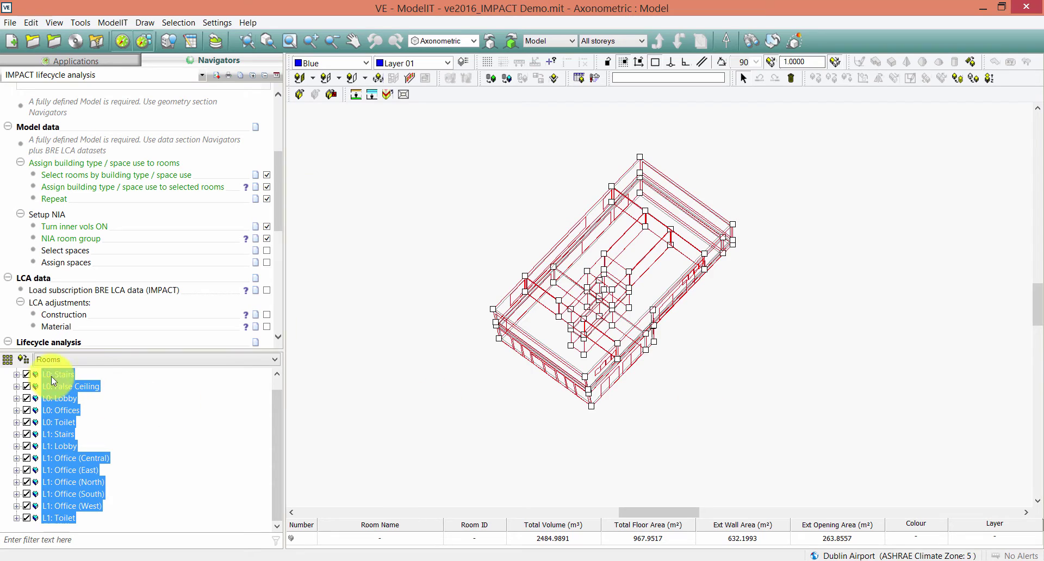
Check the room grouping schemes and NIA groups available for assignment to the selected rooms, and cancel without assigning any
left_click(24, 360)
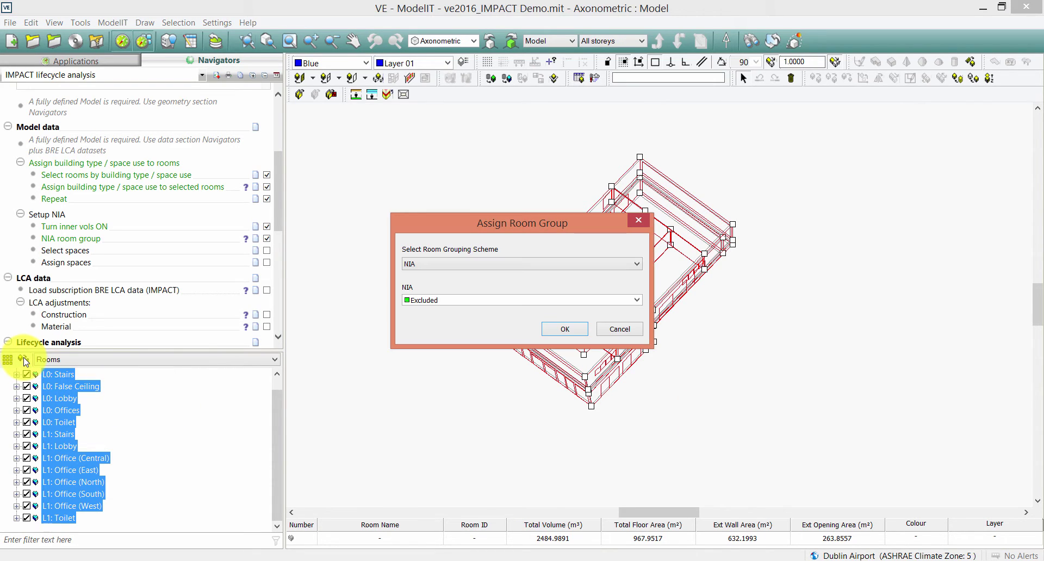
left_click(485, 269)
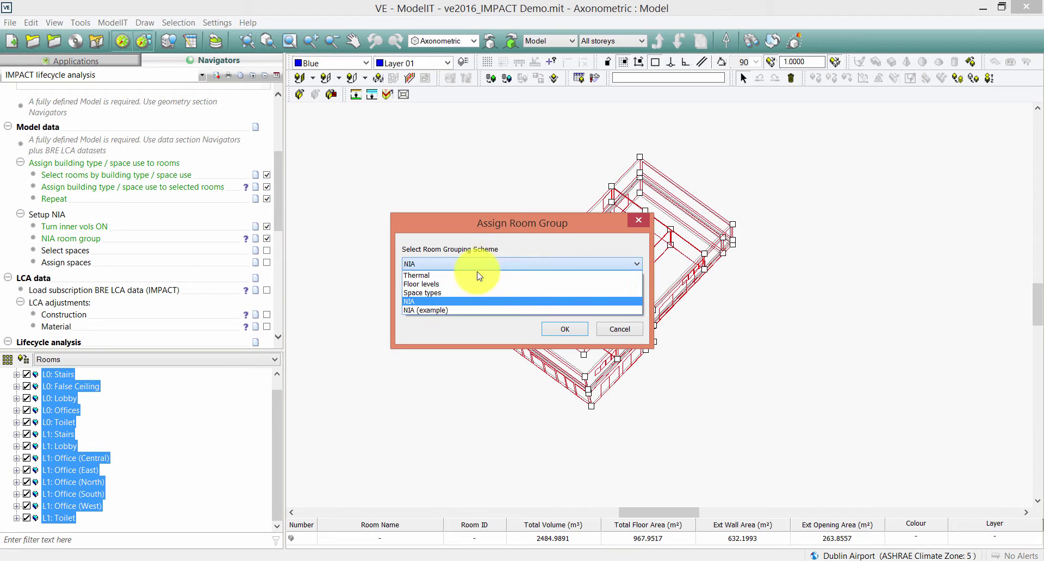
left_click(426, 321)
left_click(427, 300)
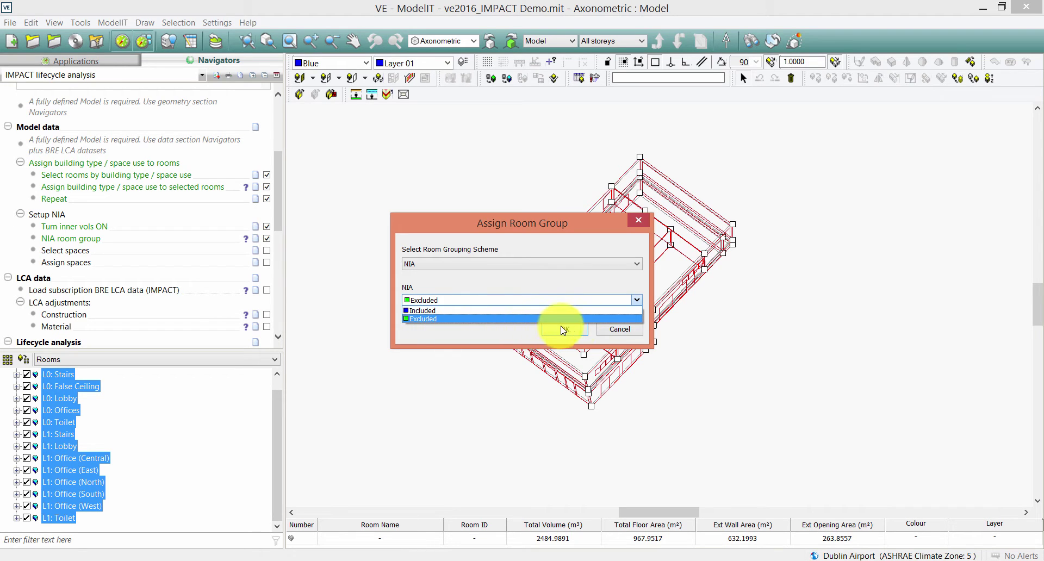
left_click(617, 326)
left_click(617, 329)
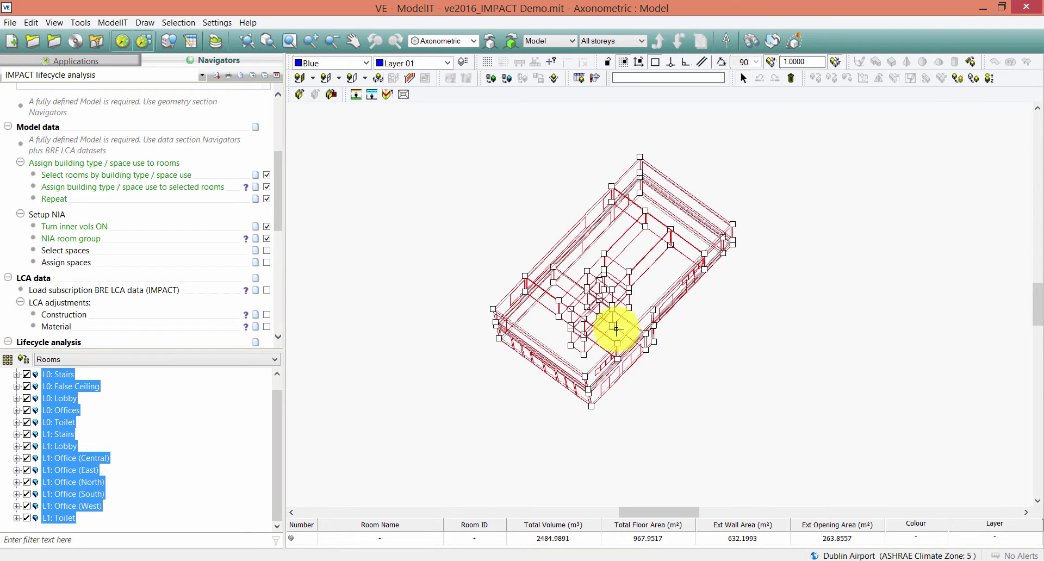
Mark Select spaces and Assign spaces under Setup NIA as completed and clear the room selection in the model
left_click(267, 251)
left_click(266, 262)
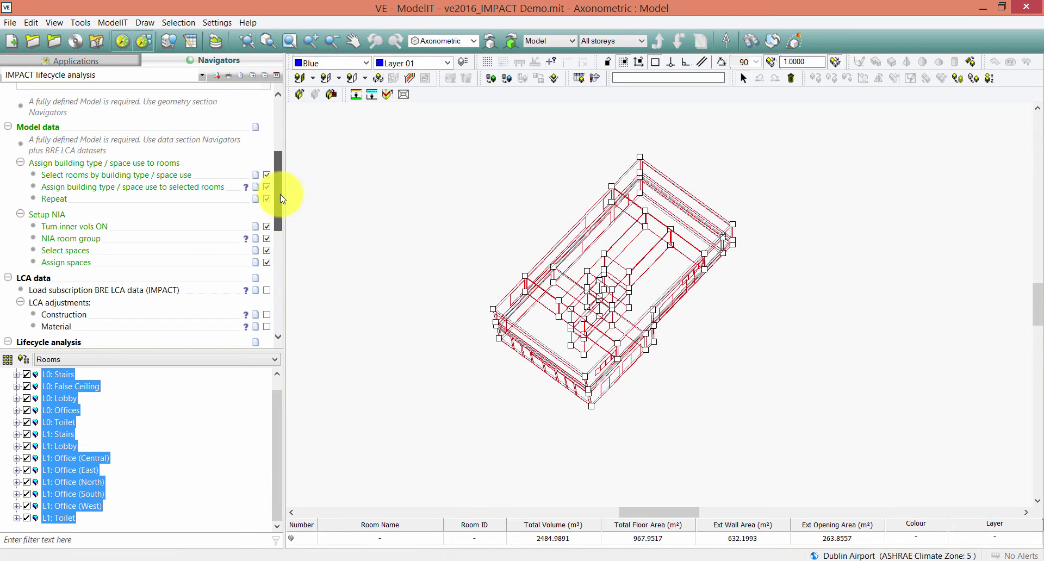
left_click_drag(281, 193, 281, 222)
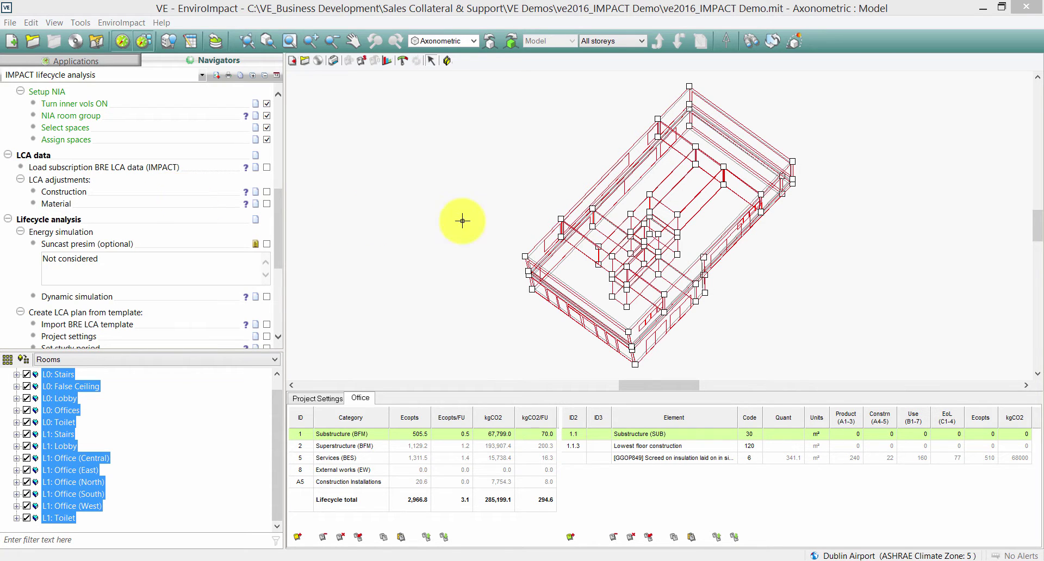
left_click(531, 214)
scroll(533, 214, "down", 2)
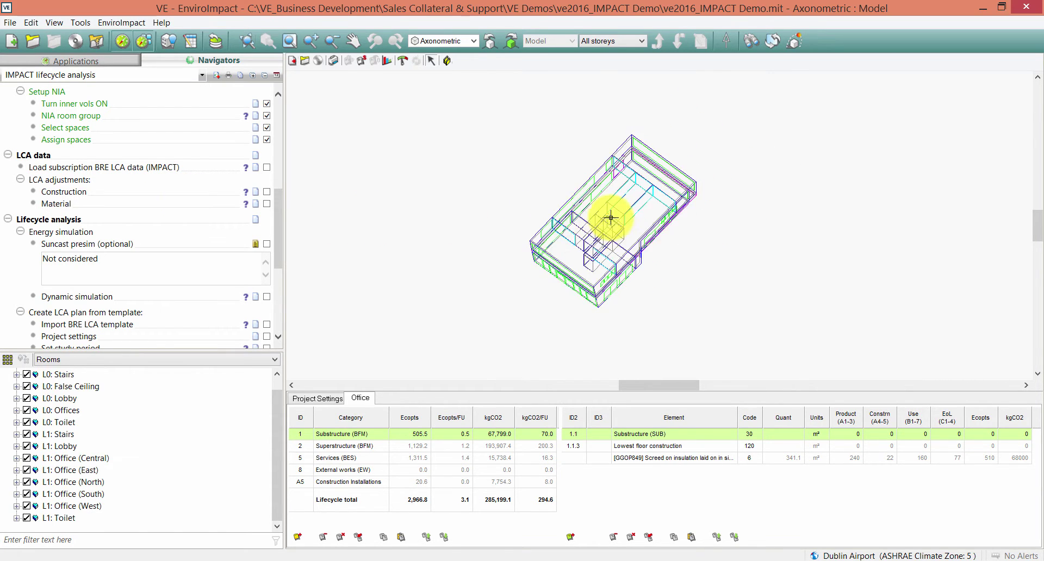
scroll(613, 216, "up", 2)
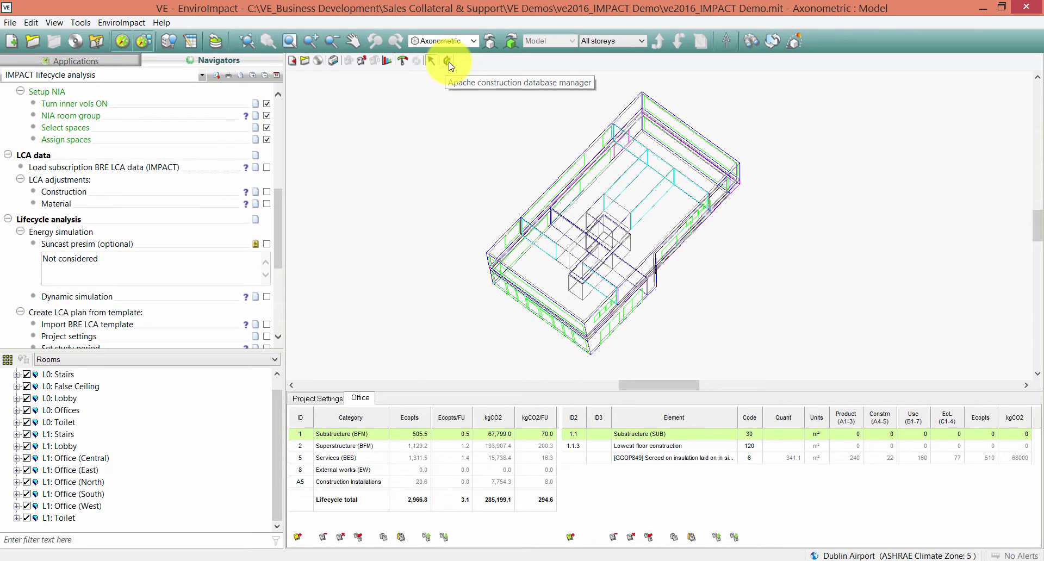
Mark the BRE LCA data loading and the Construction and Material adjustments as completed, and open the Apache construction database manager
left_click(267, 168)
left_click(267, 192)
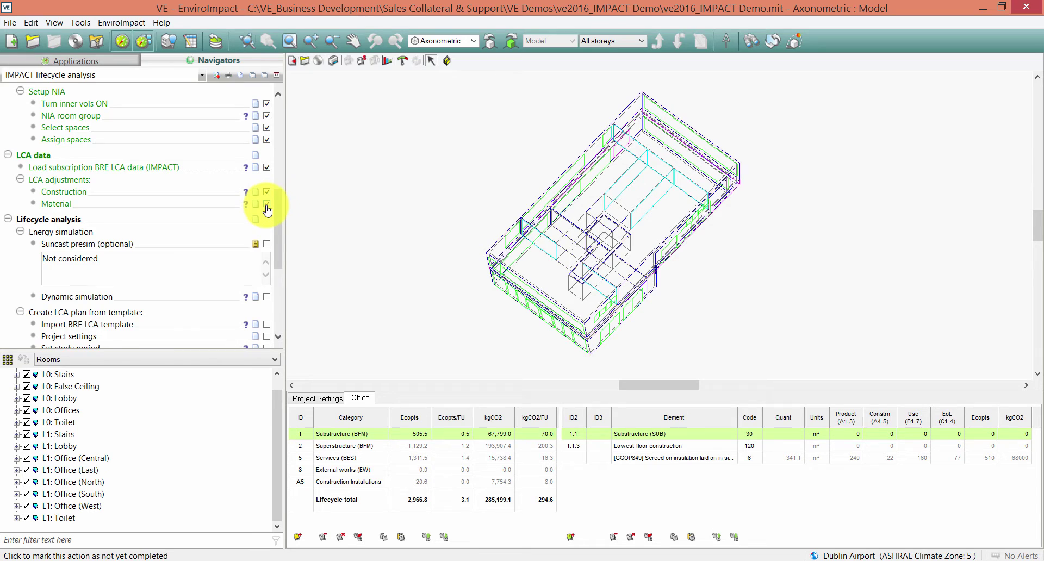
left_click(447, 61)
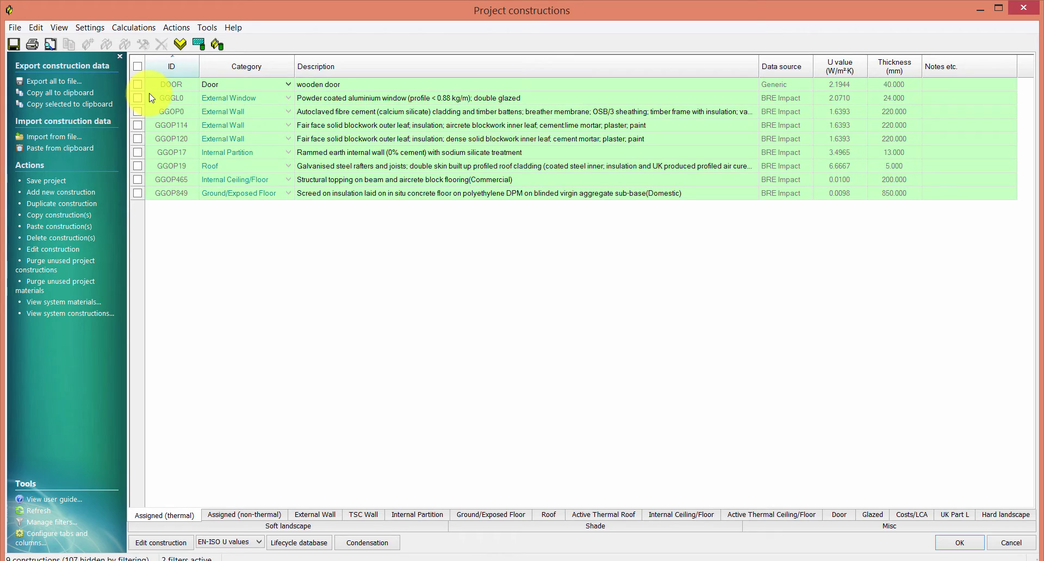
Select all project constructions whose data source is BRE Impact, from GGGL0 to GGOP849
left_click(138, 112)
left_click(138, 125)
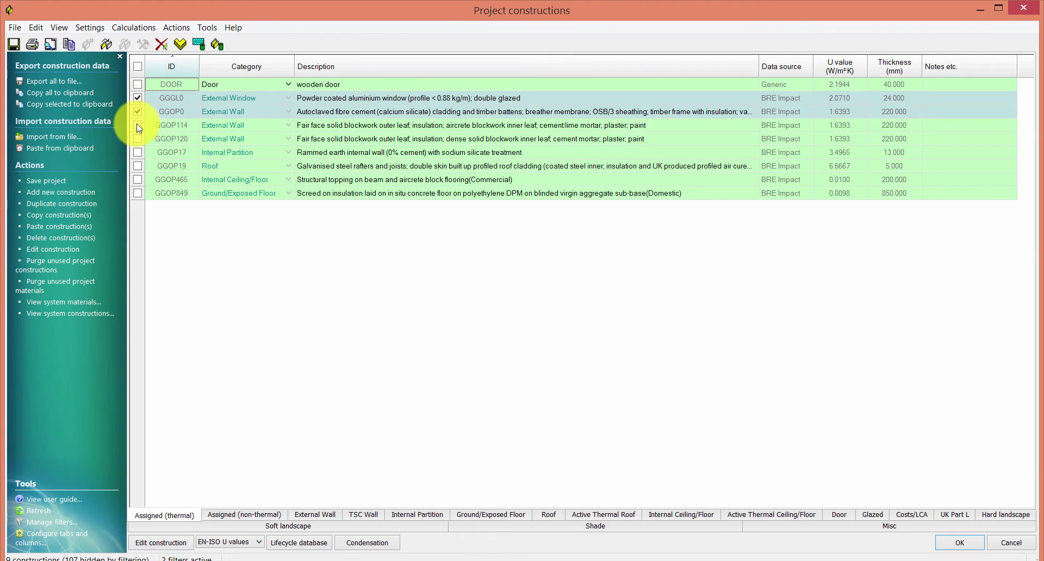
left_click(138, 138)
left_click(138, 152)
left_click(137, 166)
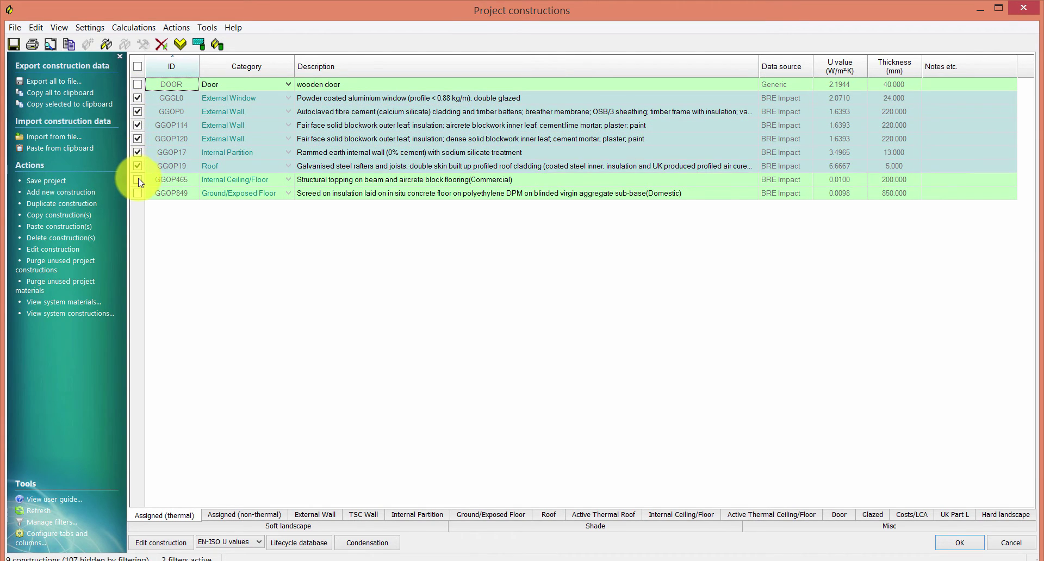
left_click(137, 180)
left_click(137, 193)
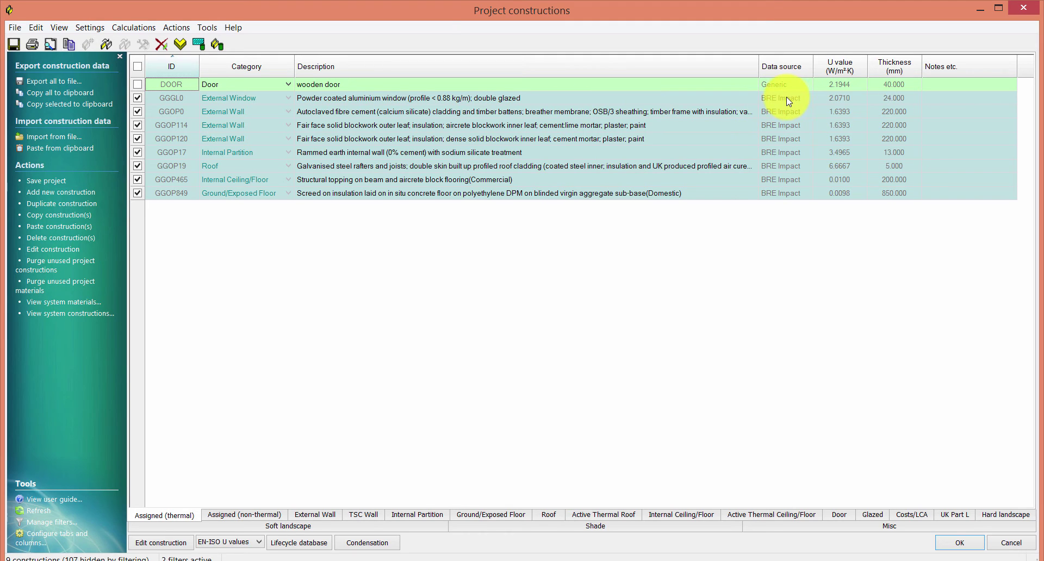
Deselect all the BRE Impact constructions in the project constructions list
left_click(140, 99)
left_click(138, 112)
left_click(139, 126)
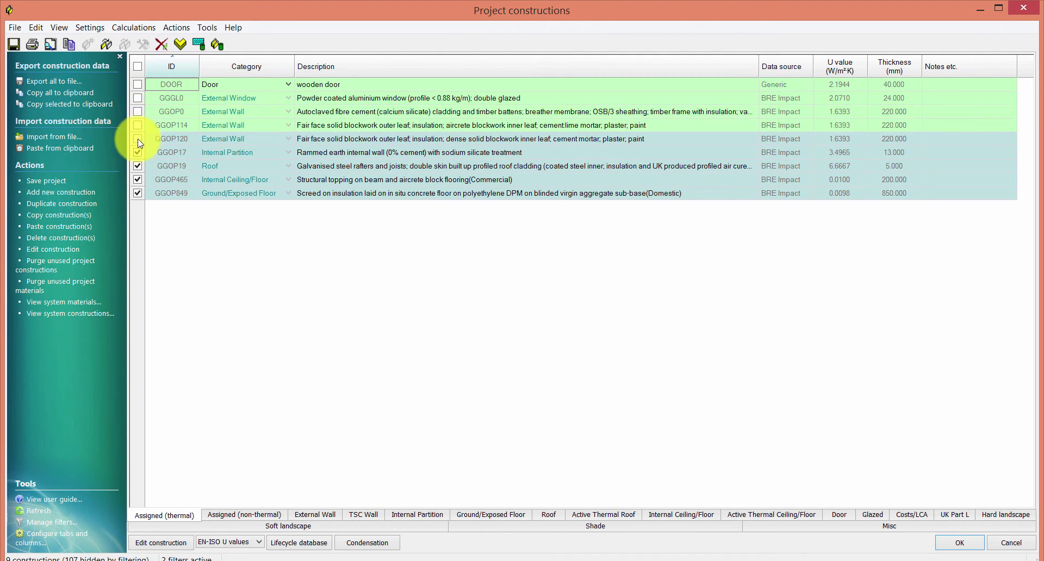
left_click(138, 139)
left_click(139, 153)
left_click(138, 166)
left_click(139, 180)
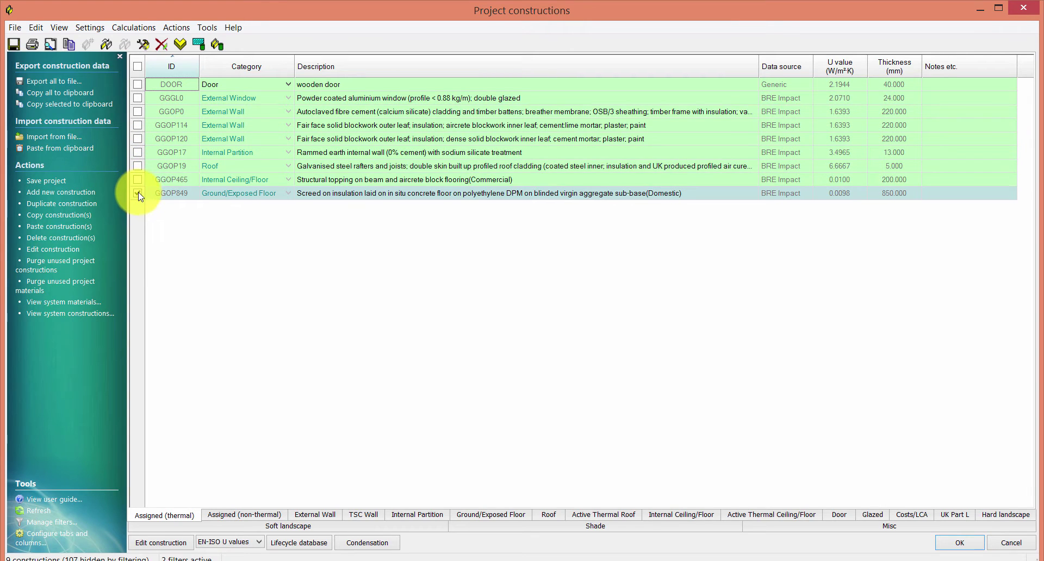
left_click(140, 193)
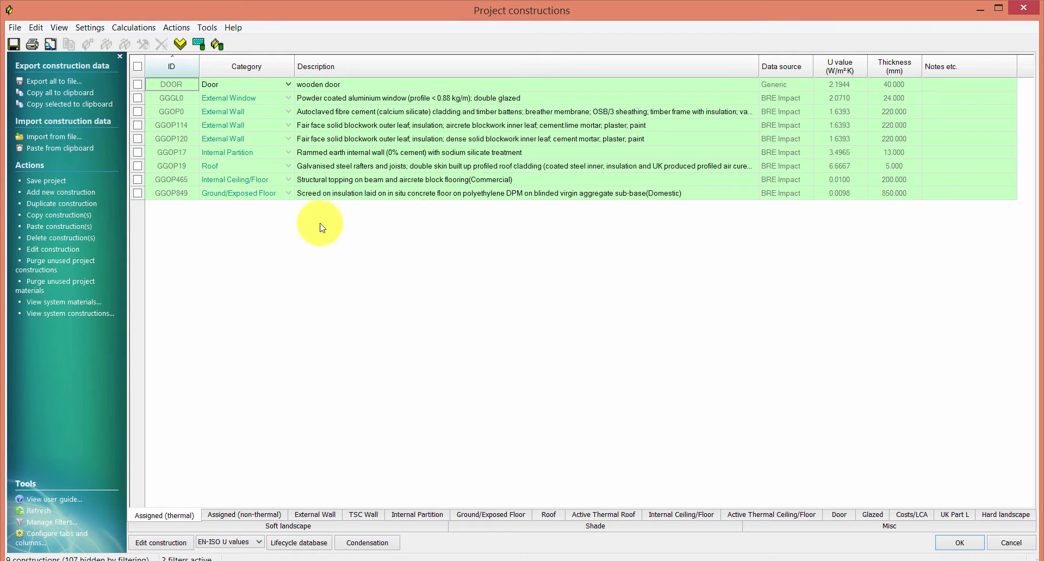
Open the IMPACT_Spec_Dataset_V14_Commercial constructions library and look through its external walls
left_click(60, 28)
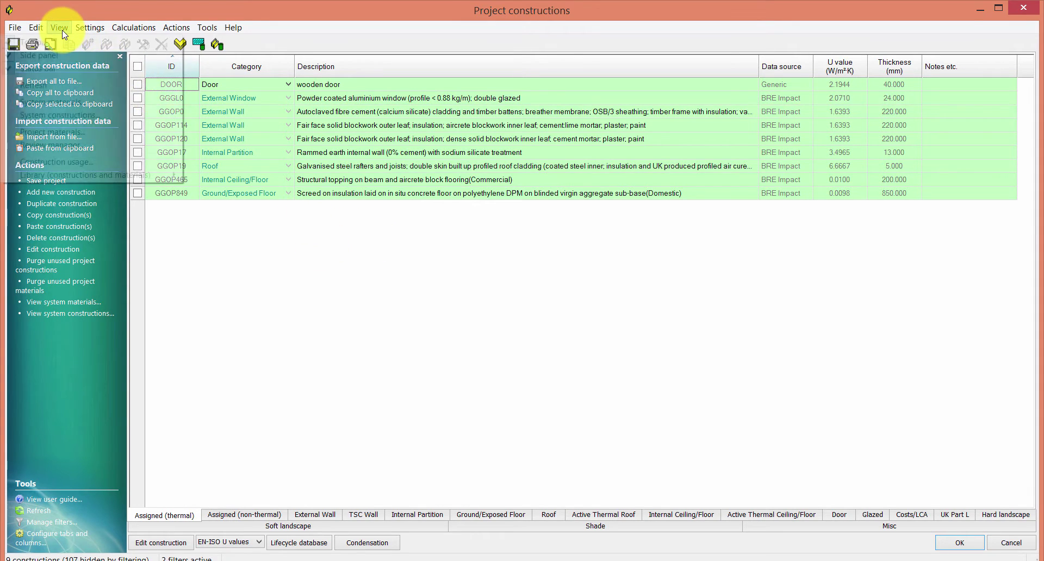
mouse_move(87, 174)
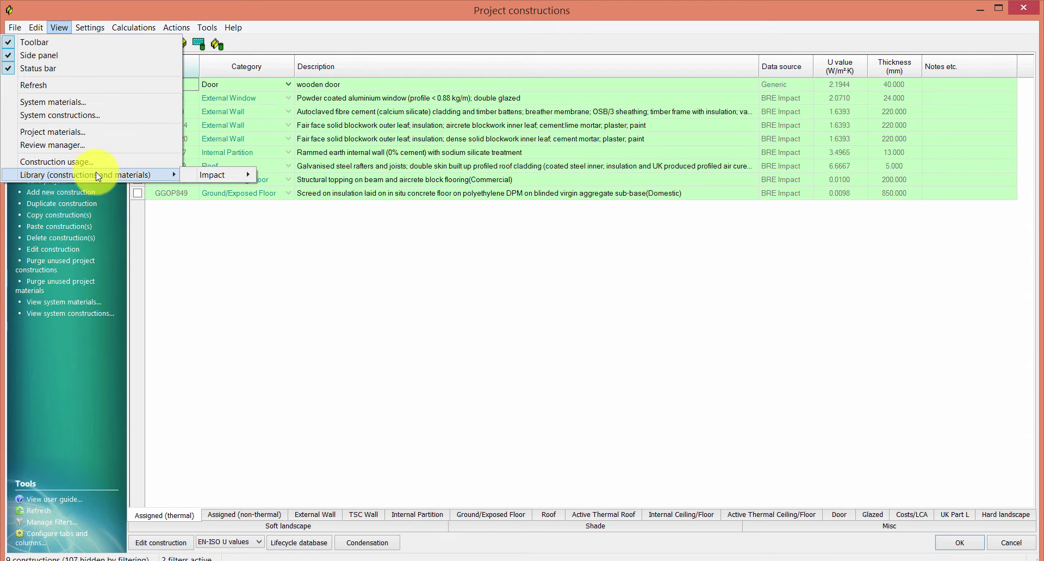
mouse_move(217, 175)
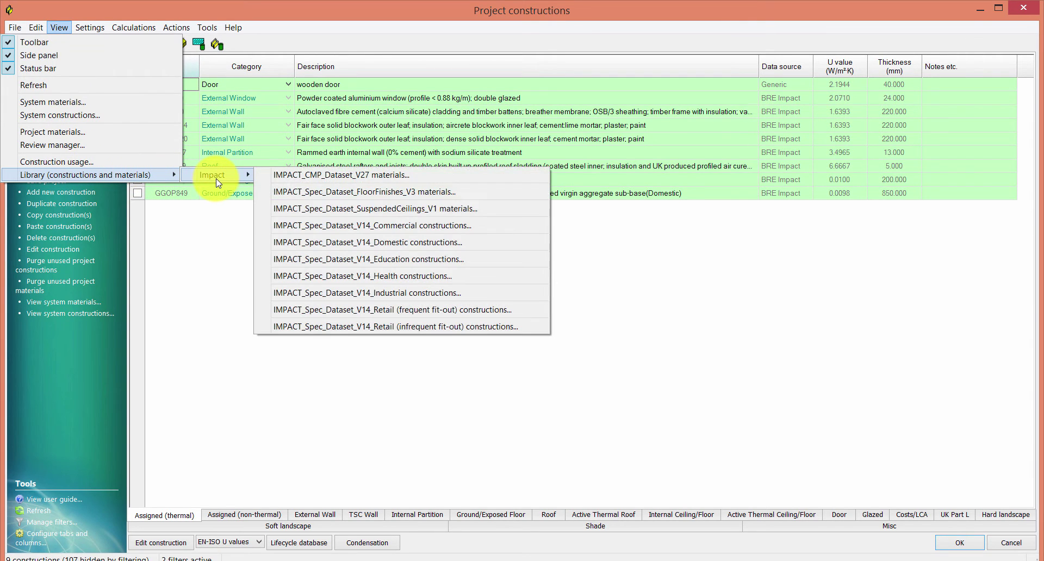
left_click(391, 230)
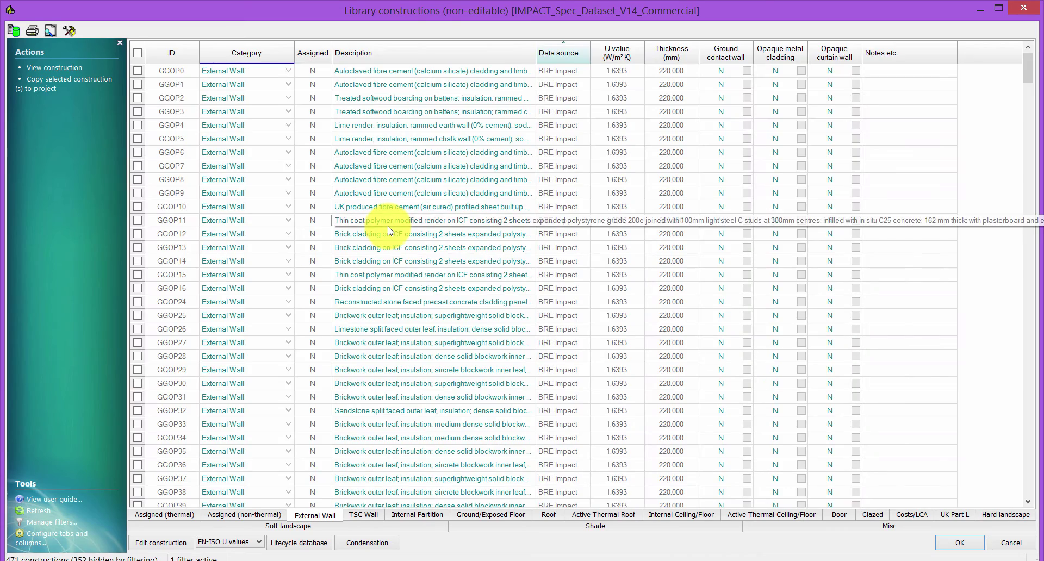
left_click_drag(1029, 70, 1028, 484)
left_click_drag(1016, 258, 1028, 53)
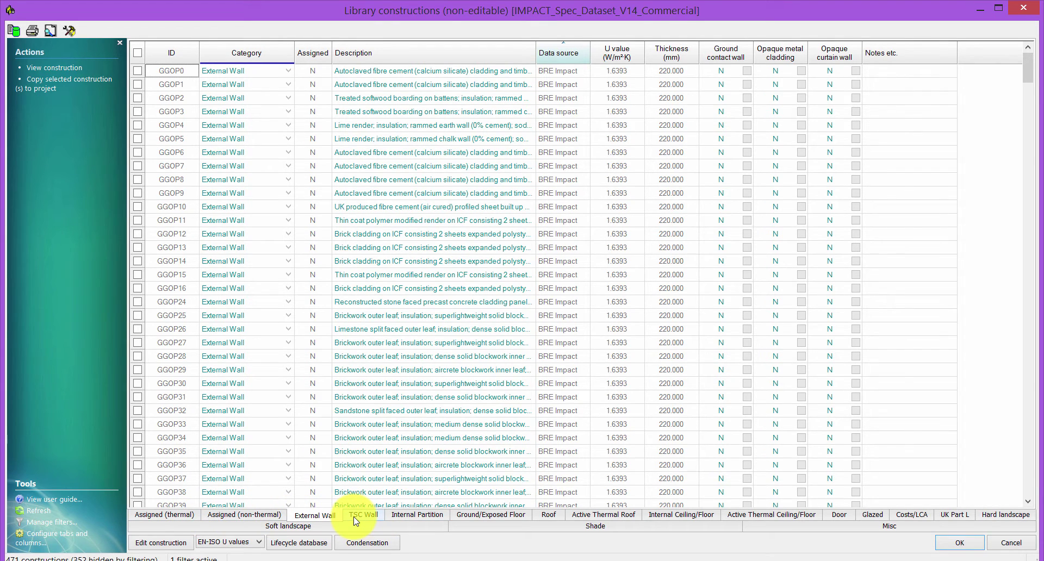
Browse the library's internal partitions and glazed constructions, and look through the full external wall list again
left_click(402, 517)
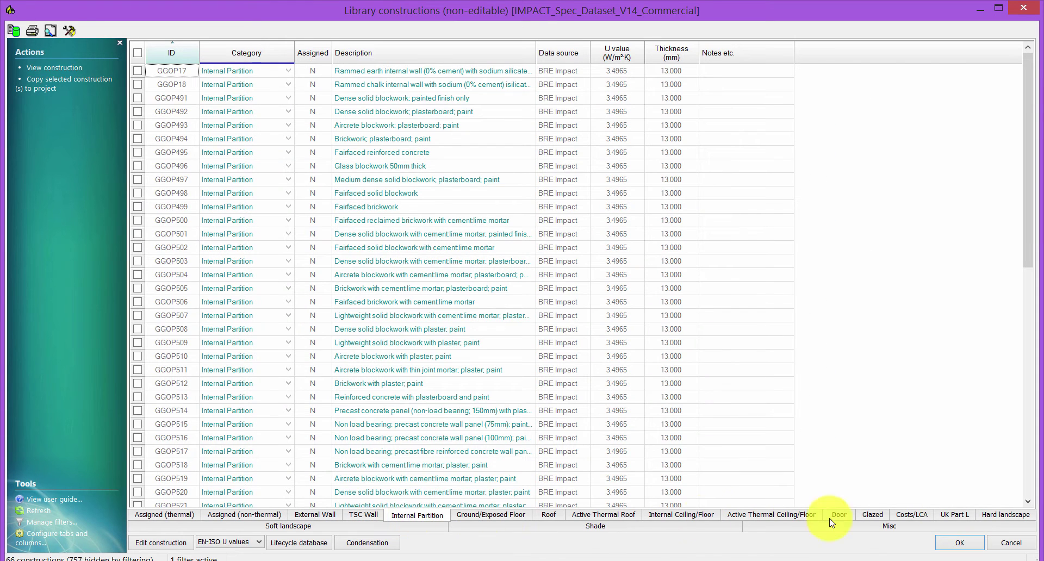
left_click(875, 516)
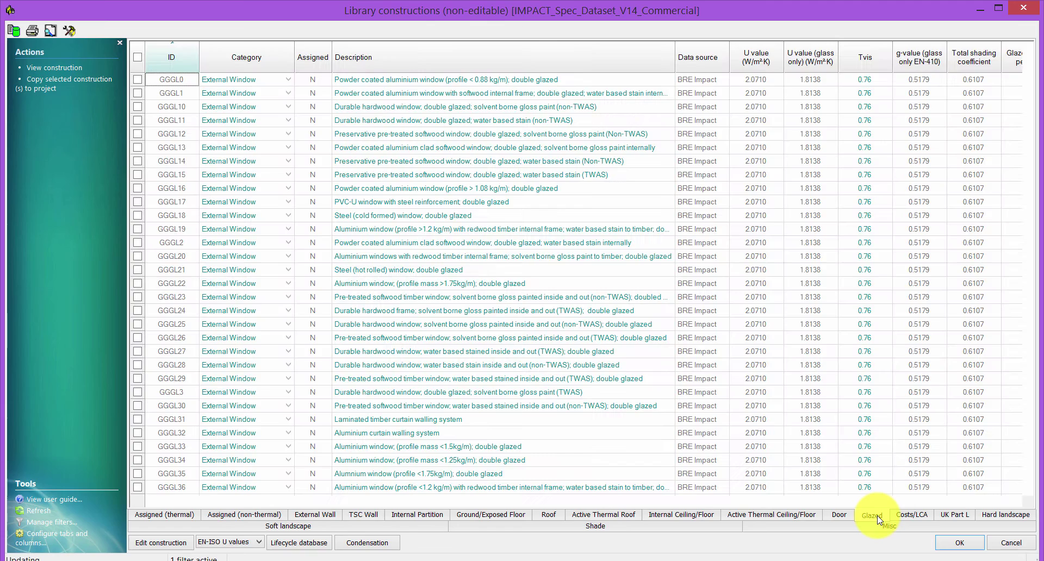
left_click(310, 517)
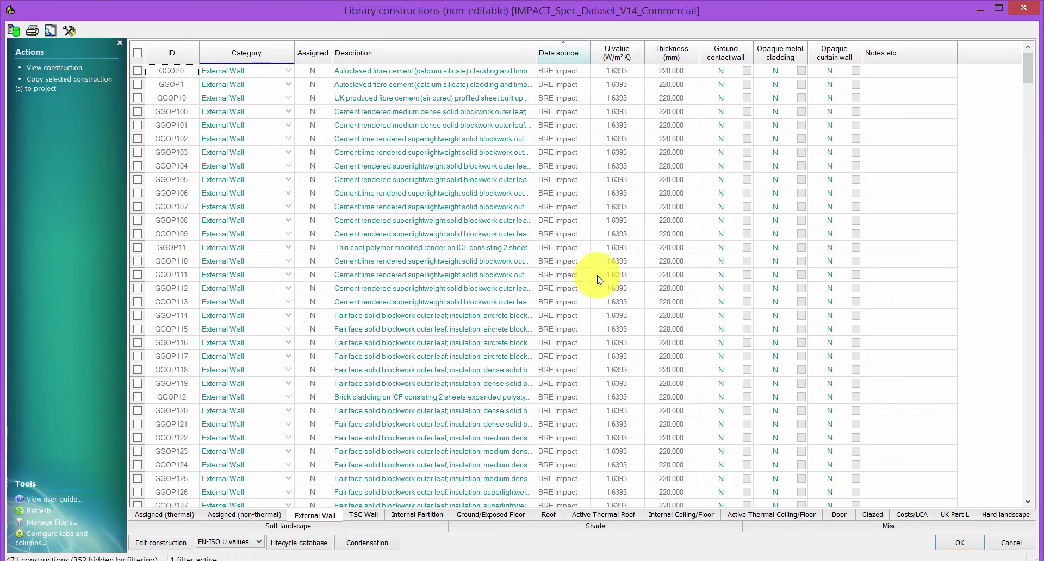
left_click_drag(1027, 76, 1027, 479)
left_click_drag(1030, 379, 1035, 57)
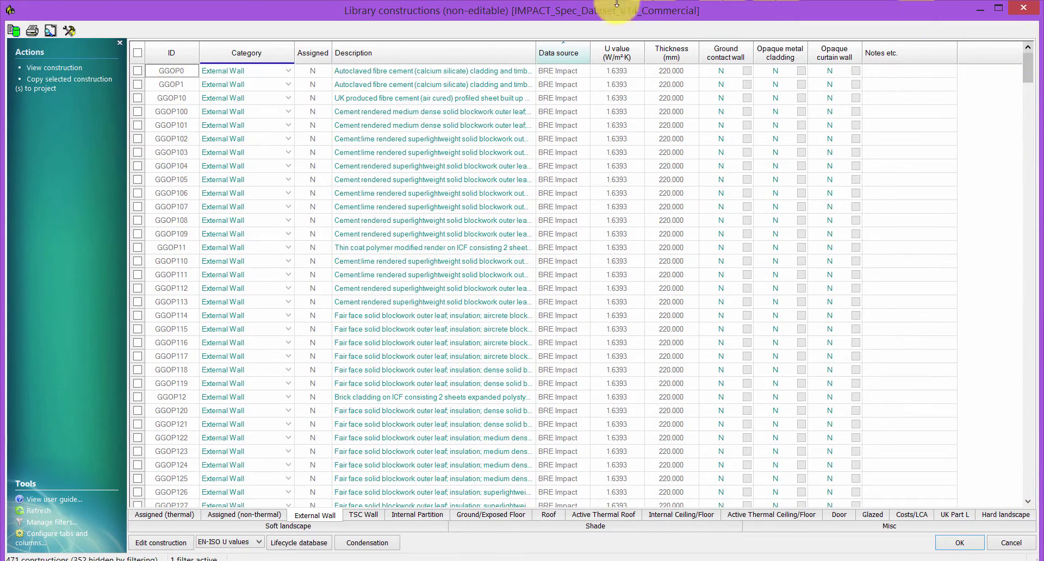
Select the external wall construction GGOP0 in the commercial library
left_click(138, 71)
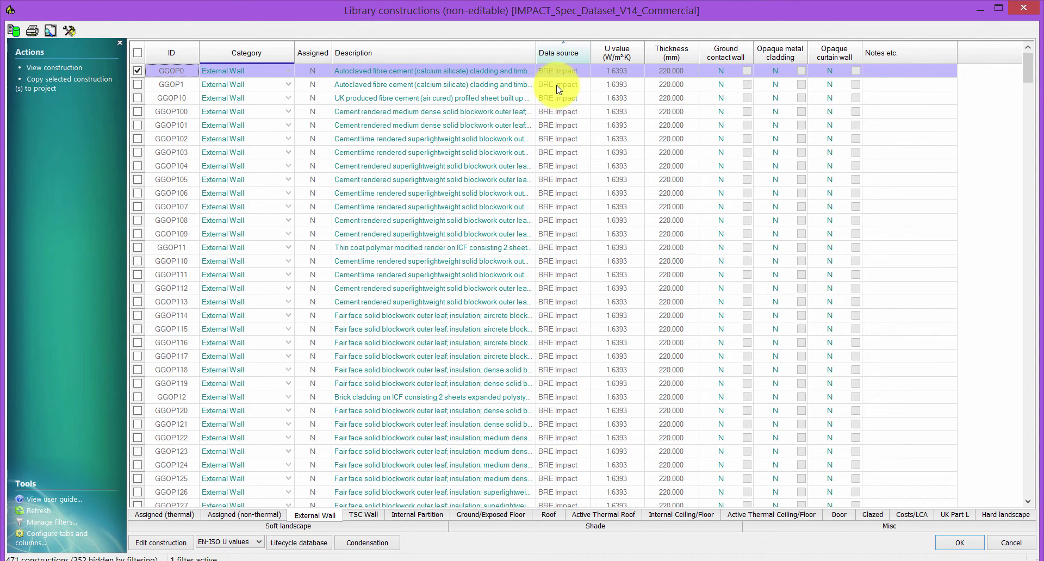
left_click(139, 72)
left_click(138, 72)
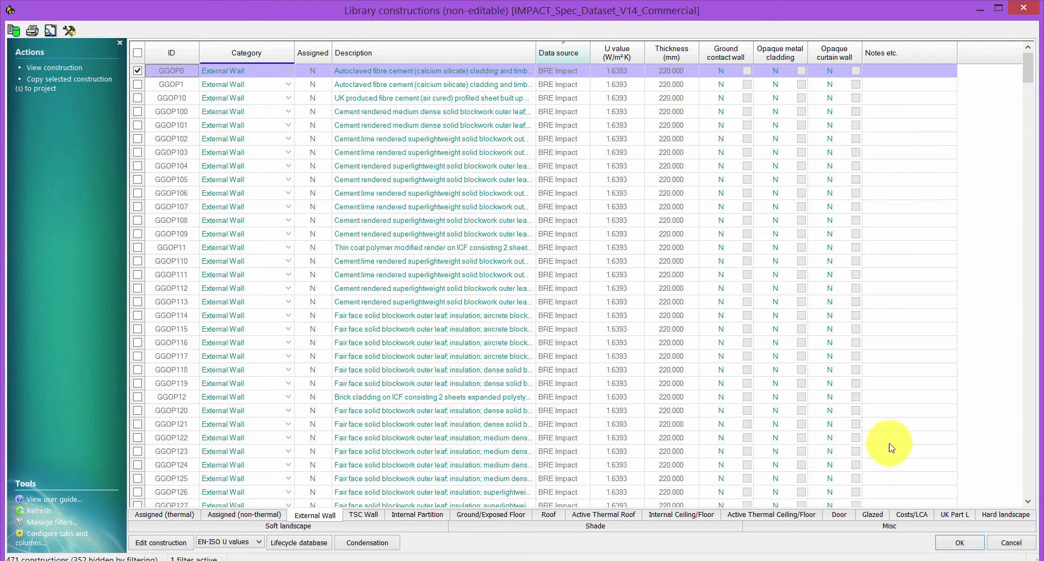
Examine the library's costs and LCA data, from capital costs and repair cycles to BRE Green Guide ratings
left_click(911, 515)
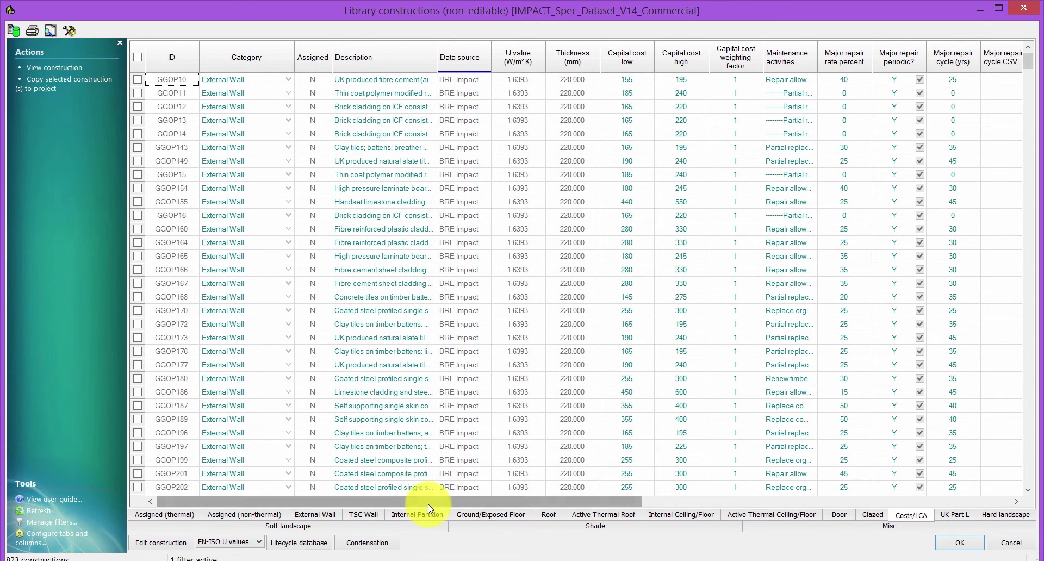
scroll(443, 505, "right", 1)
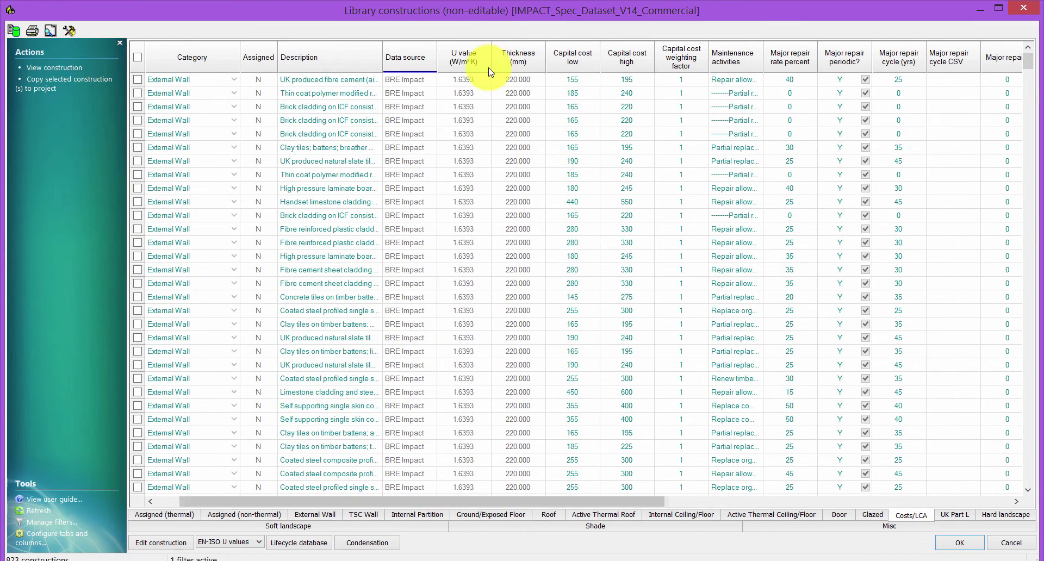
left_click_drag(587, 499, 730, 512)
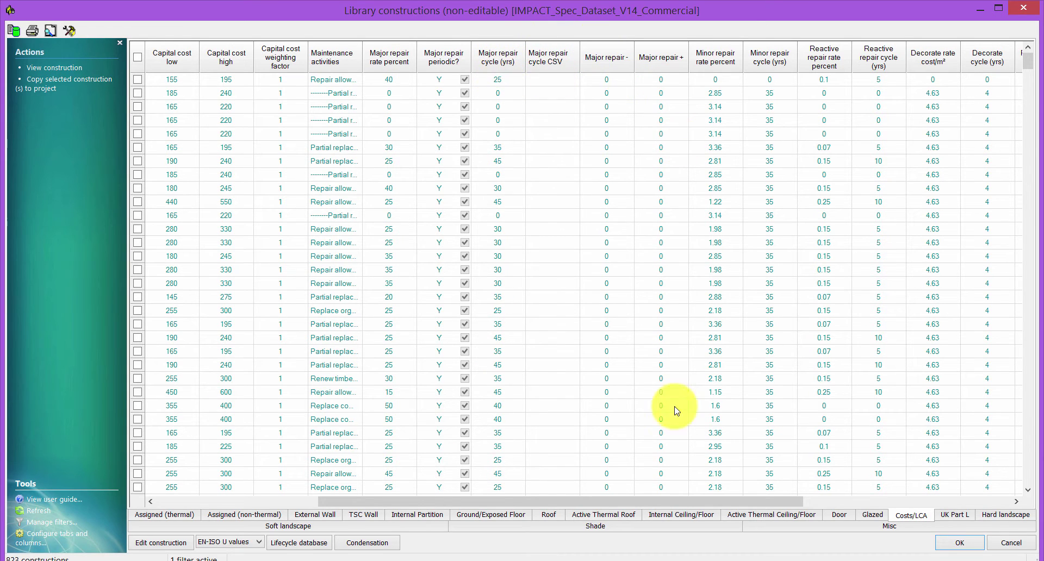
left_click_drag(657, 502, 867, 500)
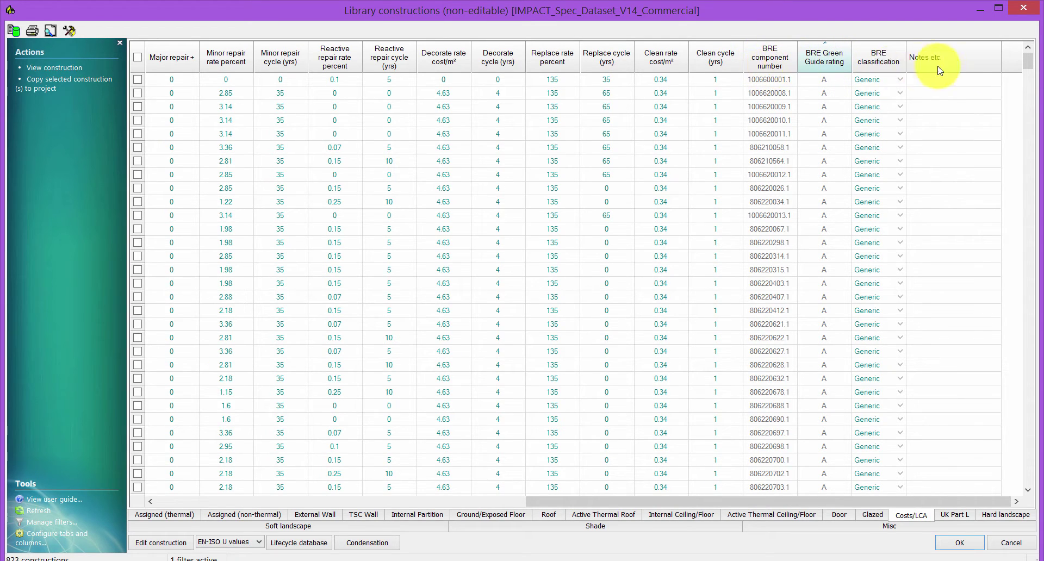
left_click_drag(1027, 61, 1021, 435)
left_click_drag(1035, 84, 1025, 54)
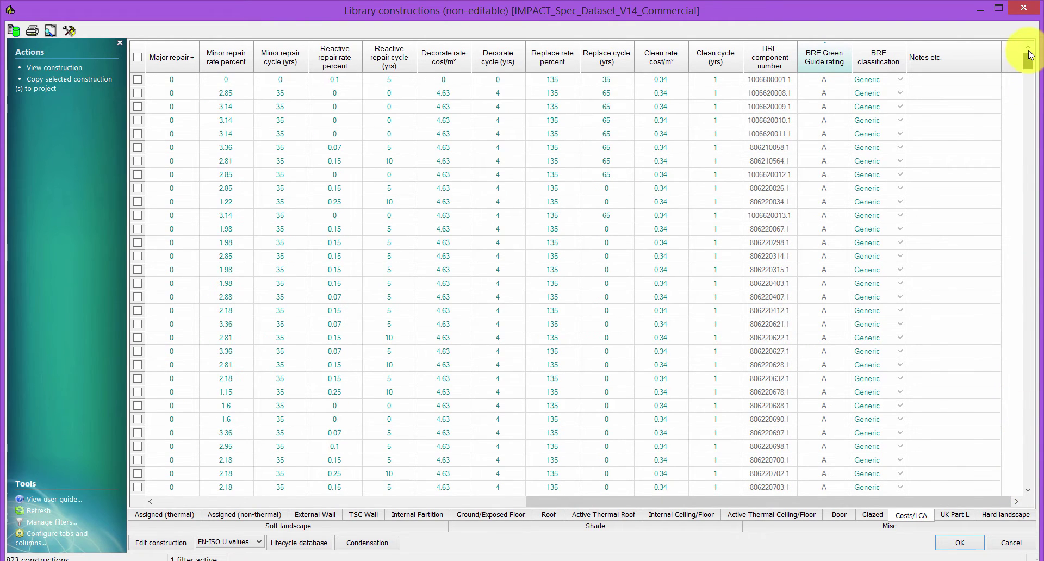
Copy the external wall construction GGOP15 from the commercial library to the project and clear its selection
left_click(309, 517)
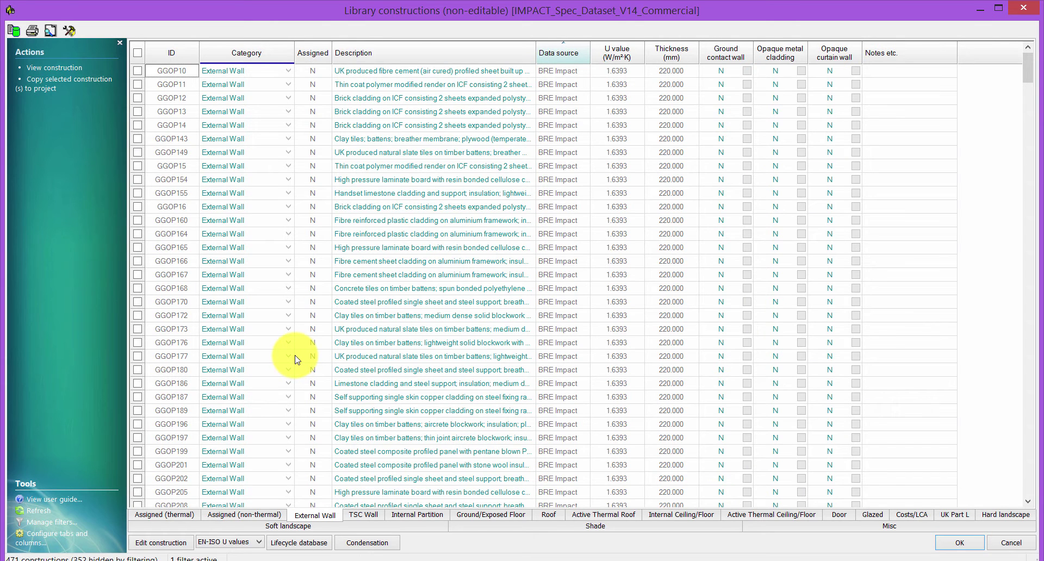
left_click(137, 165)
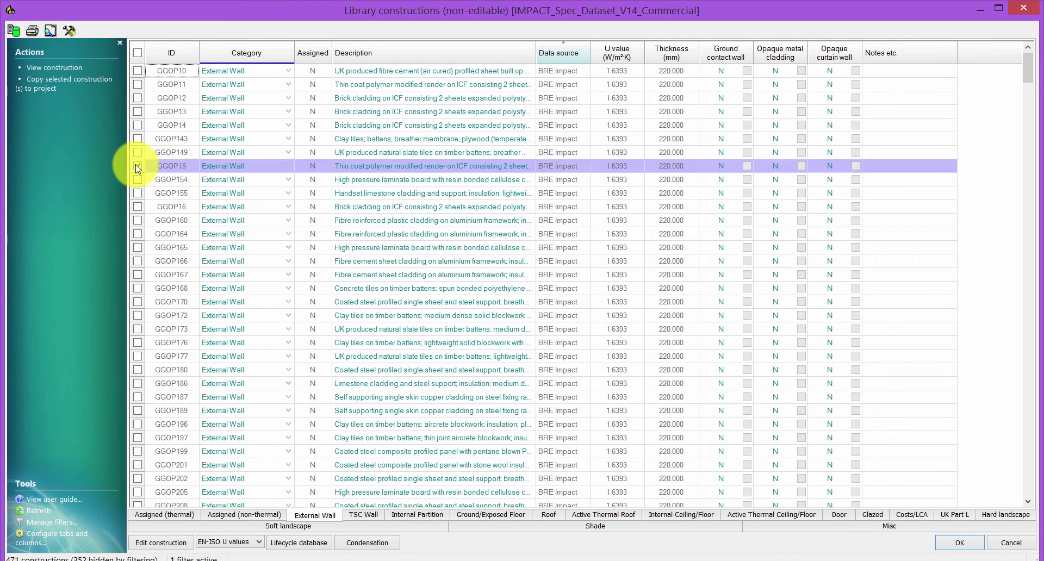
right_click(166, 170)
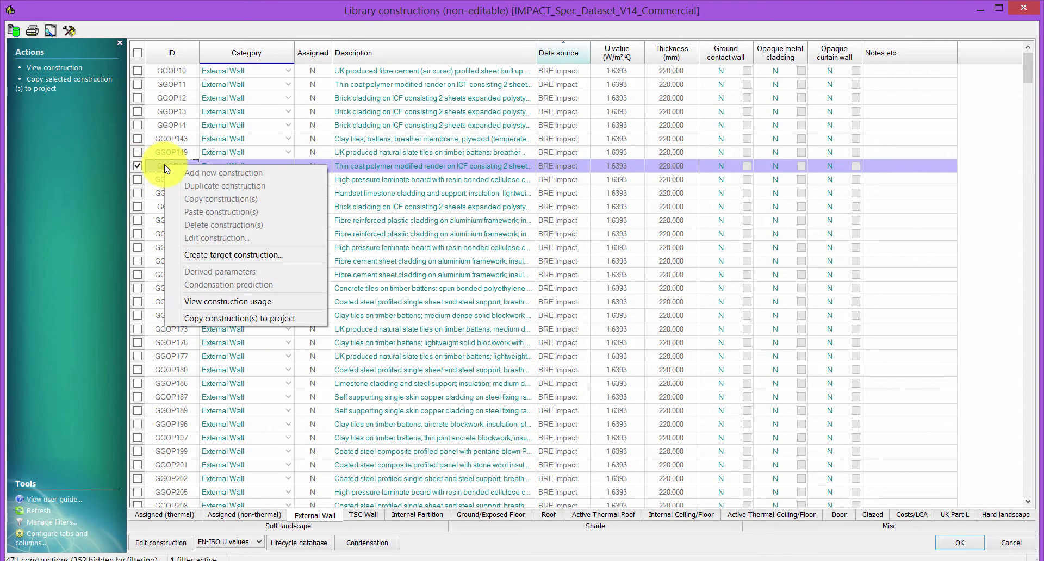
left_click(222, 320)
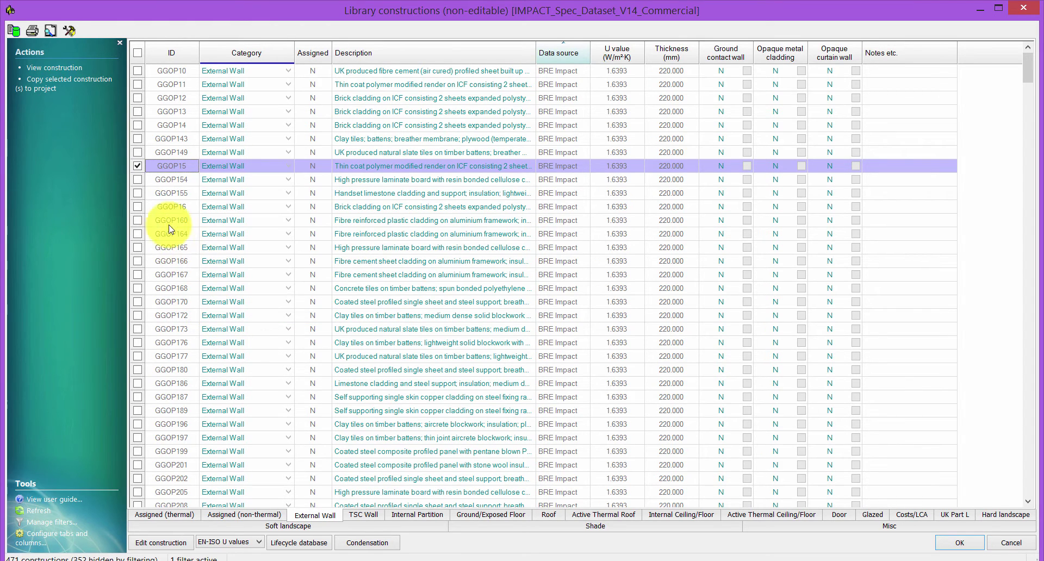
left_click(138, 166)
Copy the external walls GGOP167, GGOP176 and GGOP189 to the project, clear their selection and close the library
left_click(138, 274)
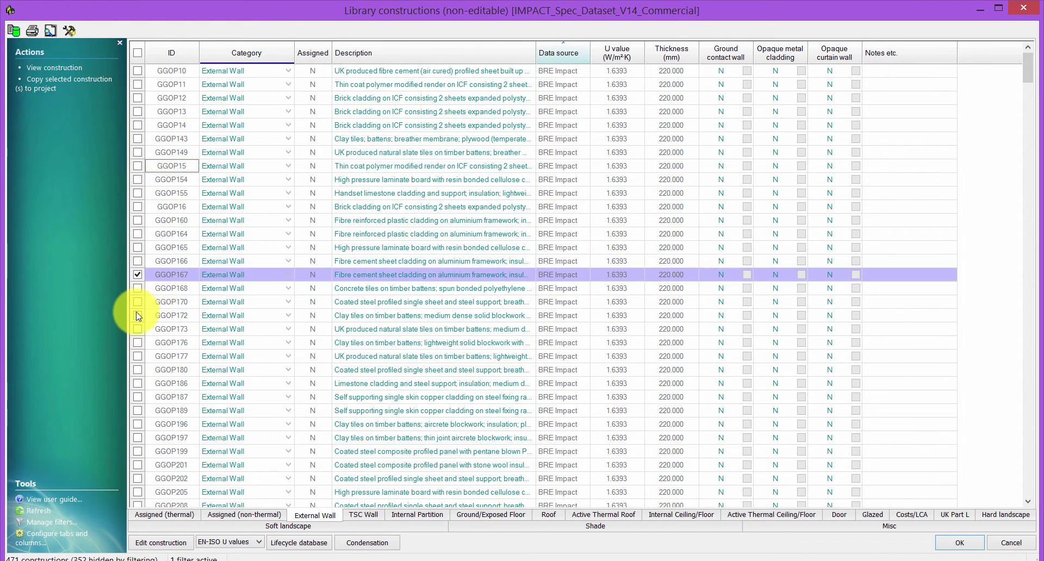
left_click(137, 343)
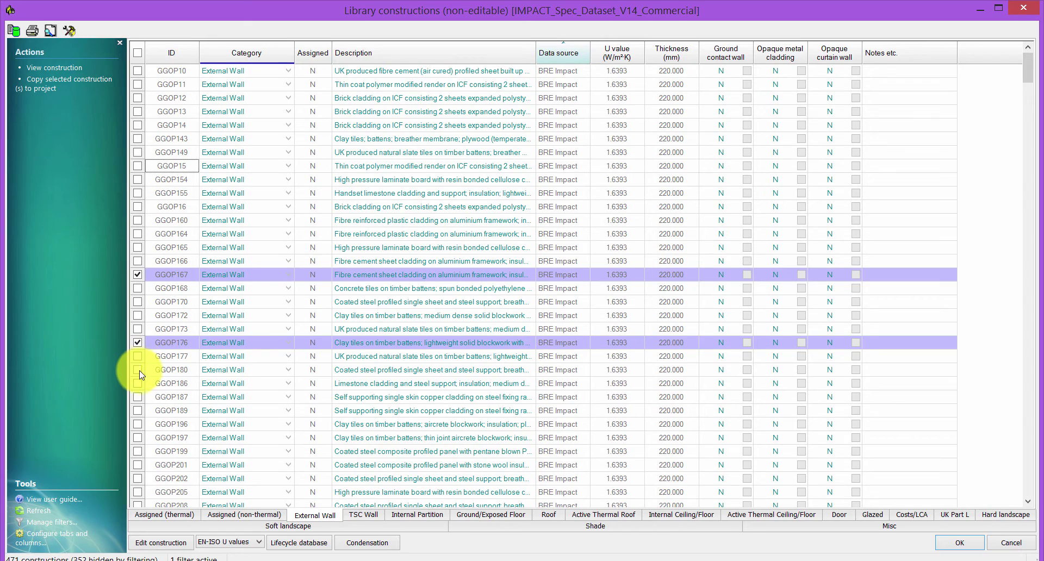
left_click(138, 410)
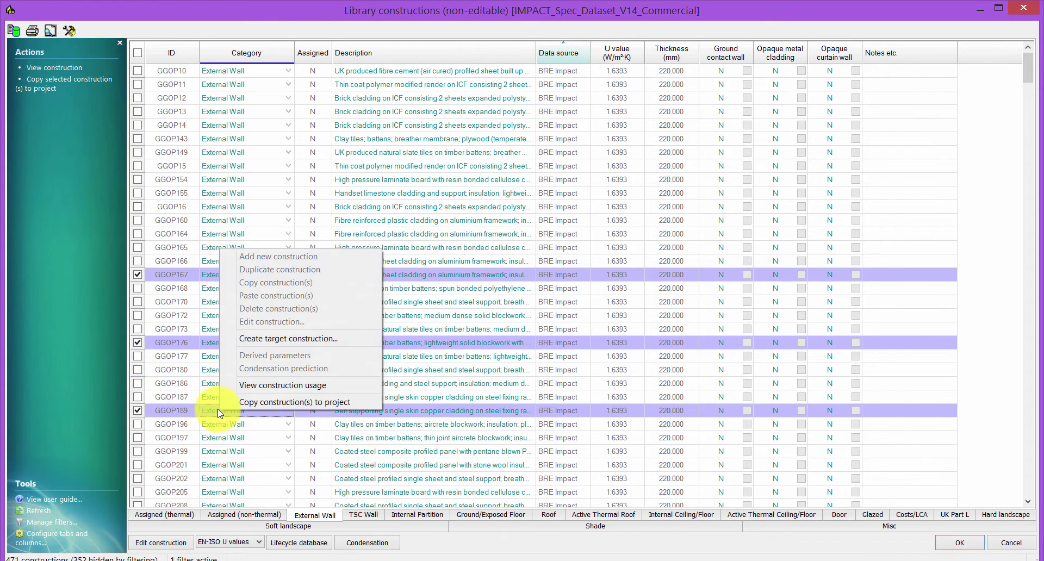
left_click(247, 403)
left_click(138, 275)
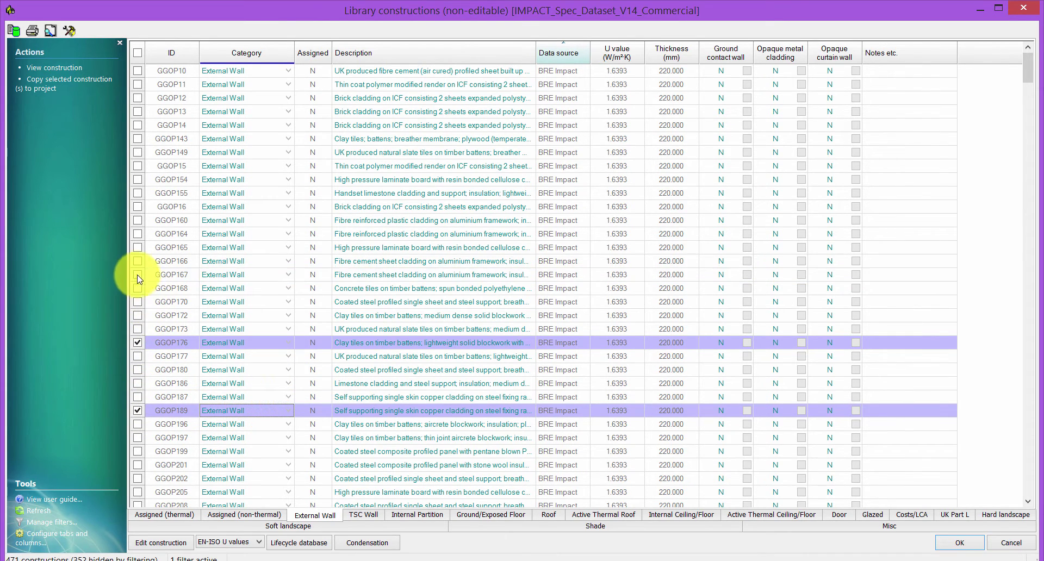
left_click(138, 343)
left_click(138, 411)
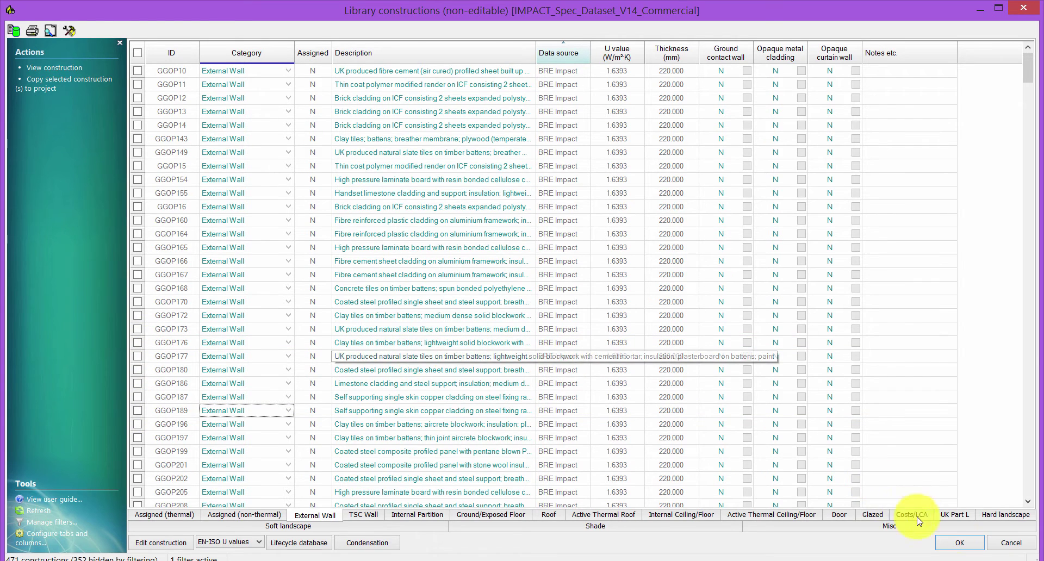
left_click(1011, 542)
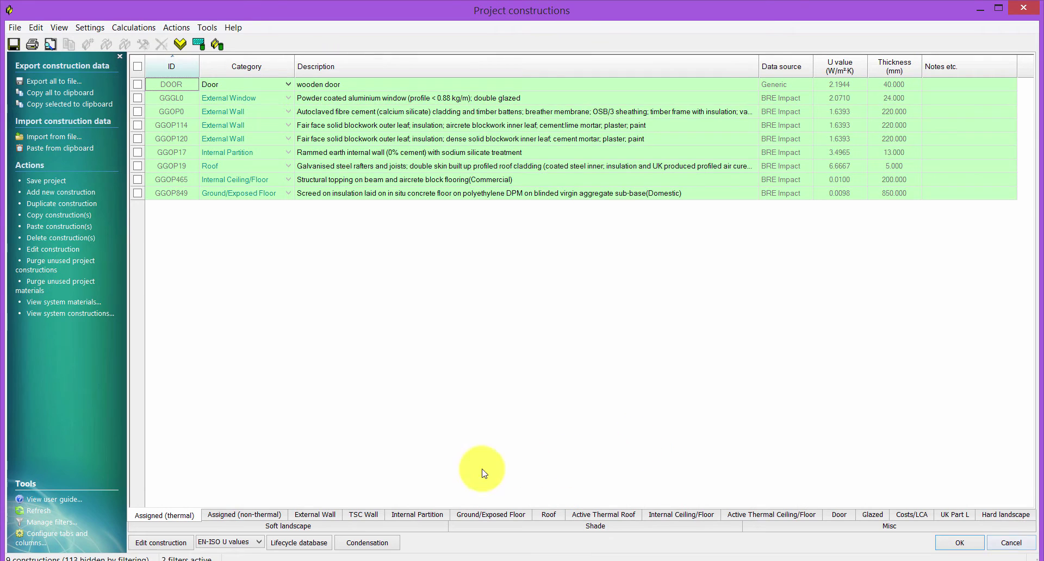
left_click(60, 27)
mouse_move(86, 173)
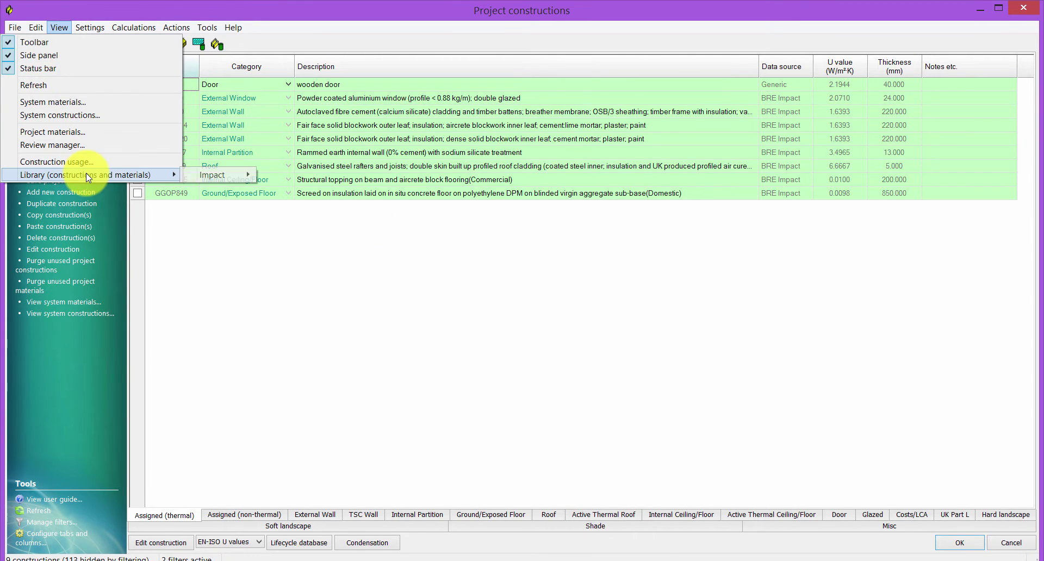
left_click(218, 263)
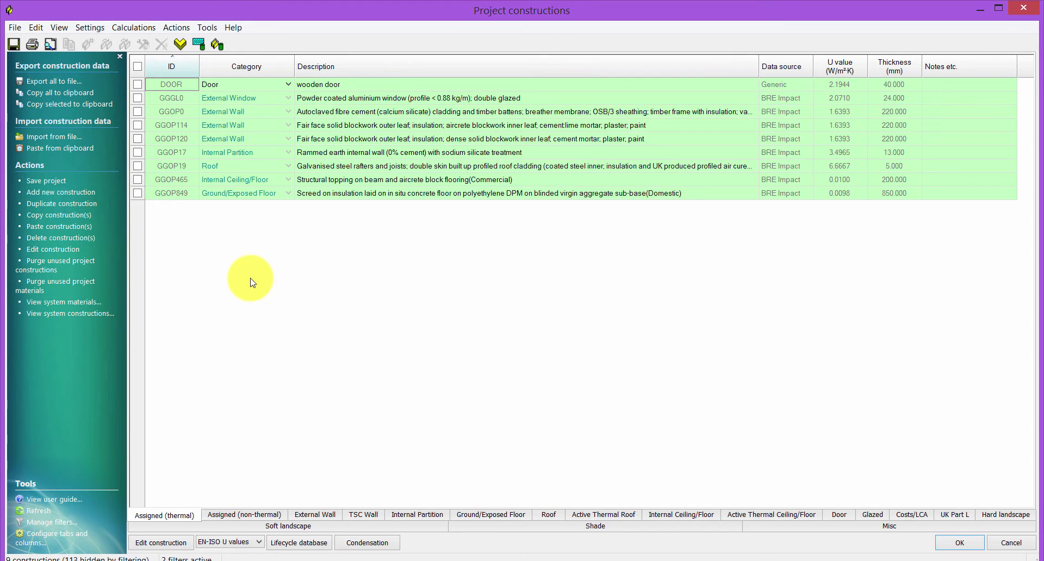
Check the project's external walls for the copied BRE IMPACT constructions, marking and unmarking GGOP02, GGOP03, GGOP15, GGOP167, GGOP176 and GGOP189
left_click(318, 517)
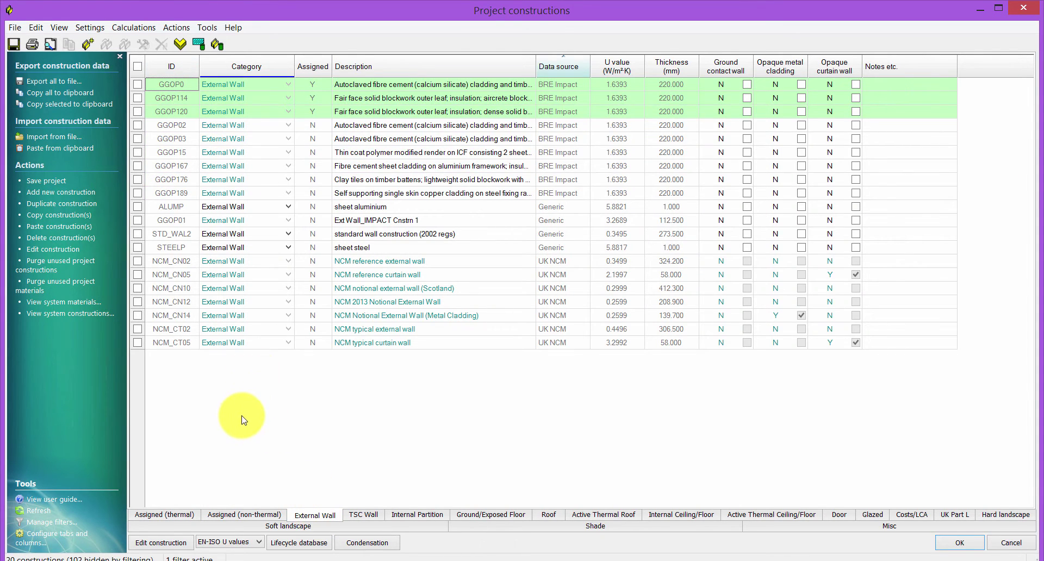
left_click(138, 138)
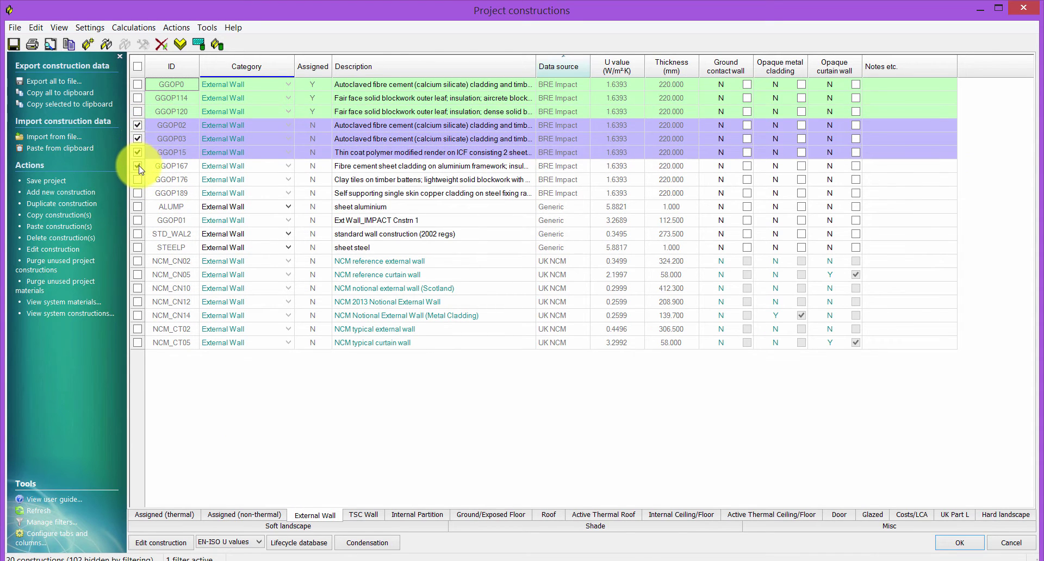
left_click(138, 166)
left_click(138, 180)
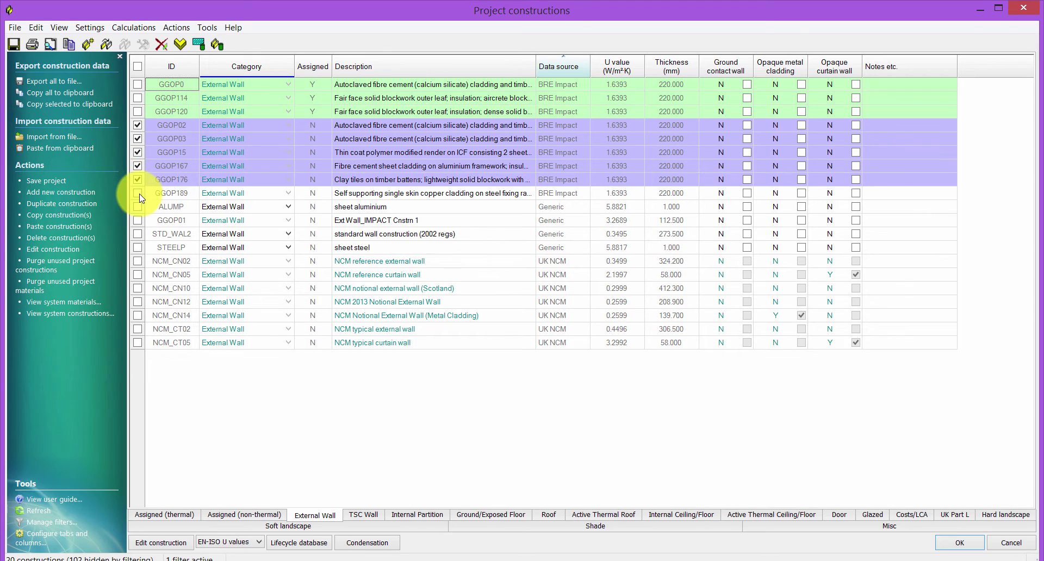
left_click(138, 193)
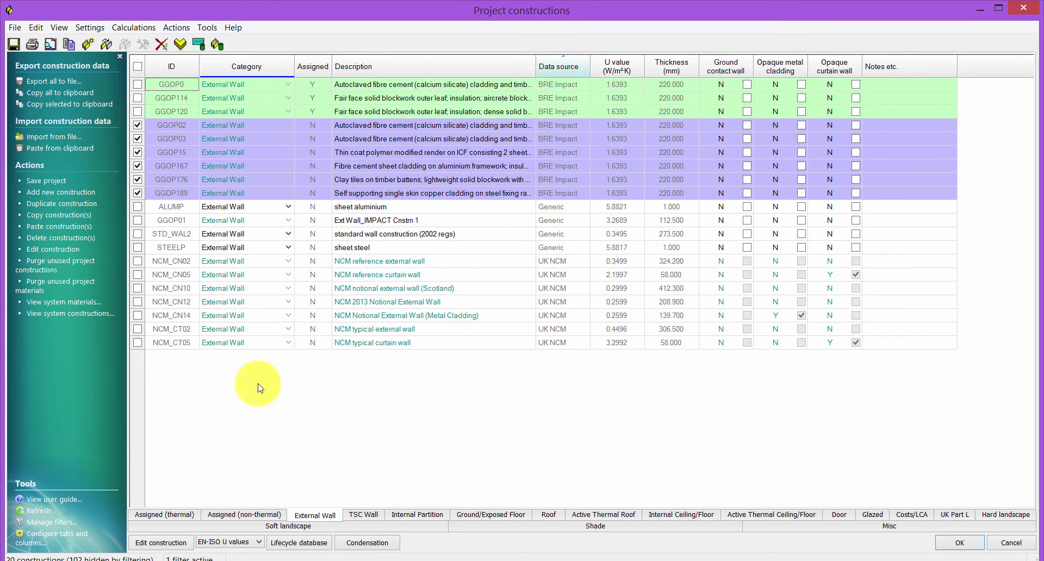
left_click(138, 125)
left_click(138, 138)
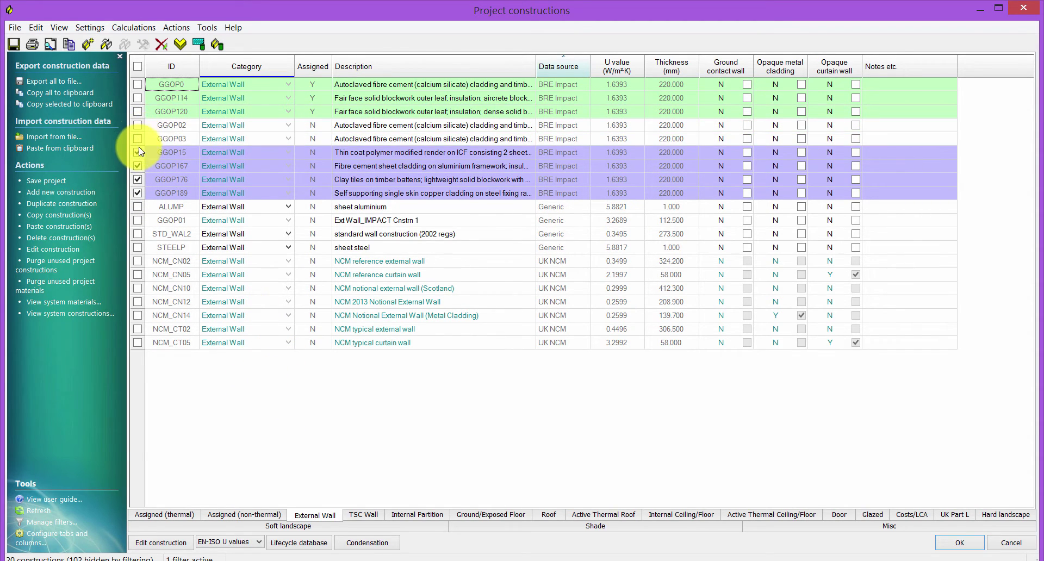
left_click(137, 153)
left_click(137, 166)
left_click(138, 180)
left_click(138, 193)
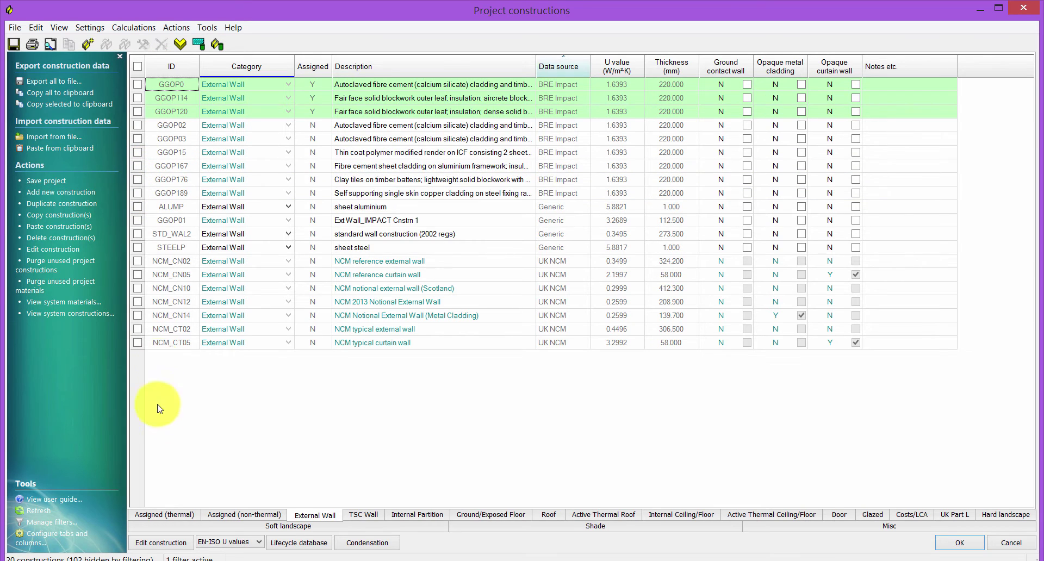
Return to the assigned thermal constructions and look through the available IMPACT construction and material library datasets
left_click(168, 516)
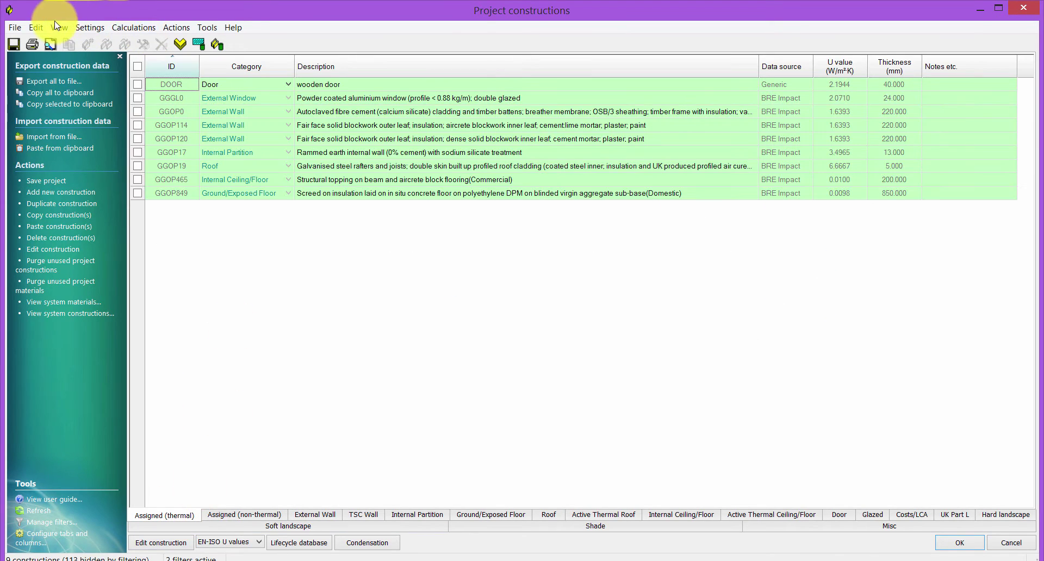
left_click(58, 29)
mouse_move(82, 175)
mouse_move(214, 175)
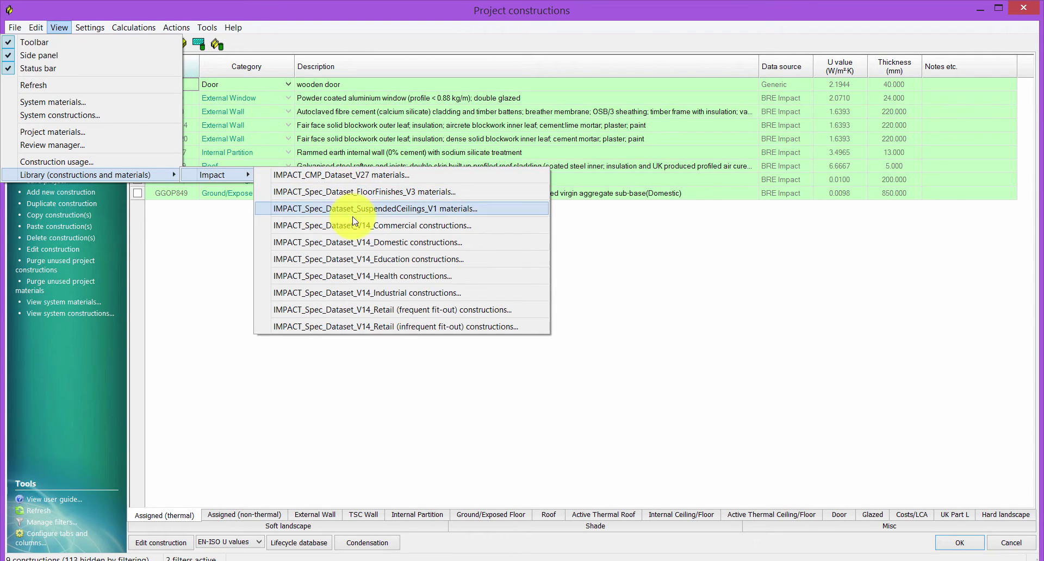
left_click(227, 270)
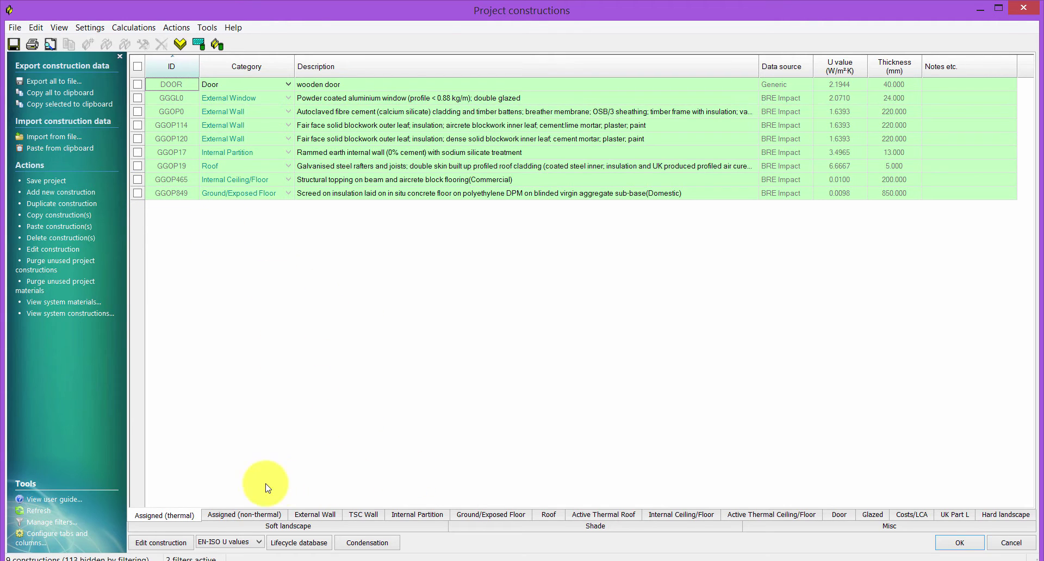
Show the project's external walls again, and close the project constructions while saving the changes
left_click(310, 515)
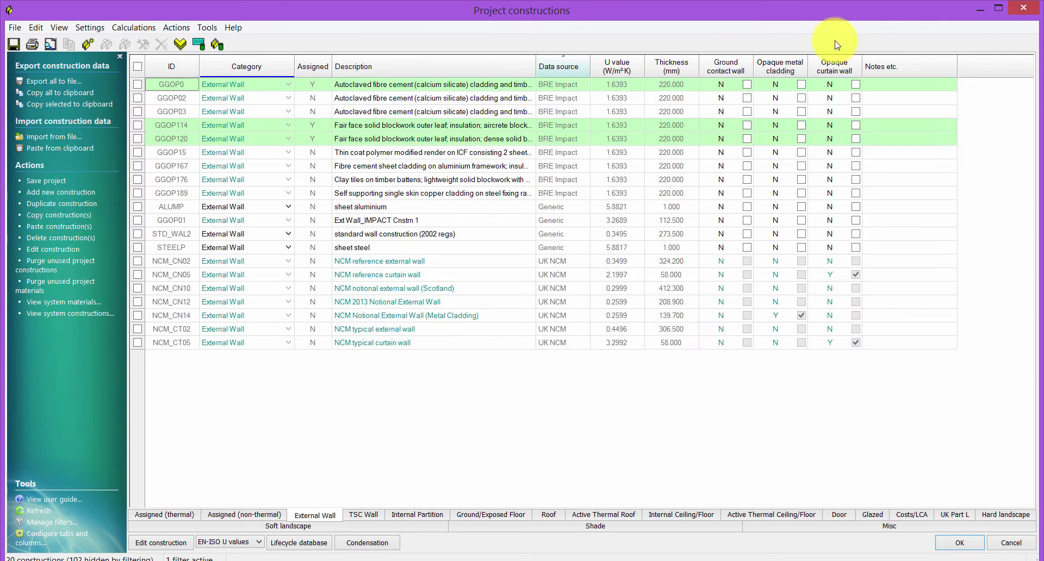
left_click(1022, 7)
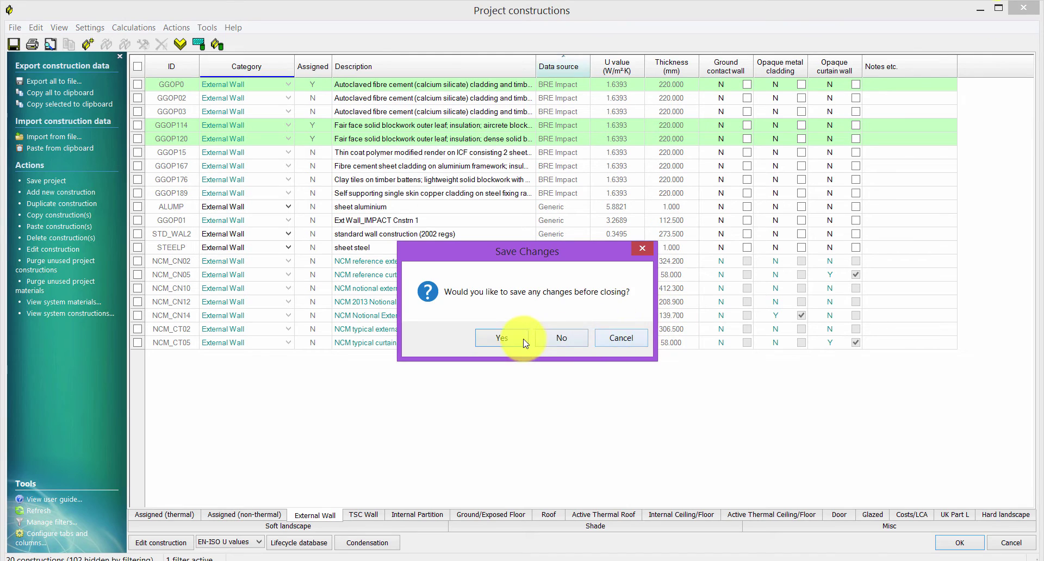
left_click(508, 351)
Select all rooms of the building in the axonometric model view
scroll(479, 192, "down", 4)
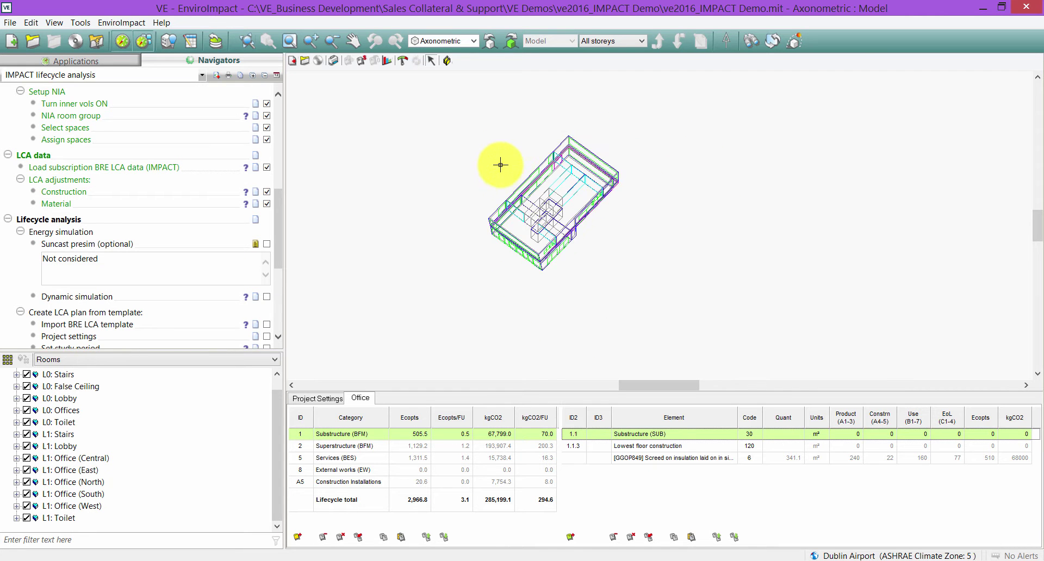
left_click_drag(459, 114, 636, 283)
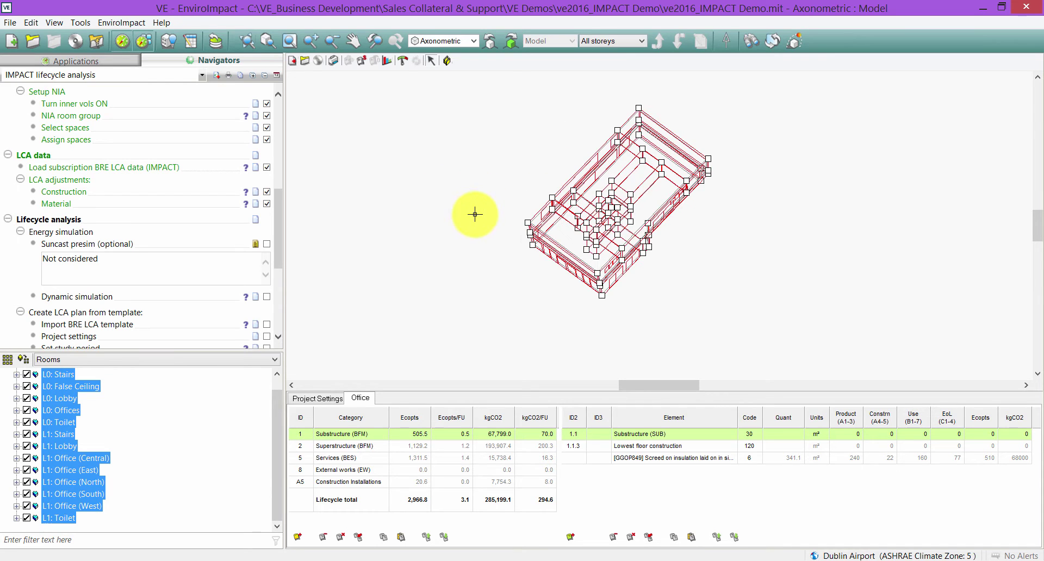
middle_click_drag(507, 194, 488, 210)
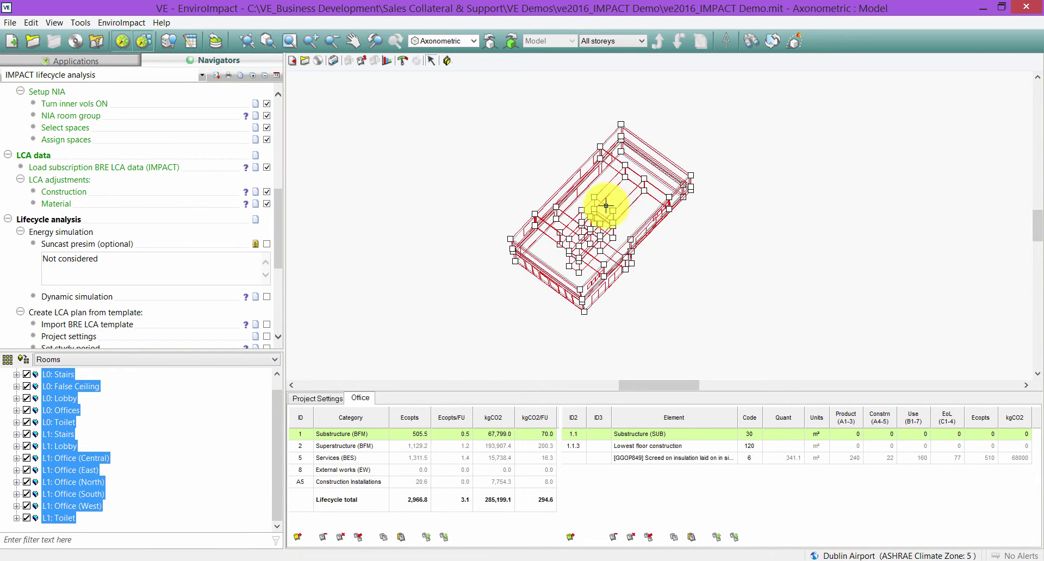
Switch to the Apache thermal application and open Assign constructions for the selected rooms
left_click(108, 66)
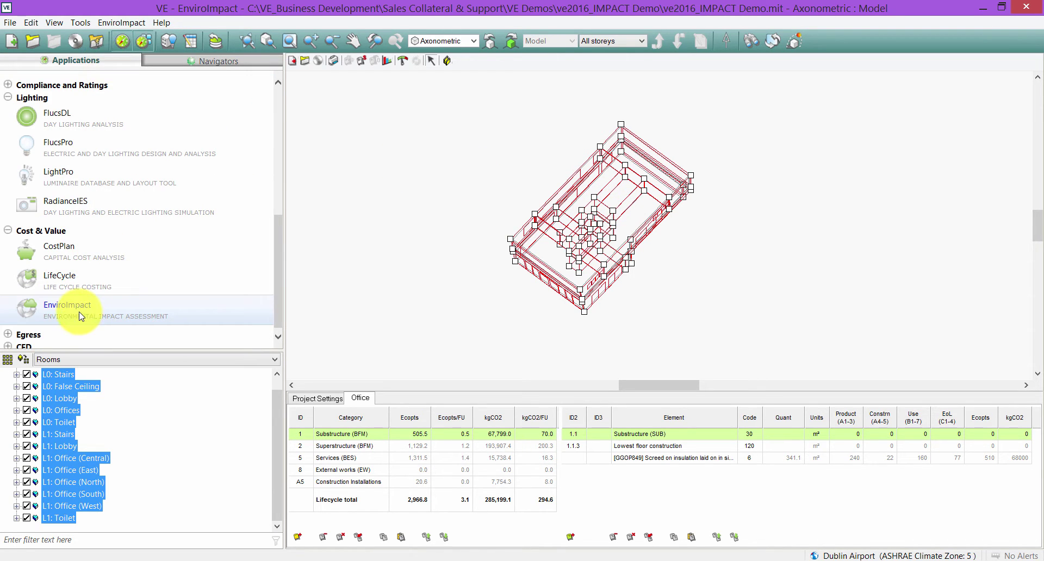
left_click_drag(274, 267, 274, 169)
left_click(126, 156)
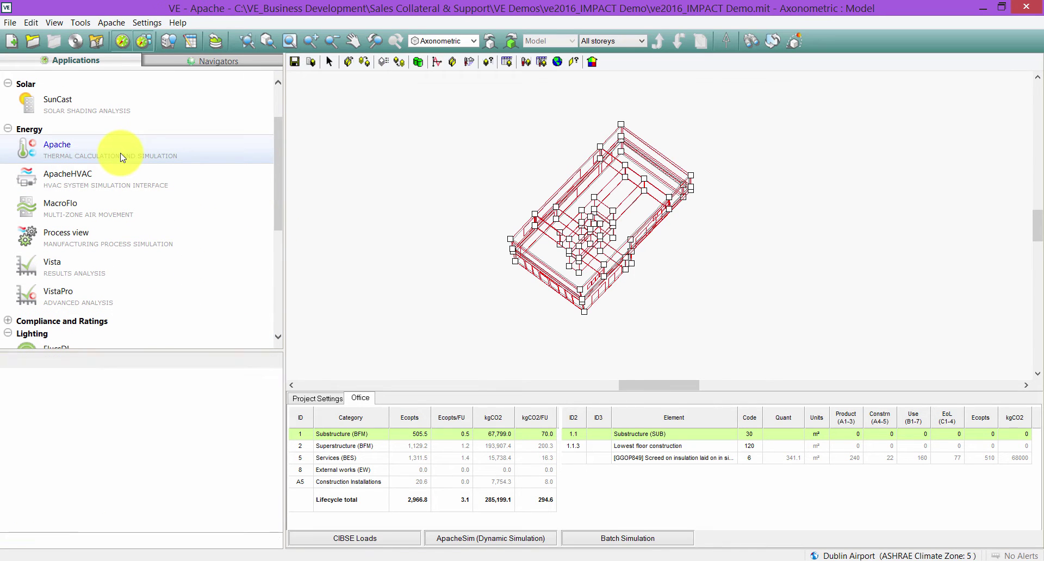
scroll(522, 158, "down", 3)
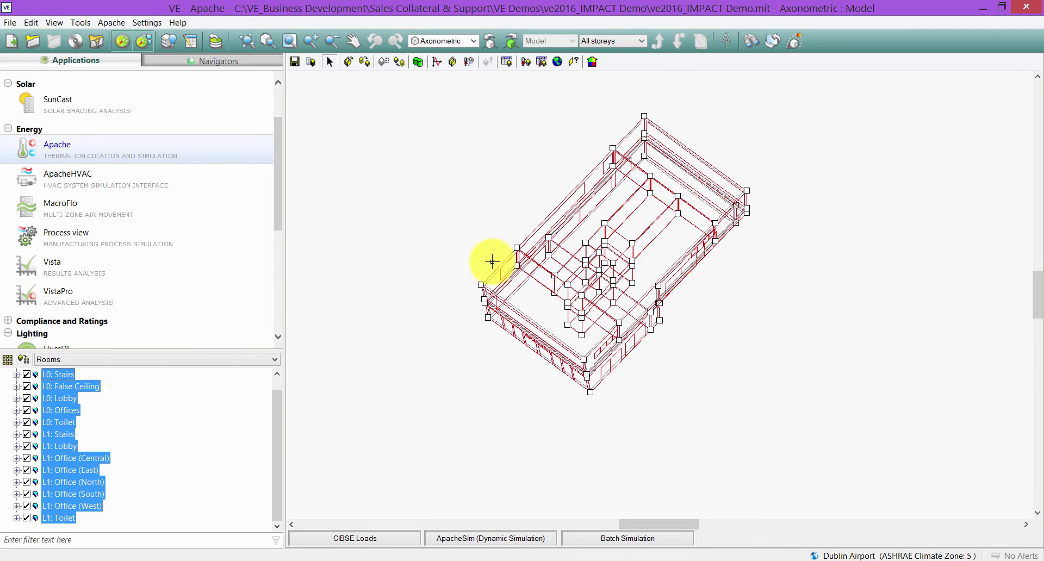
left_click(348, 62)
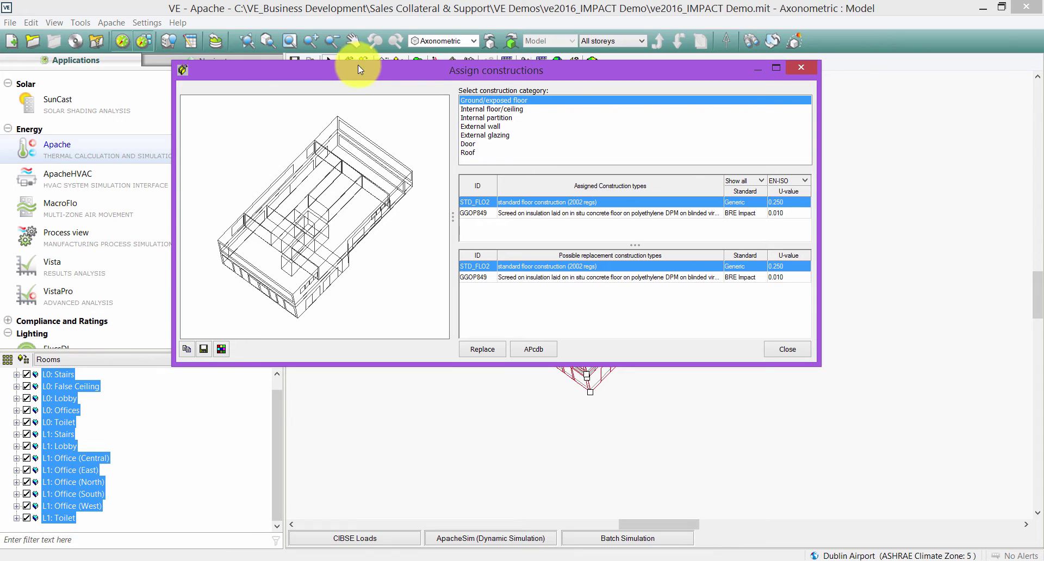
Review the assigned and possible replacement constructions for each category, from internal floor/ceiling to roof
left_click_drag(361, 67, 282, 81)
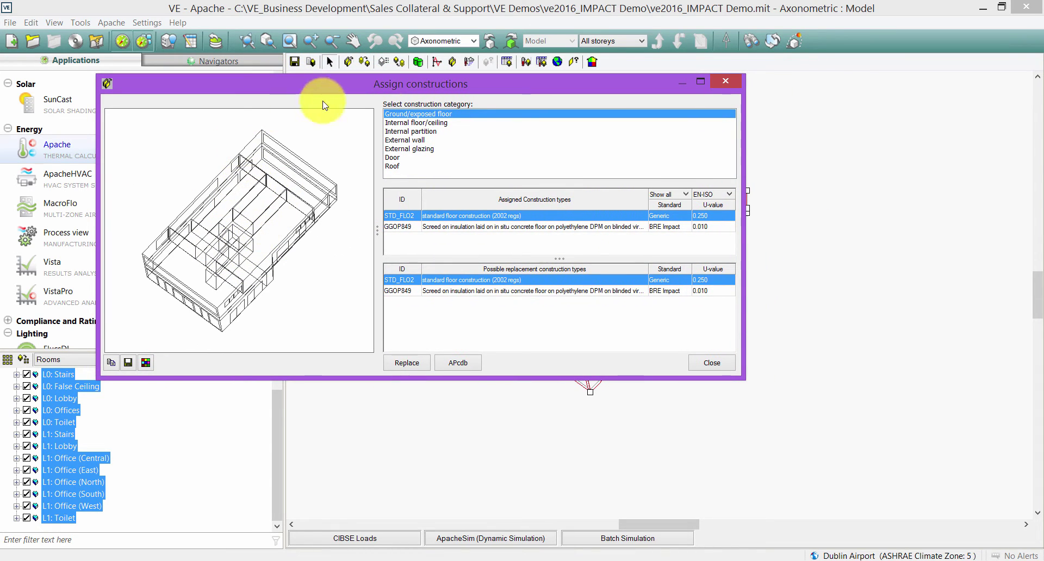
left_click(417, 122)
left_click(417, 131)
left_click(418, 140)
left_click(420, 149)
left_click(415, 157)
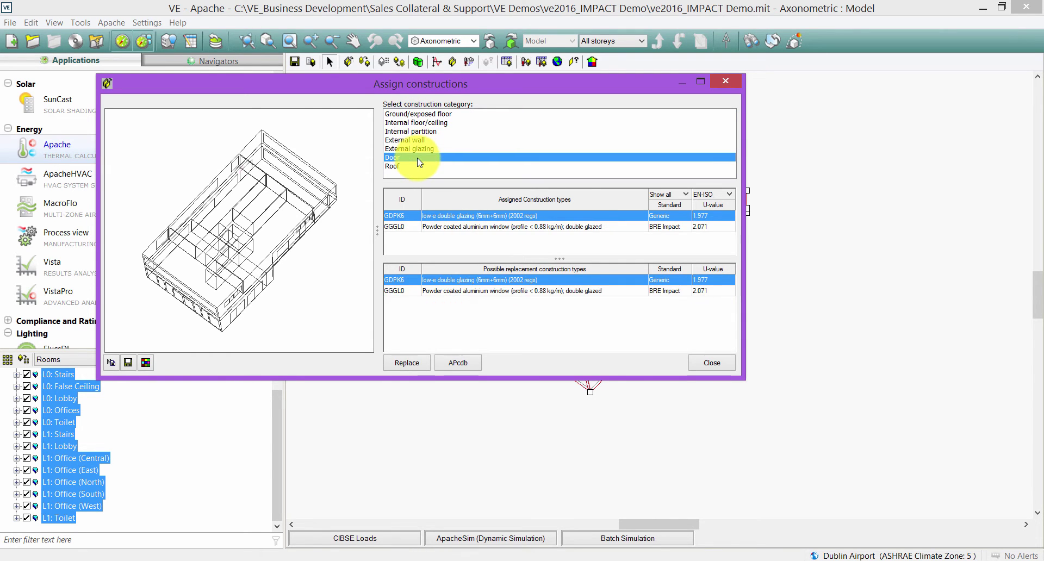
left_click(411, 166)
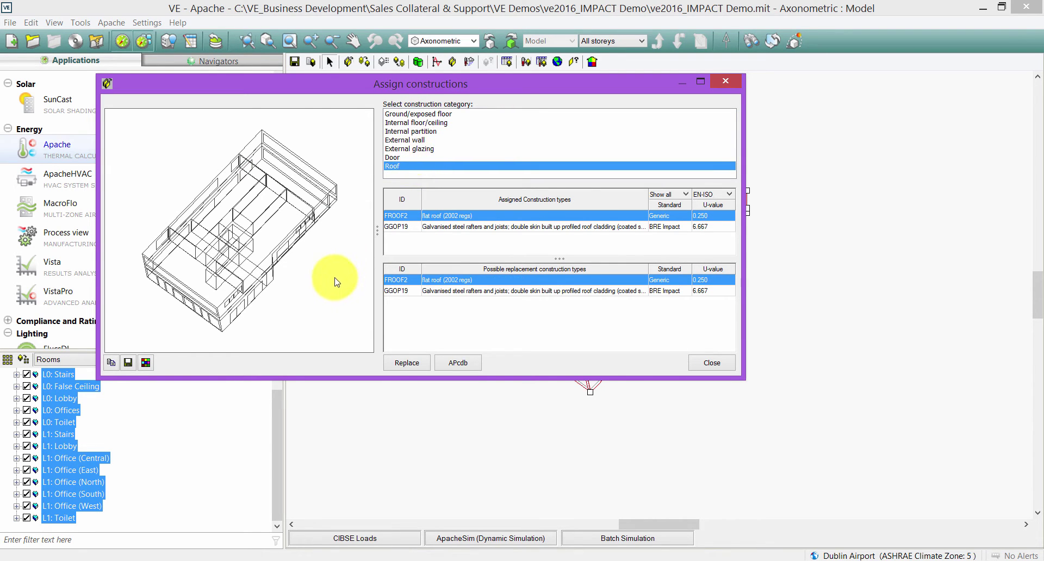
Select the assigned external wall construction GGOP0 to highlight its walls in the model preview
left_click(417, 140)
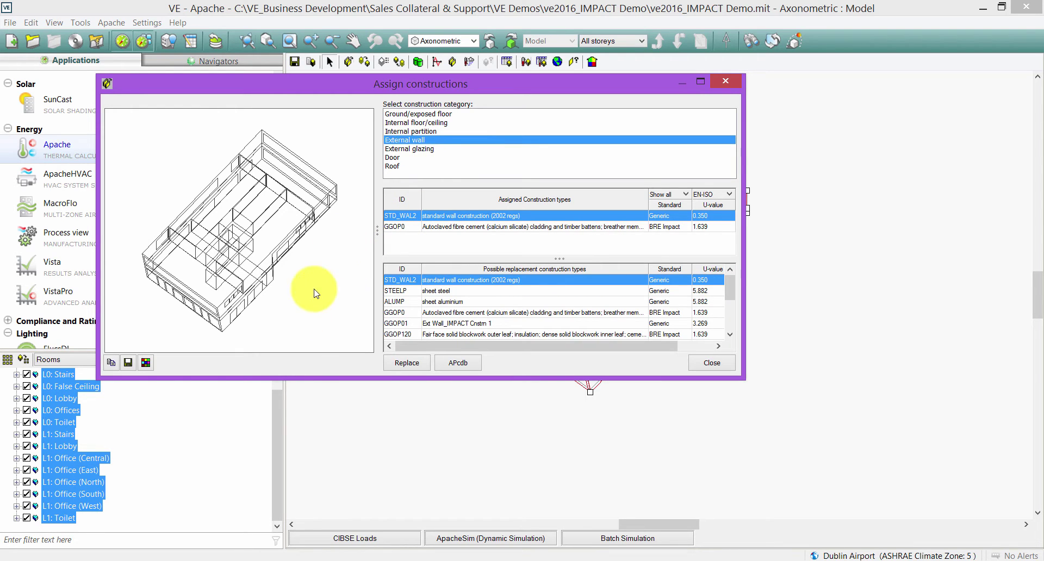
left_click(409, 227)
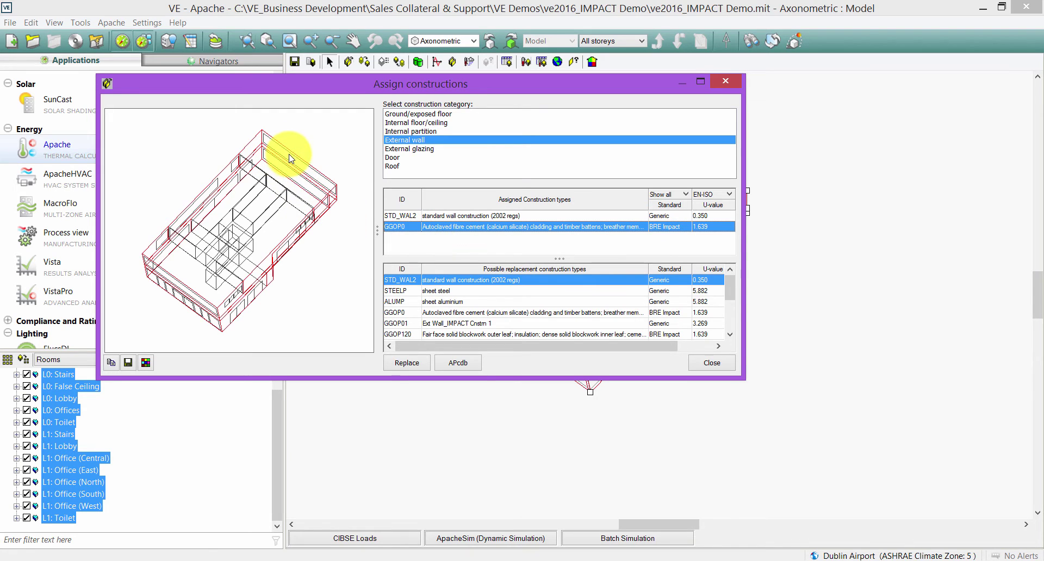
Replace the assigned external wall construction GGOP0 with GGOP120, the fair face solid blockwork wall with dense solid blockwork inner leaf
left_click_drag(377, 228, 406, 228)
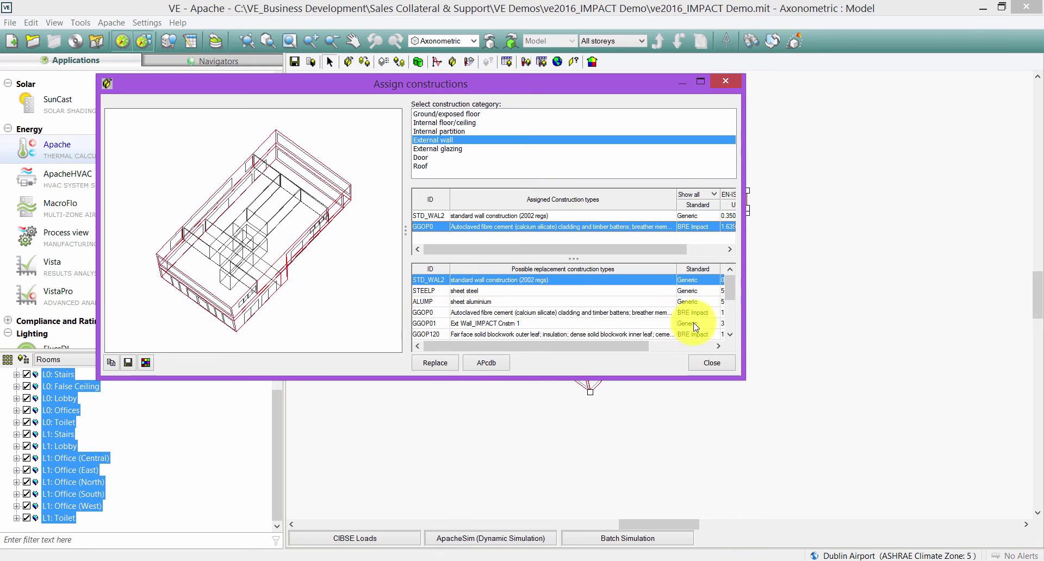
left_click(730, 335)
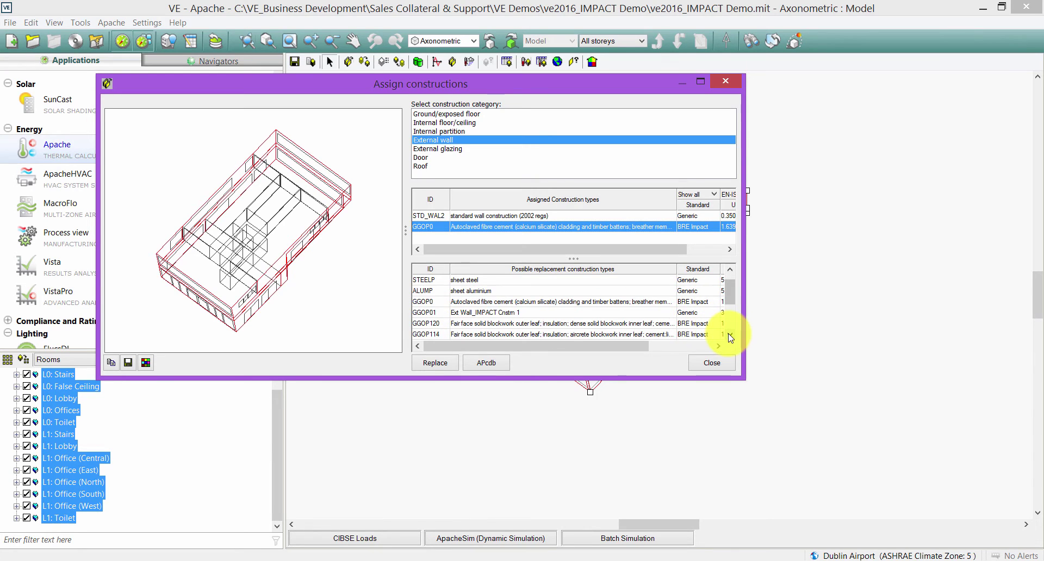
left_click(429, 324)
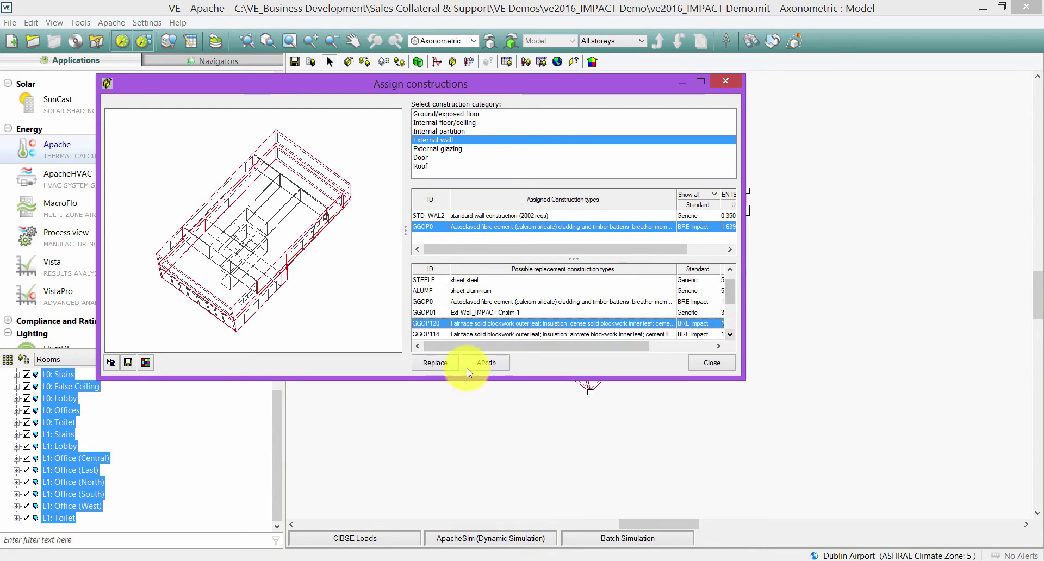
left_click(440, 368)
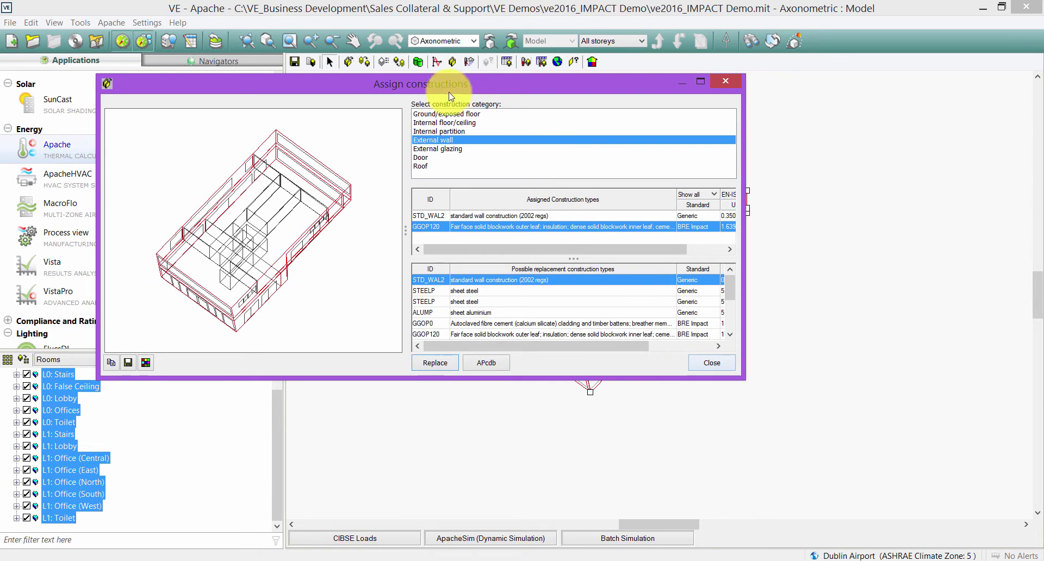
Check the assigned constructions in every category from ground/exposed floor to roof and close Assign constructions
left_click(433, 114)
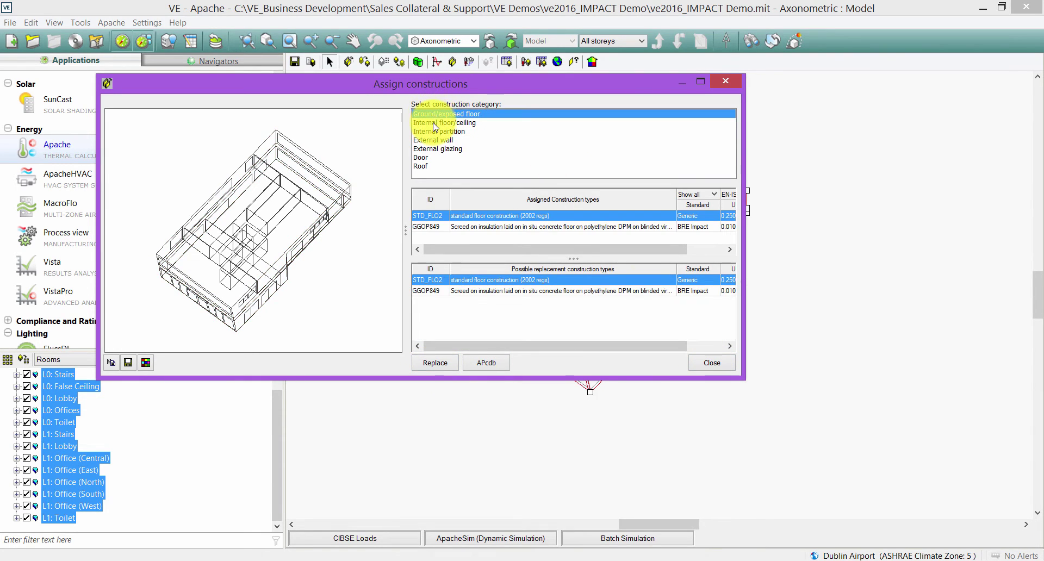
left_click(435, 123)
left_click(436, 131)
left_click(438, 140)
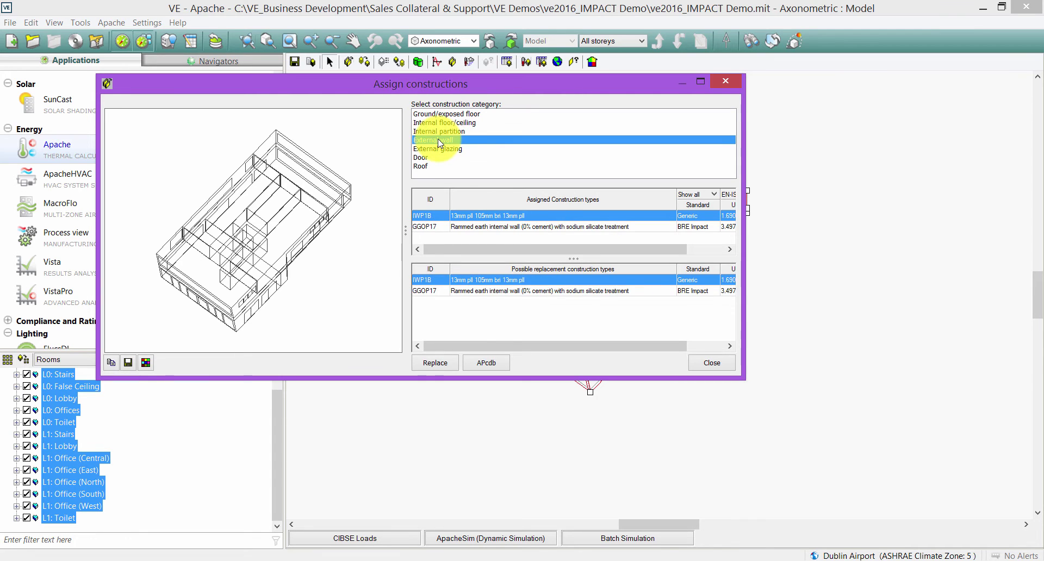
left_click(440, 150)
left_click(441, 158)
left_click(436, 167)
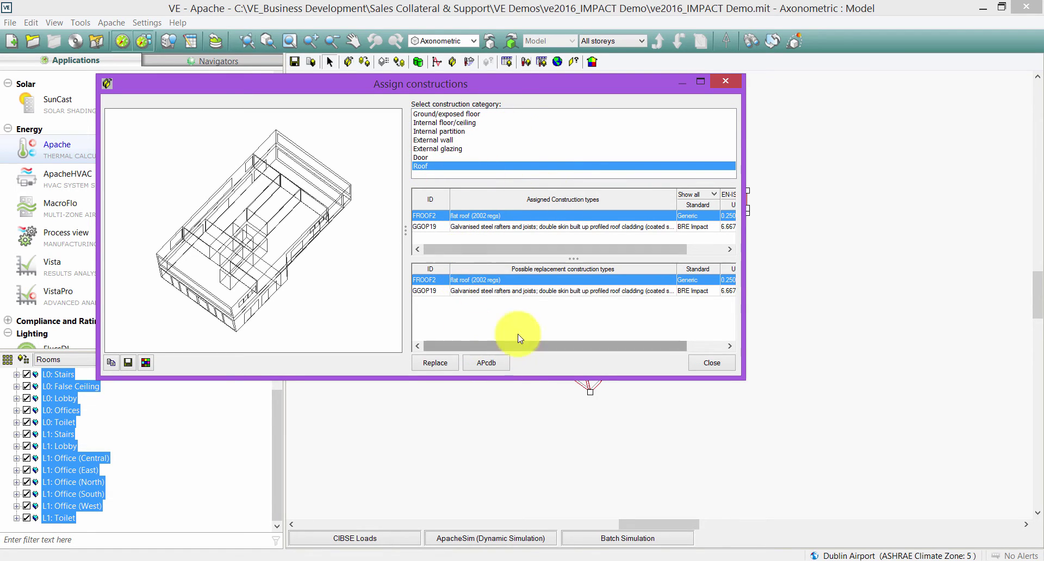
left_click(711, 363)
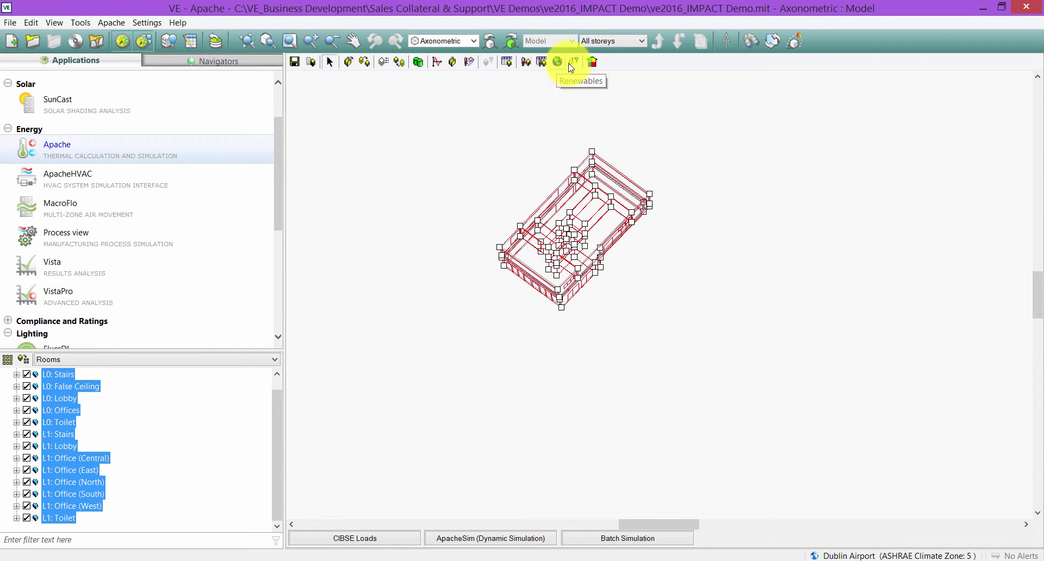
Visualise the model's input data in Model Viewer II using the Constructions category and the Construction variable
left_click(592, 61)
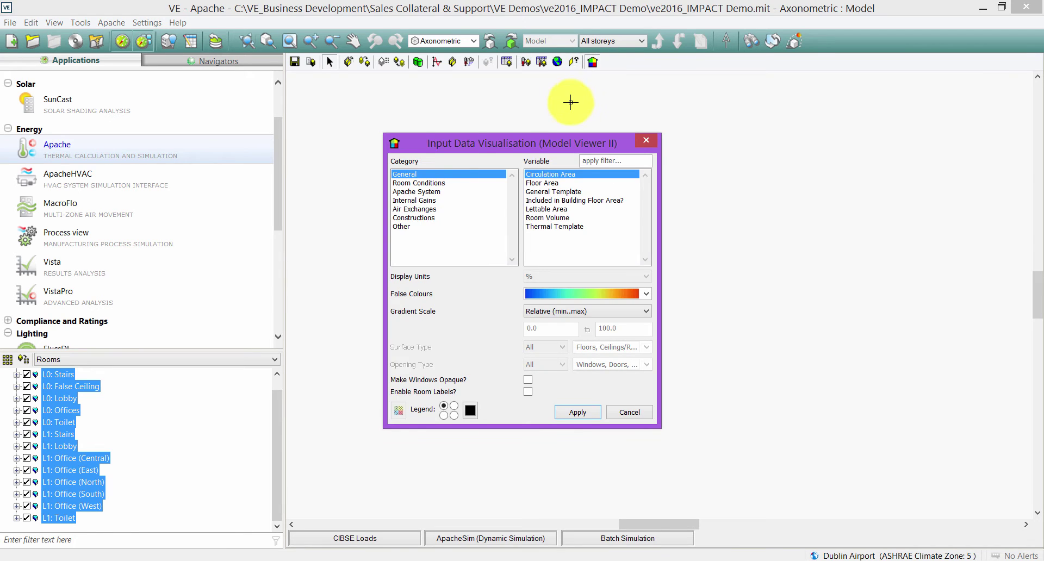
left_click(421, 219)
left_click_drag(643, 208, 634, 173)
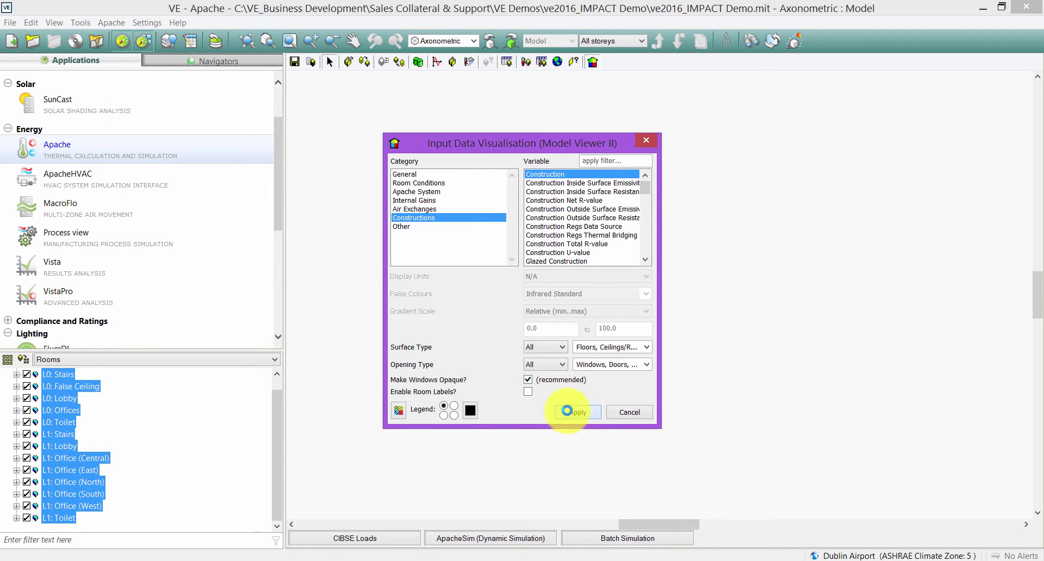
left_click(567, 411)
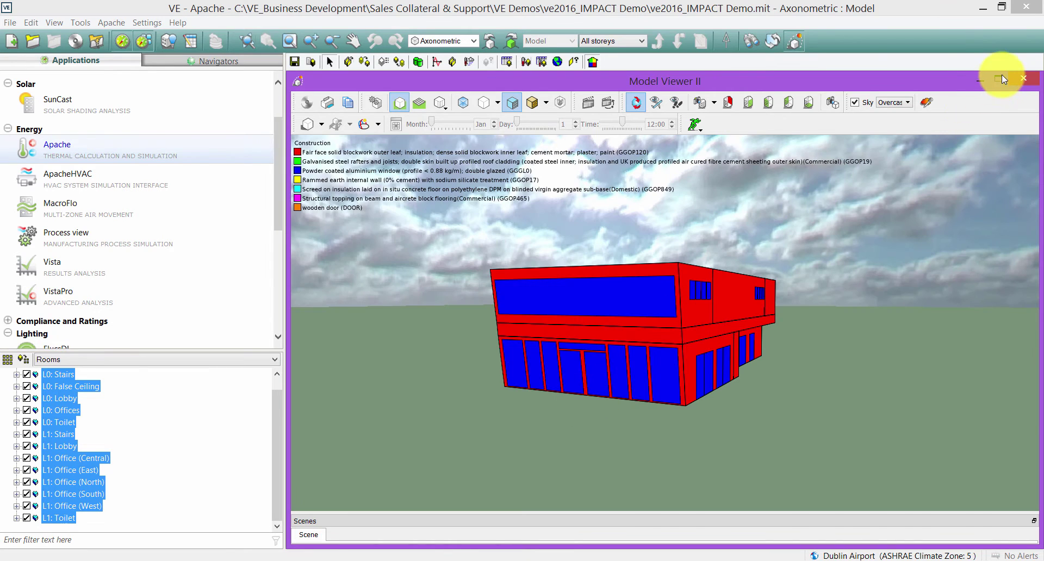
Examine the colour-coded constructions from several sides of the building in the maximised Model Viewer II, and close the visualisation
left_click(1004, 76)
left_click_drag(349, 181, 239, 291)
left_click_drag(473, 302, 454, 380)
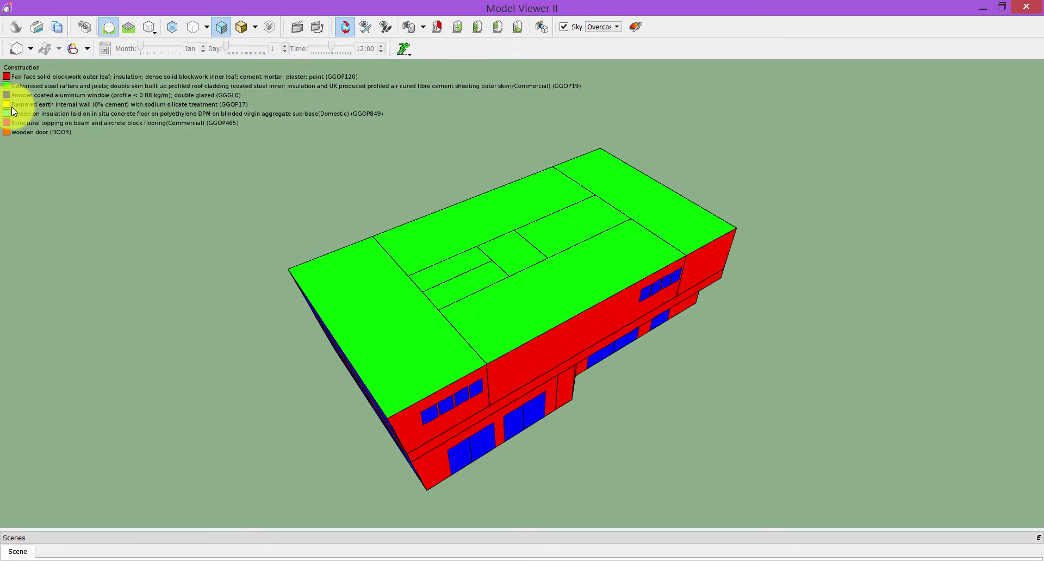
left_click_drag(418, 297, 643, 205)
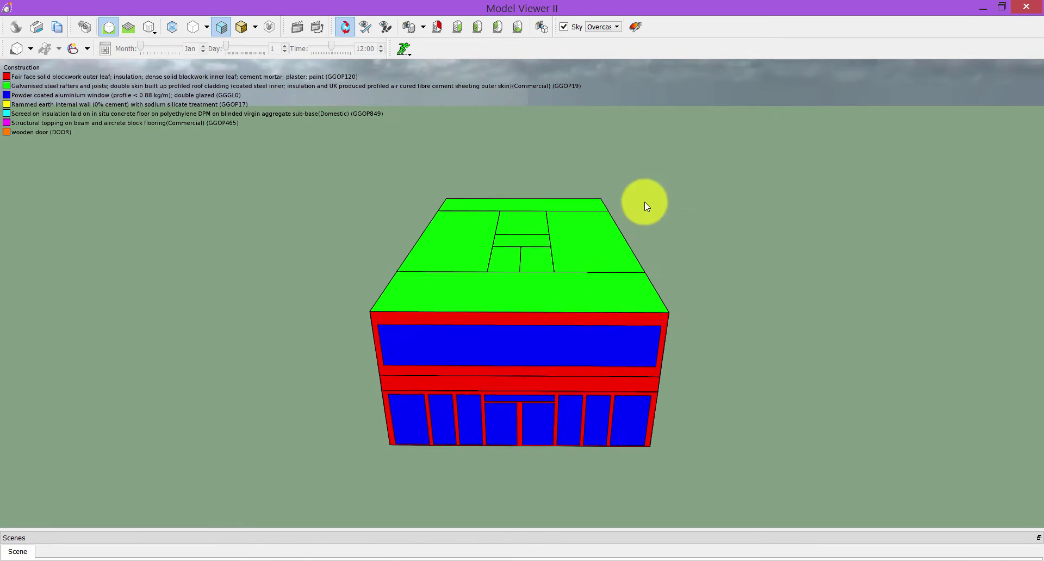
left_click_drag(285, 249, 546, 318)
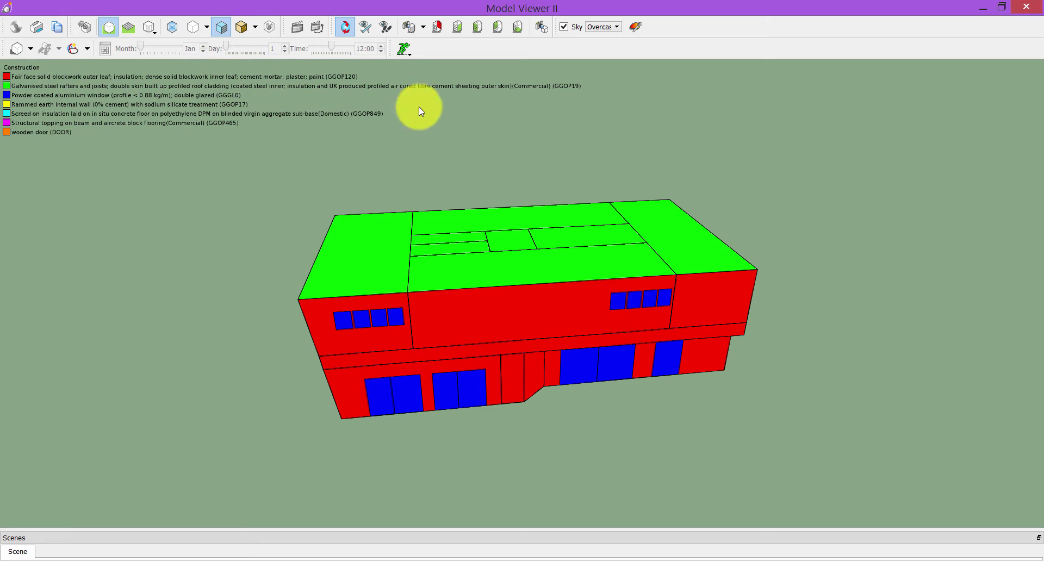
left_click(1026, 7)
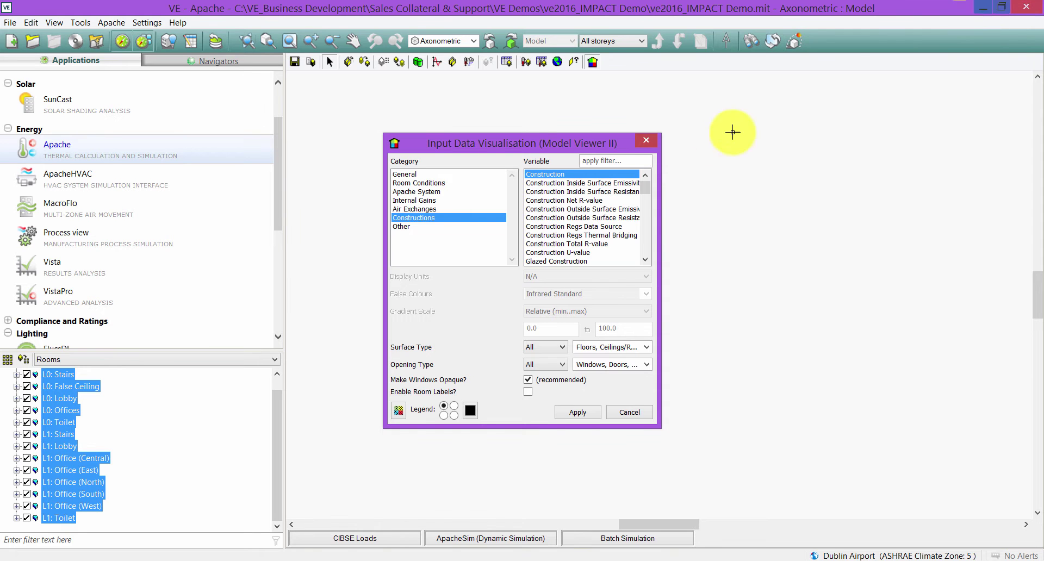
left_click(646, 141)
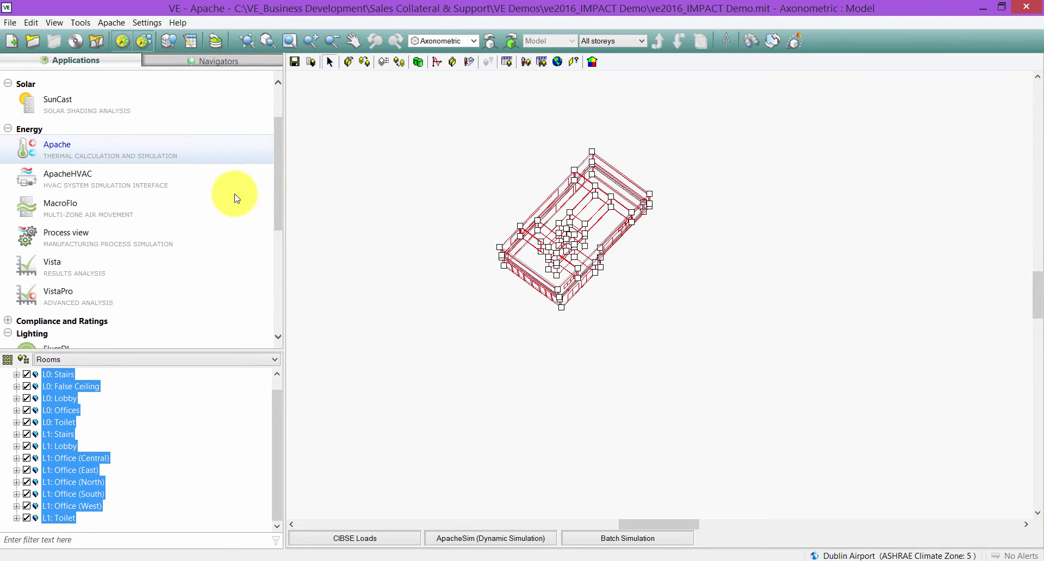
Switch to the EnviroImpact environmental impact assessment application and clear the room selection in the axonometric model
left_click_drag(279, 158, 277, 260)
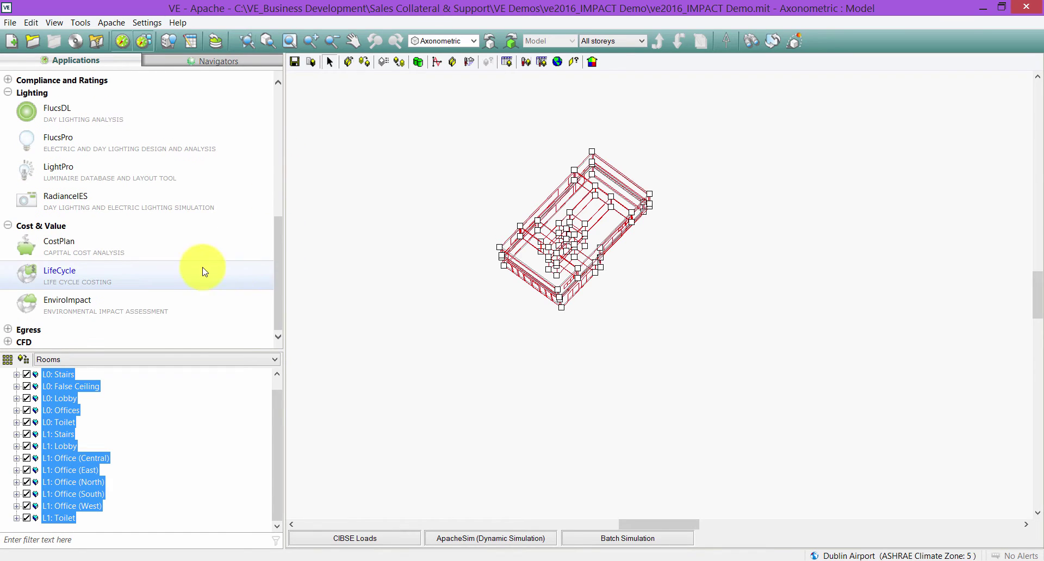
left_click(181, 308)
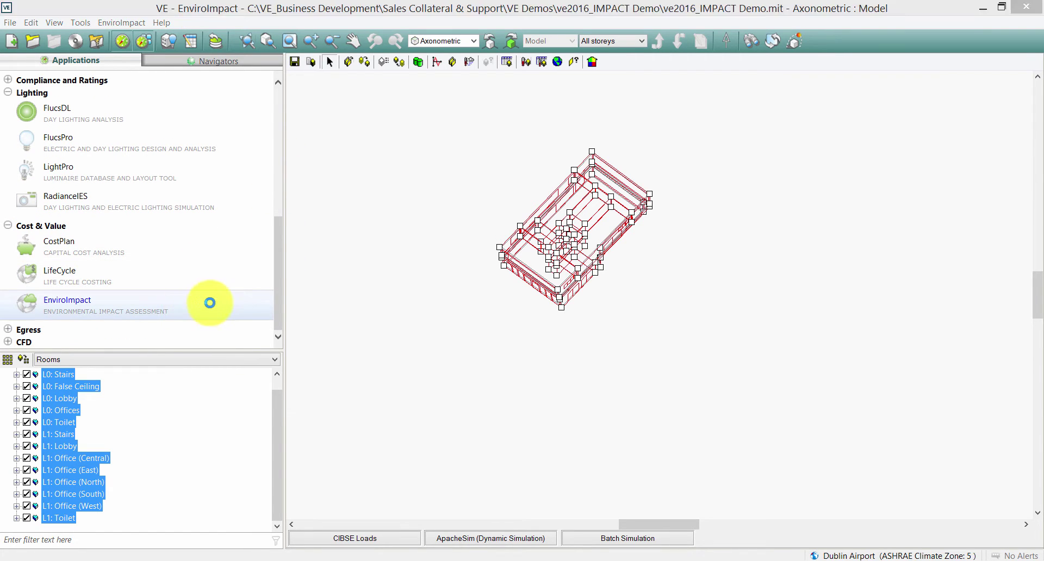
scroll(458, 177, "down", 3)
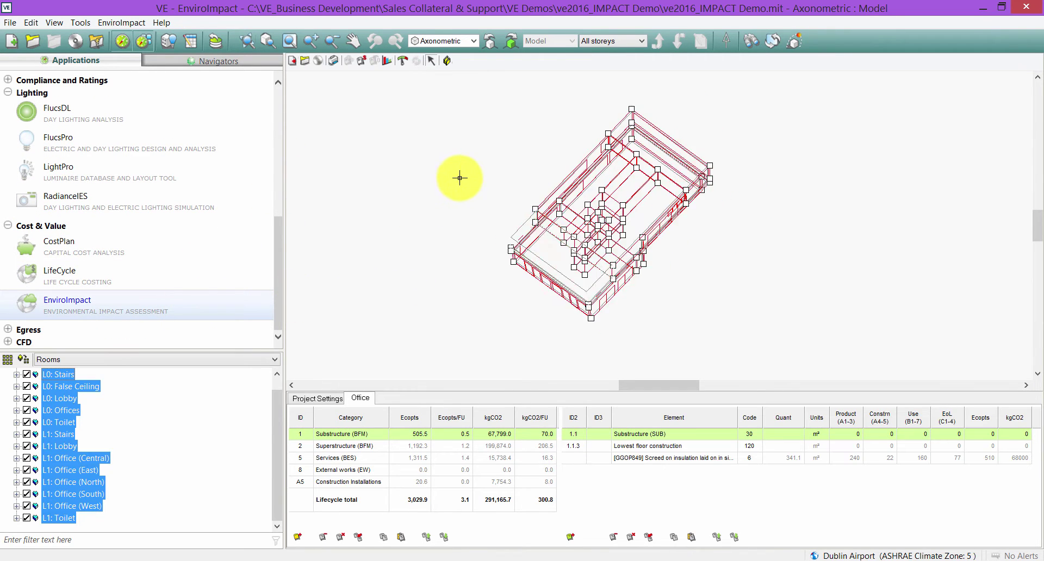
scroll(482, 223, "down", 1)
middle_click_drag(486, 223, 508, 265)
left_click(511, 201)
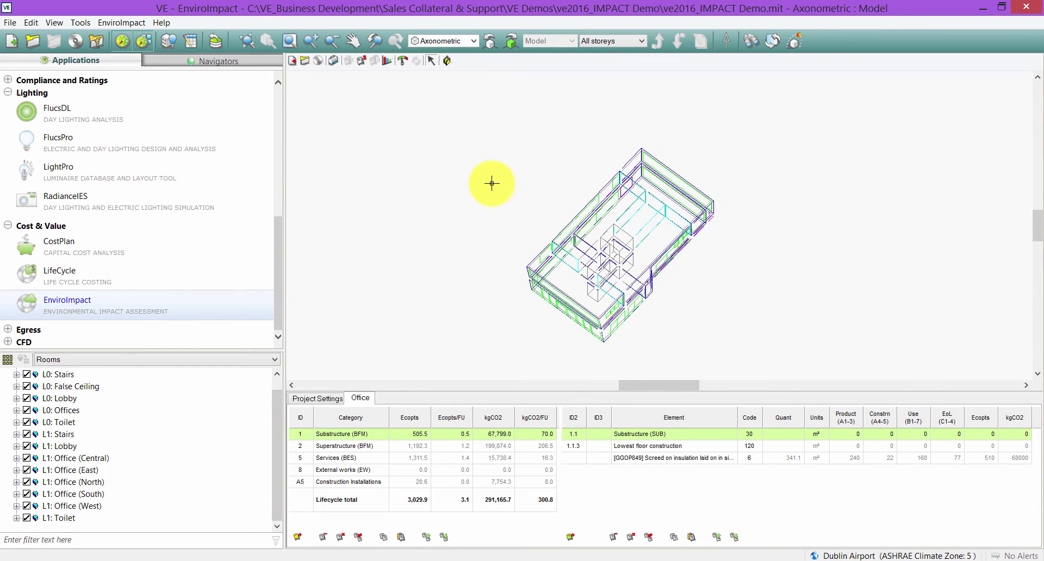
scroll(491, 183, "down", 1)
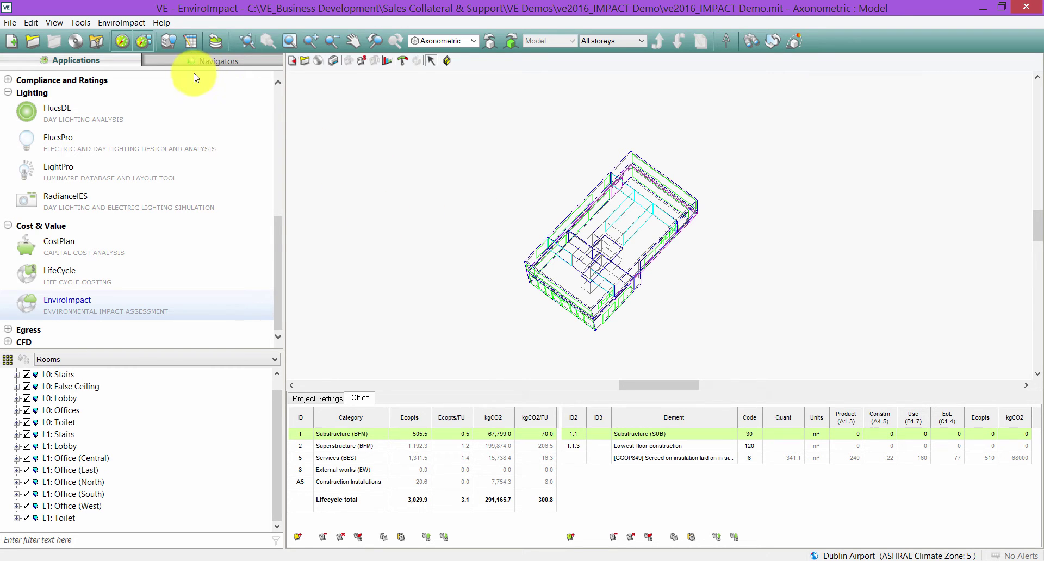
left_click(57, 23)
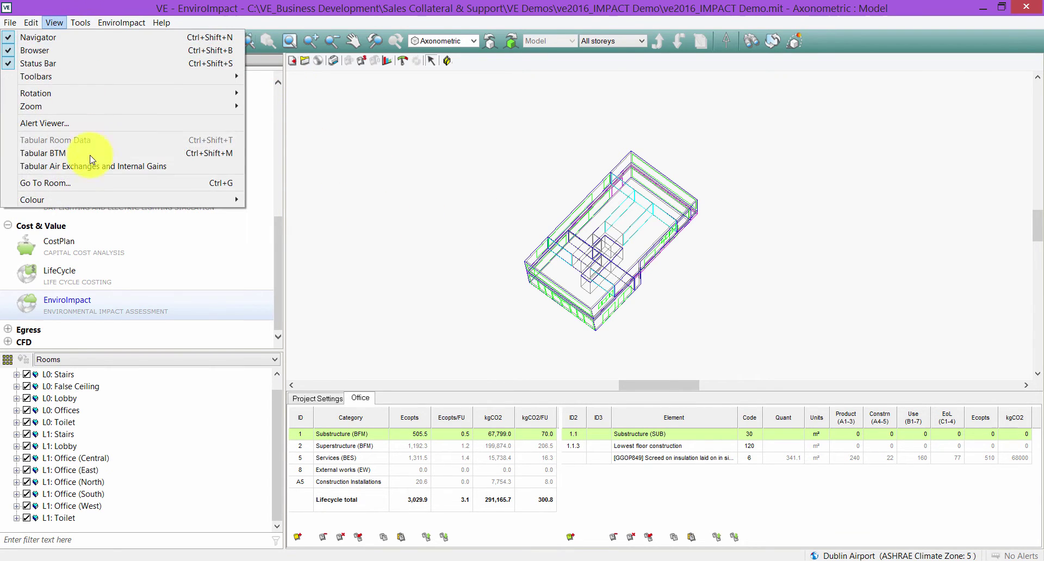
left_click(81, 23)
left_click(57, 23)
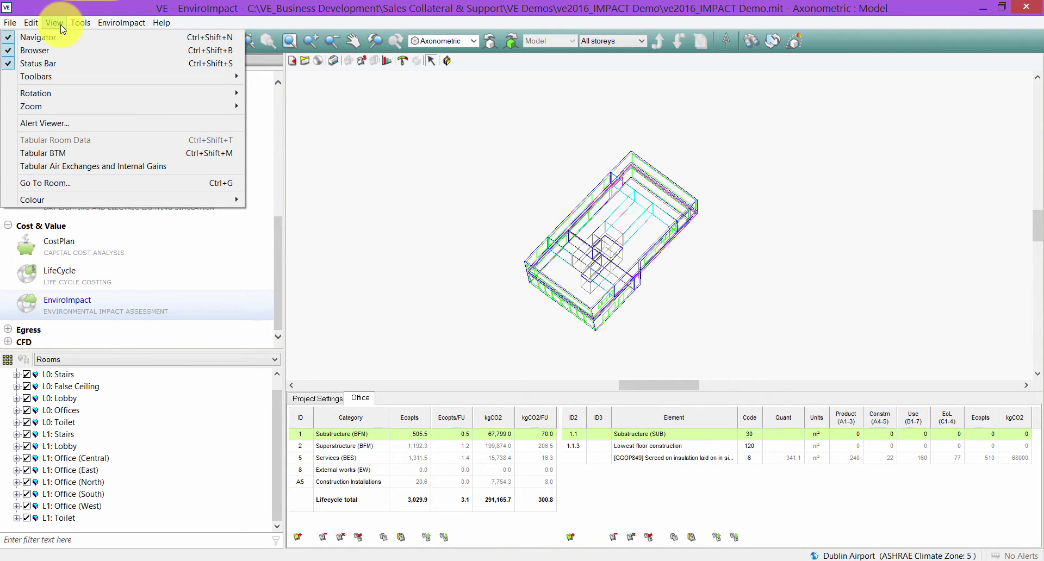
left_click(460, 186)
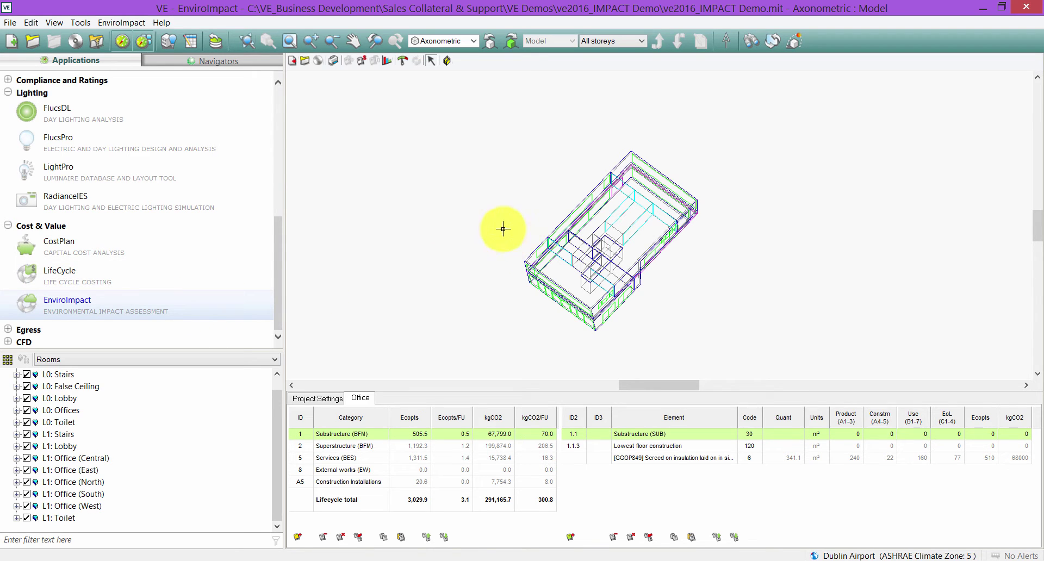
left_click(86, 23)
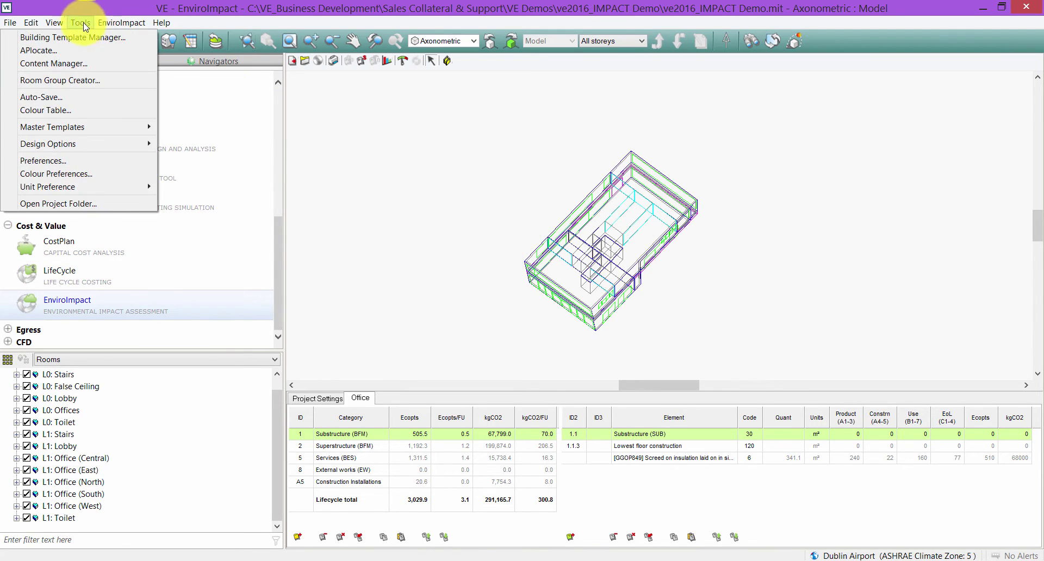
left_click(446, 63)
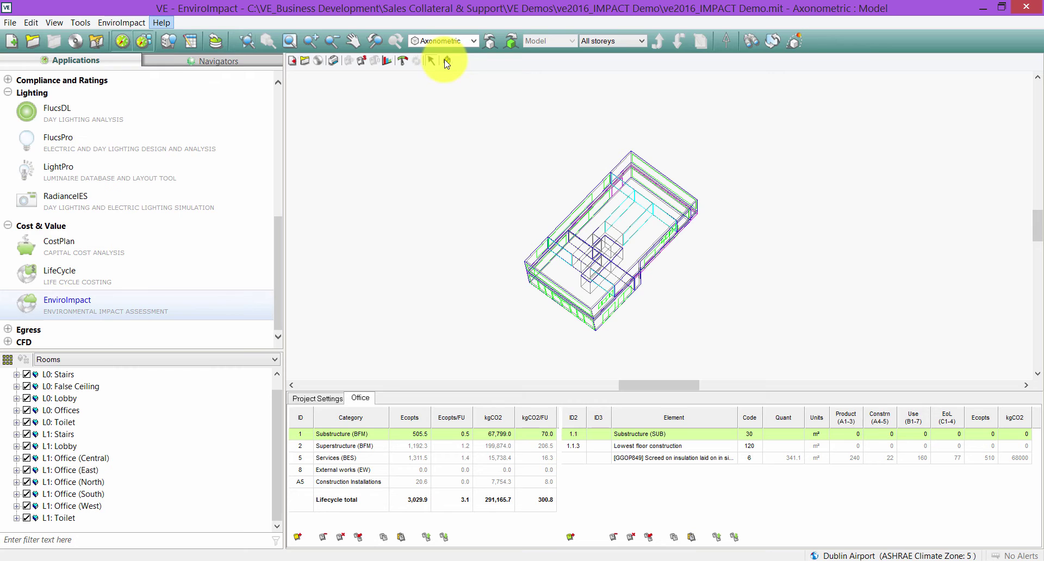
Open the IMPACT_CMP_Dataset_V27 materials library from Project constructions and widen its window to show more material properties
left_click(450, 62)
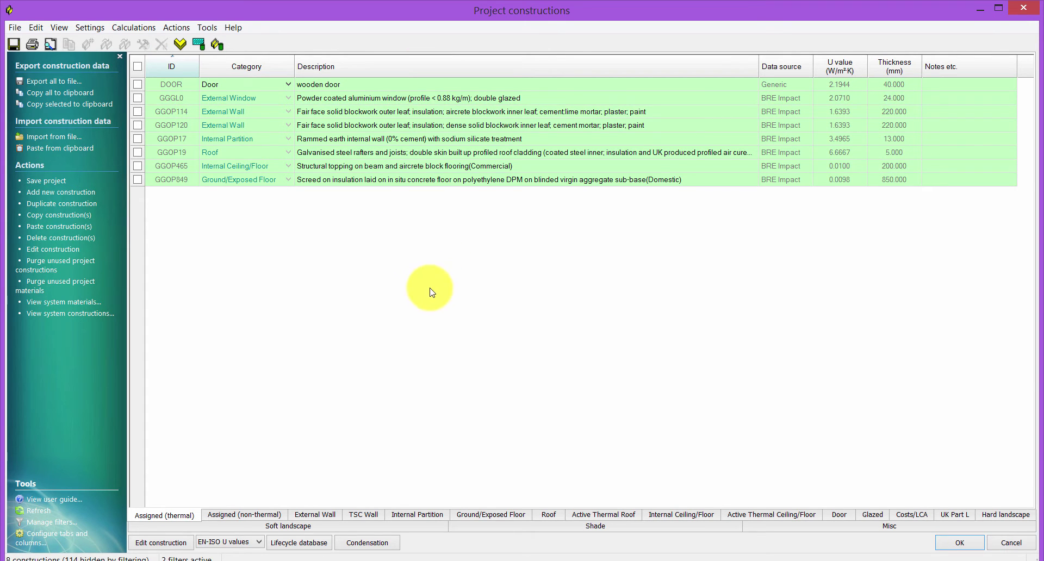
left_click(59, 27)
mouse_move(89, 175)
mouse_move(223, 175)
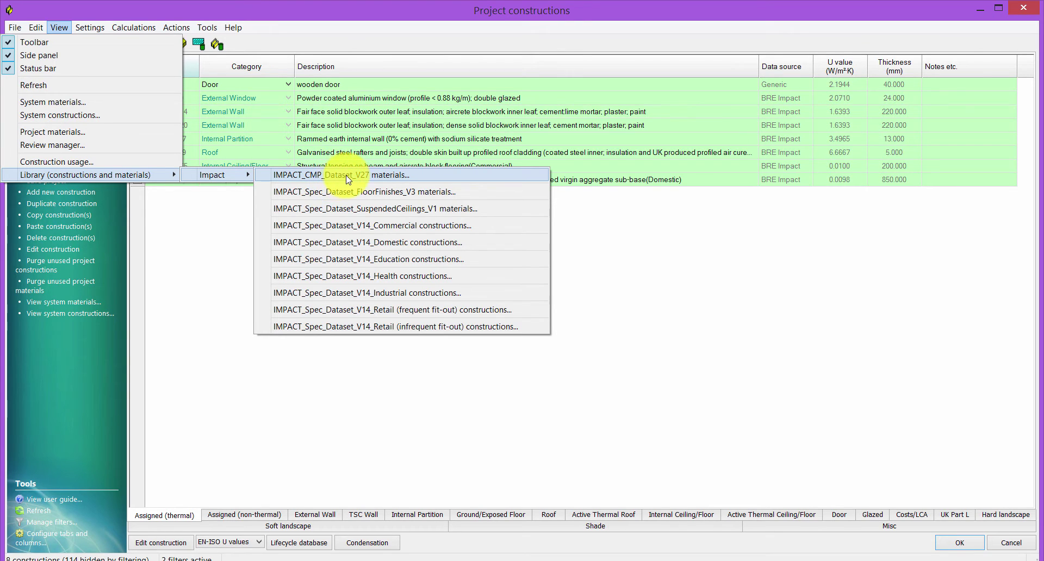
left_click(347, 176)
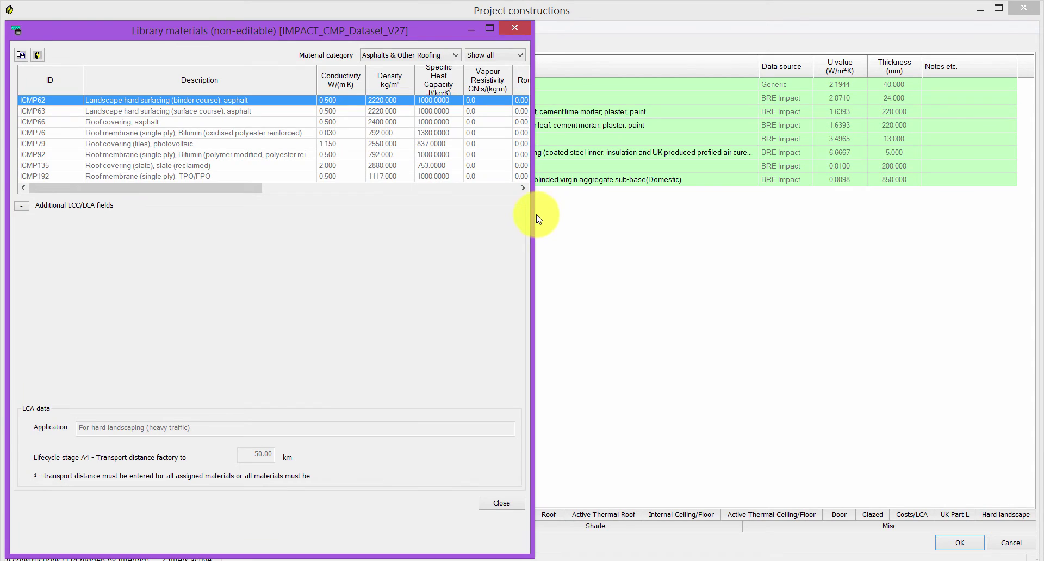
left_click_drag(534, 214, 792, 217)
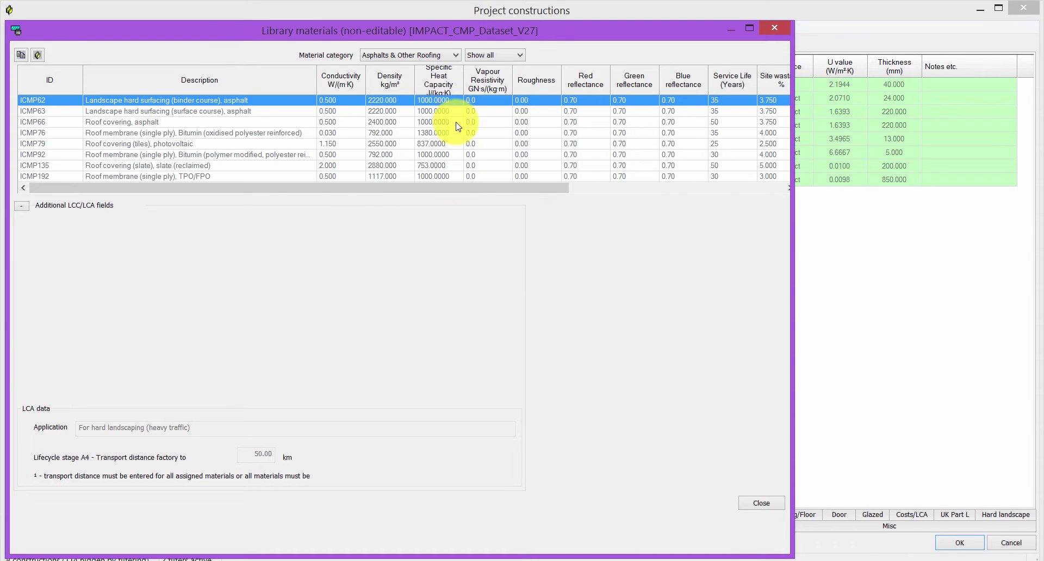
Choose the Asphalts & Other Roofing material category and select ICMP63, Landscape hard surfacing (surface course), asphalt
left_click(419, 55)
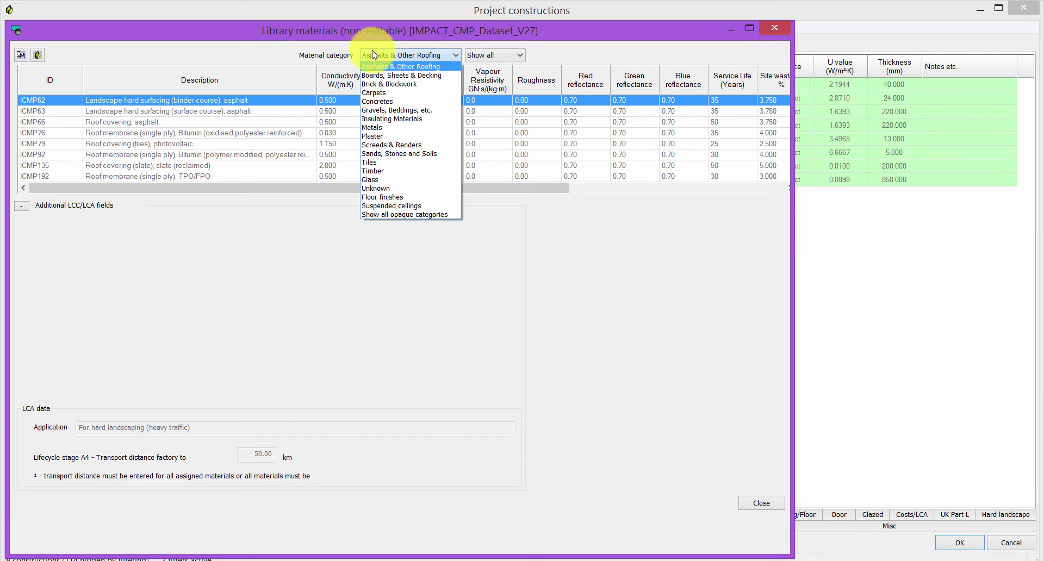
left_click(303, 48)
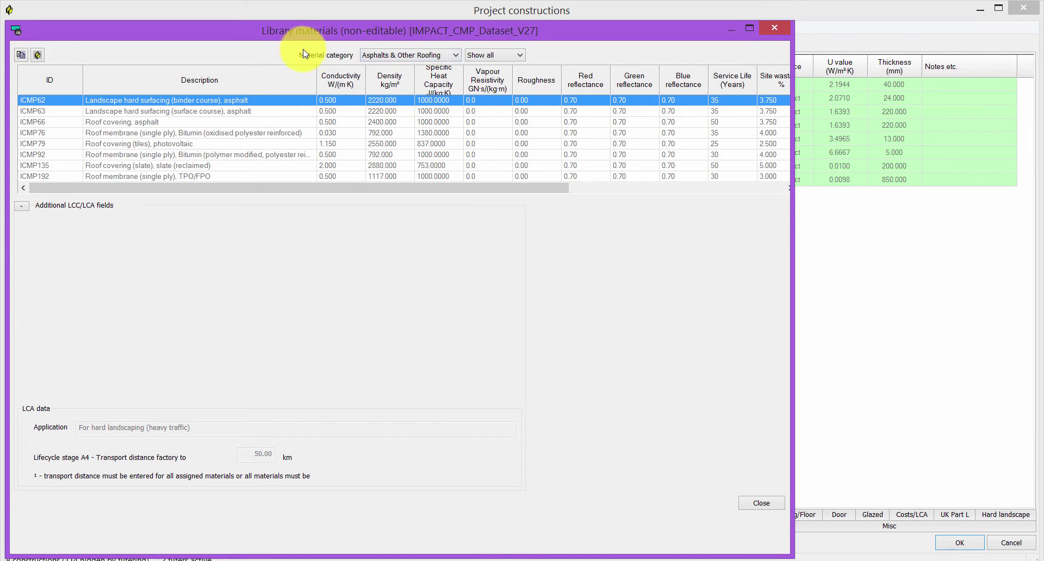
left_click(411, 55)
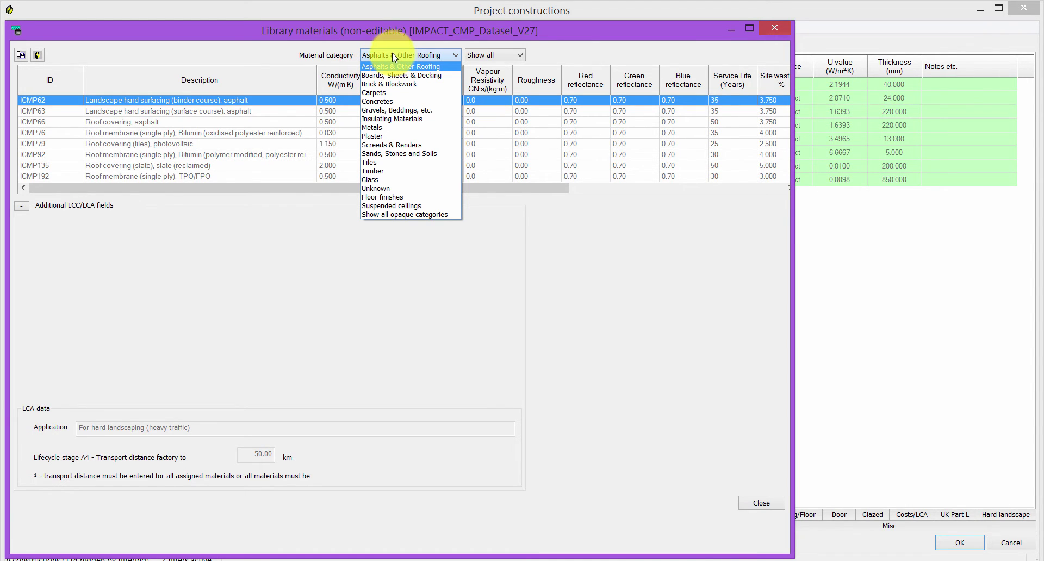
left_click(395, 68)
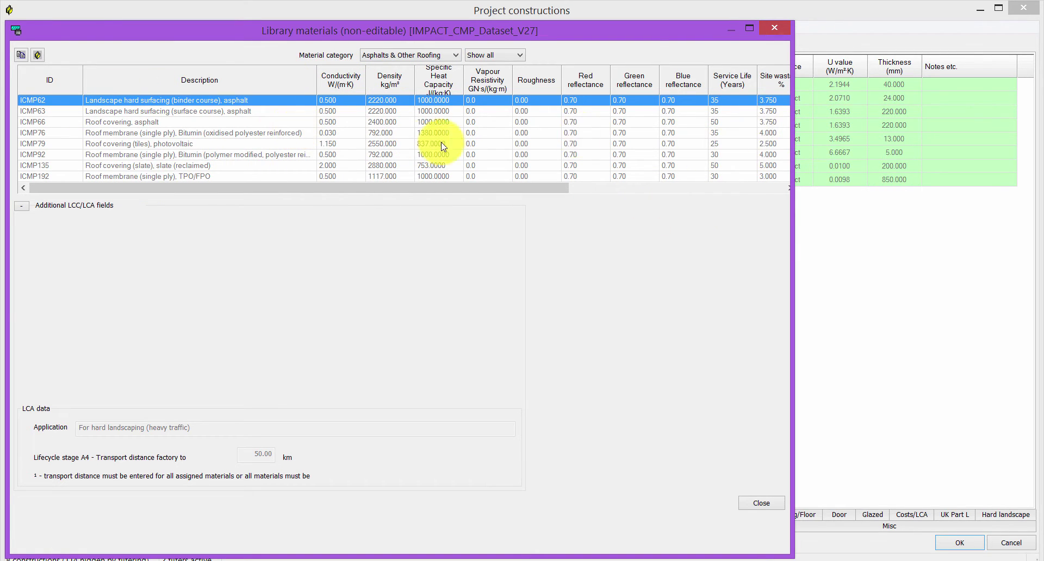
left_click(81, 111)
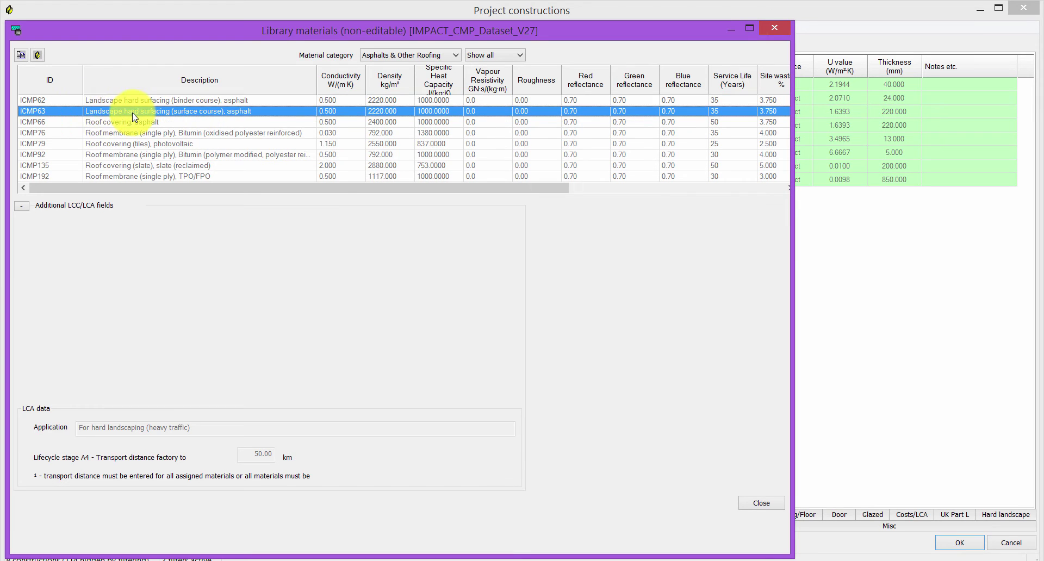
Check the application and transport distance of roofing materials ICMP66, ICMP76, ICMP79 and ICMP92 in the library
left_click(65, 122)
left_click(69, 132)
left_click(69, 144)
left_click(71, 155)
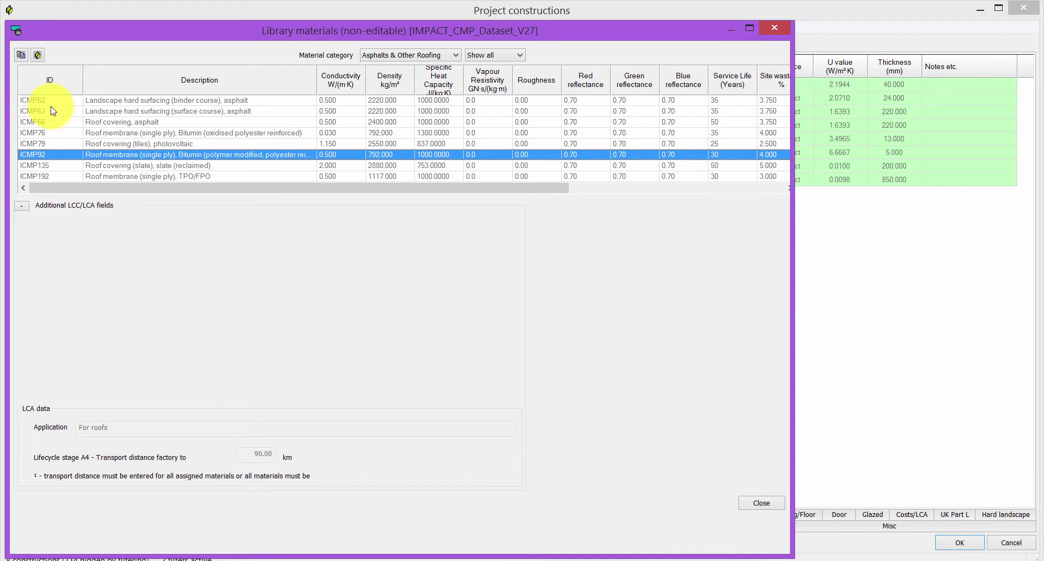
Switch the material category to Insulating Materials, widen the library window and look through the insulation entries and their properties
left_click(406, 55)
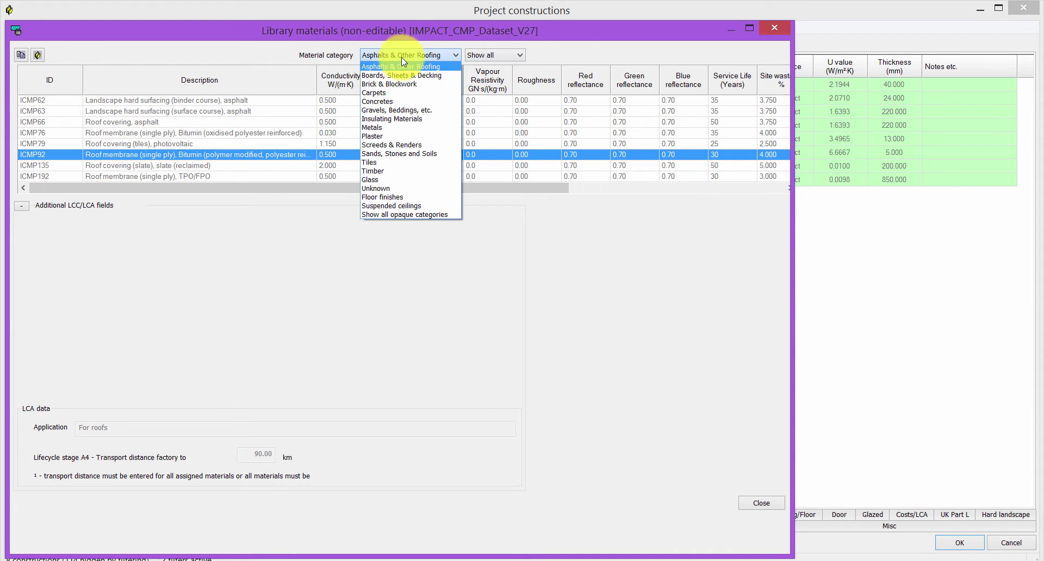
left_click(395, 118)
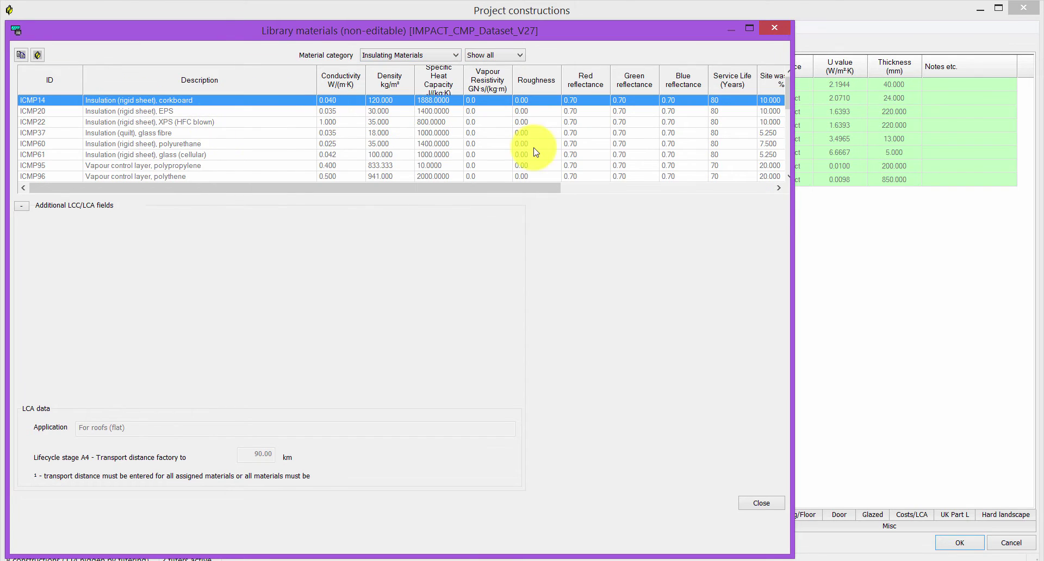
left_click_drag(791, 106, 853, 104)
scroll(850, 103, "down", 5)
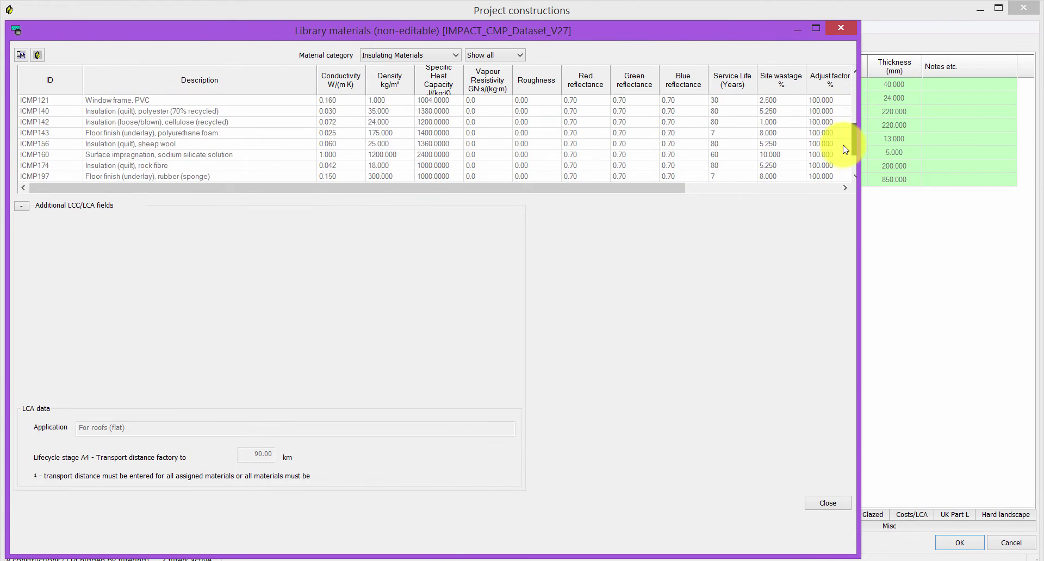
left_click_drag(842, 152, 855, 85)
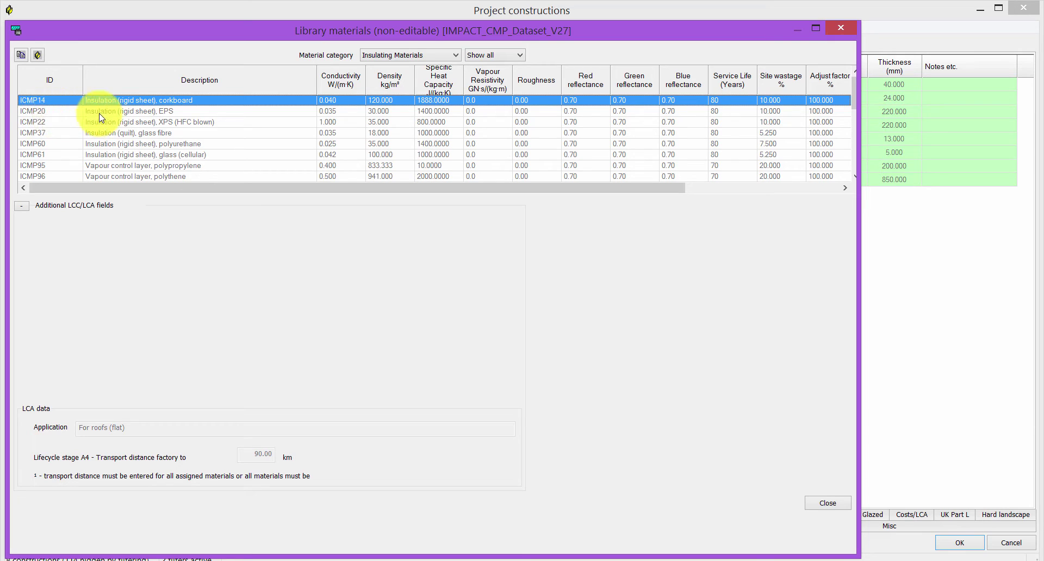
Copy the ICMP20 rigid sheet EPS insulation from the library to the project and close the materials library
right_click(32, 114)
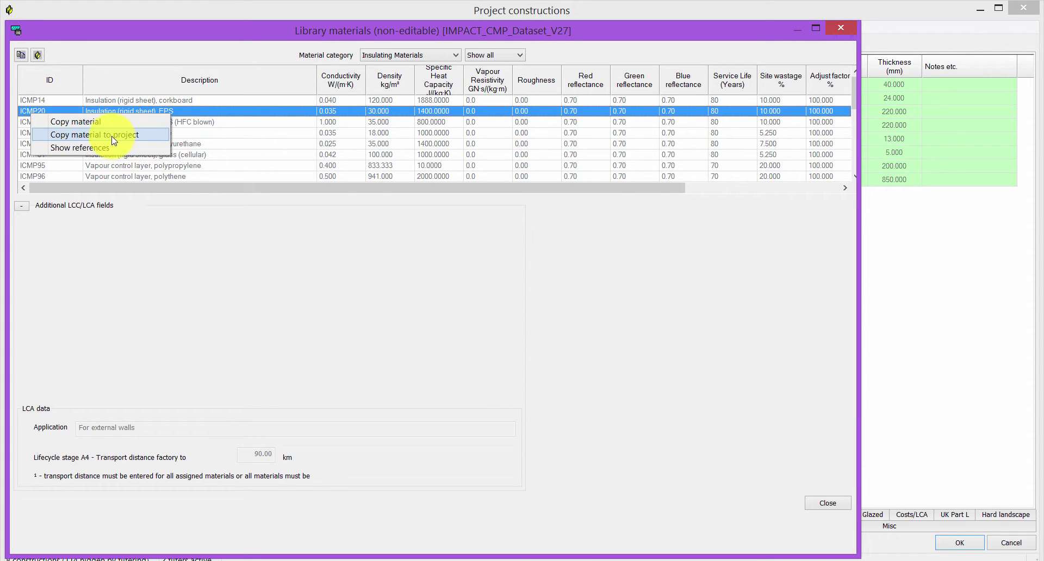
right_click(24, 112)
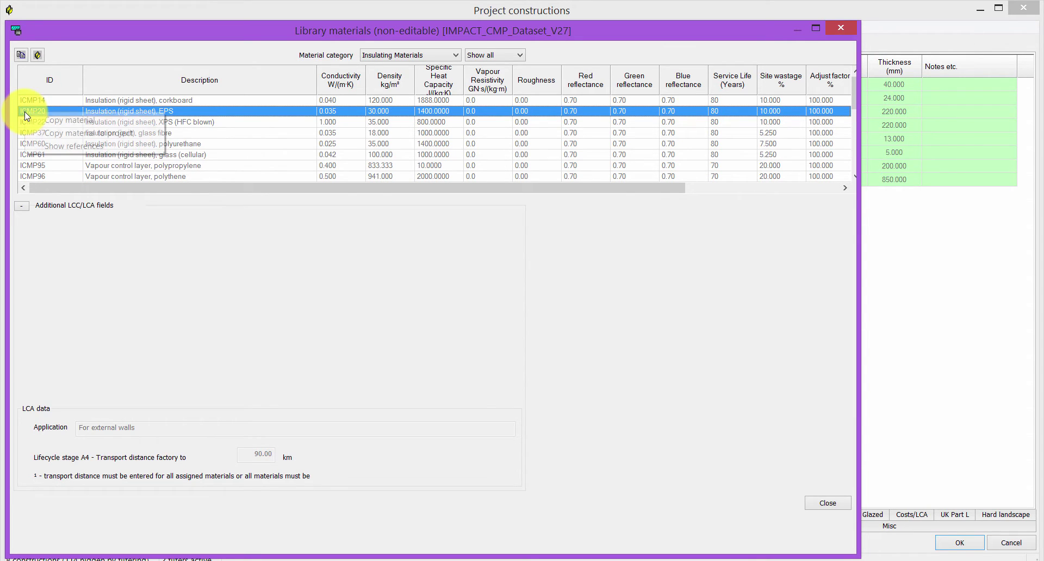
left_click(63, 133)
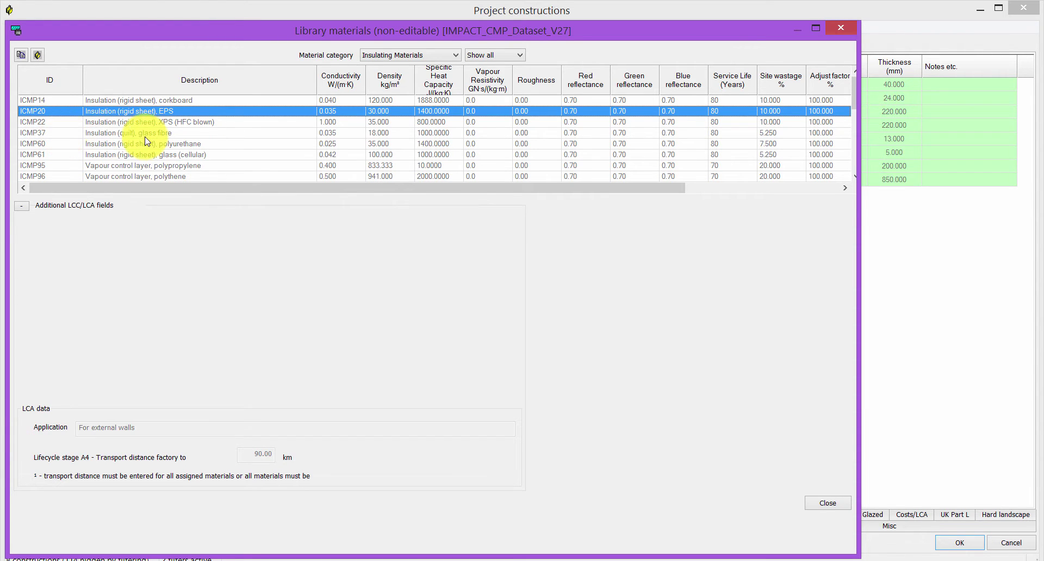
left_click(839, 30)
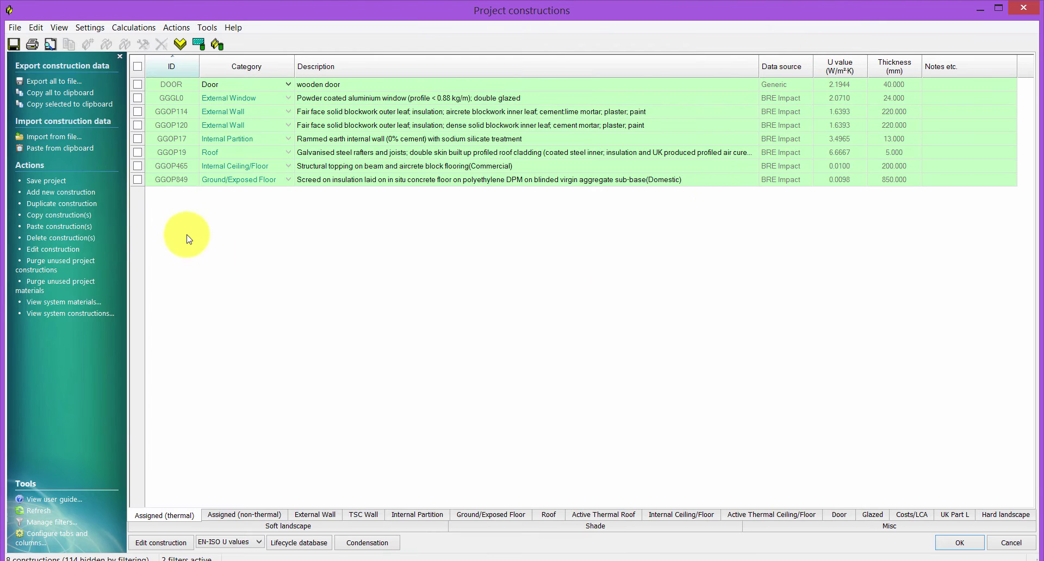
Add a new External Wall construction to the project and open it to examine its brickwork layer's options
left_click(334, 516)
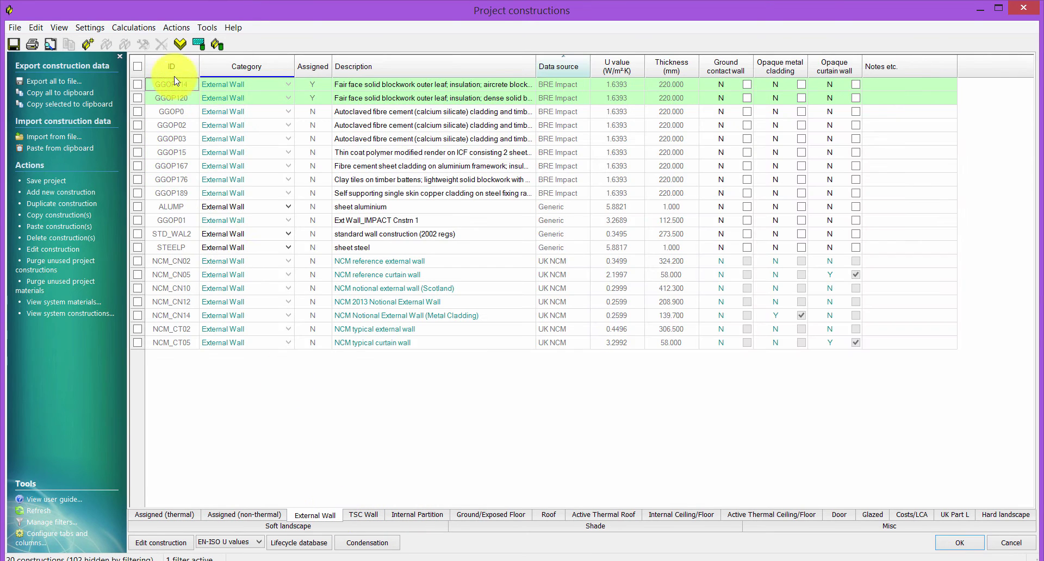
left_click(87, 43)
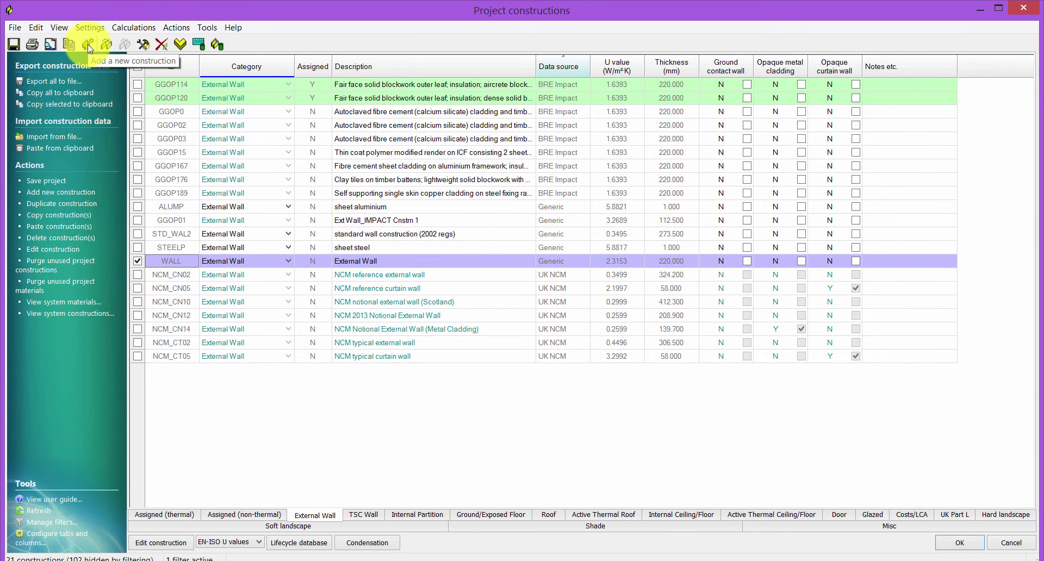
double_click(181, 265)
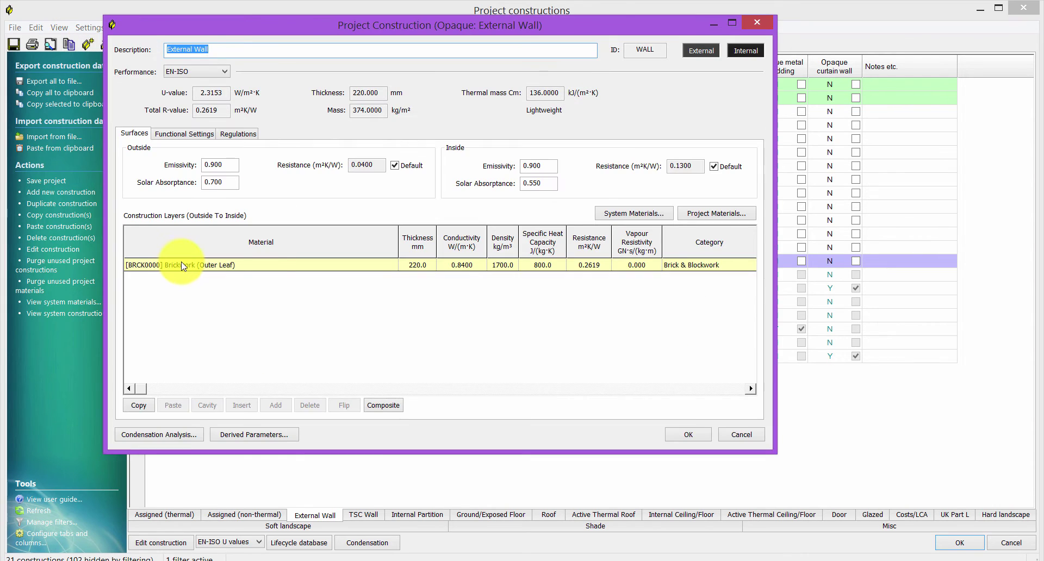
right_click(182, 267)
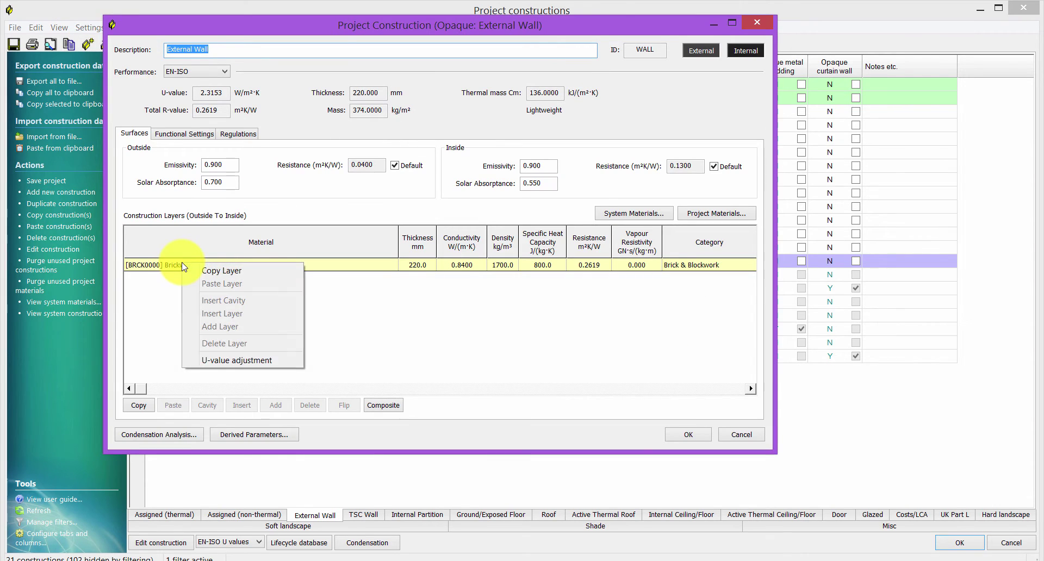
left_click(168, 294)
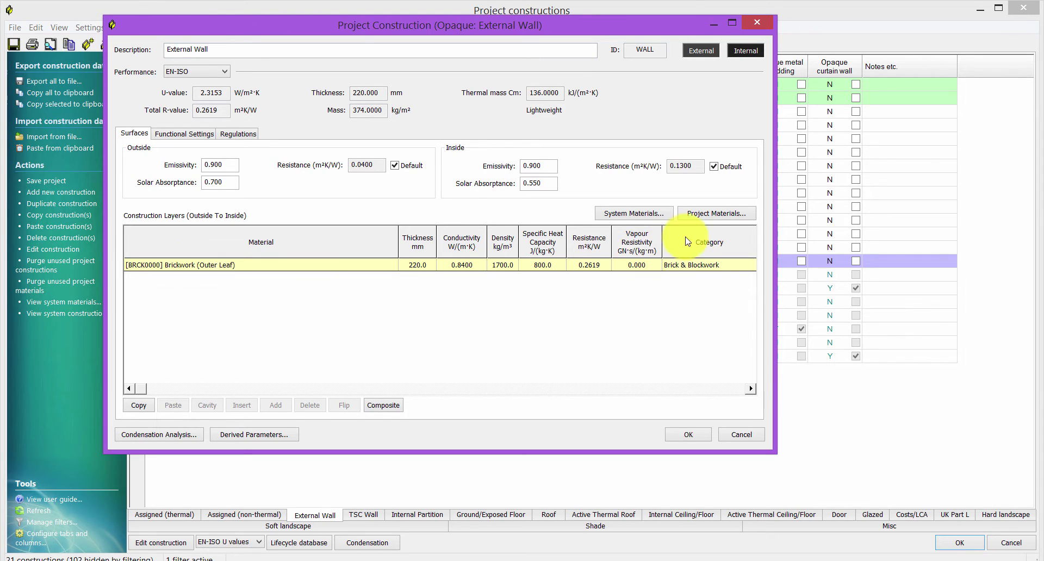
Open the project materials from the wall construction and list only LCA/LCC materials in the Insulating Materials category
left_click(704, 217)
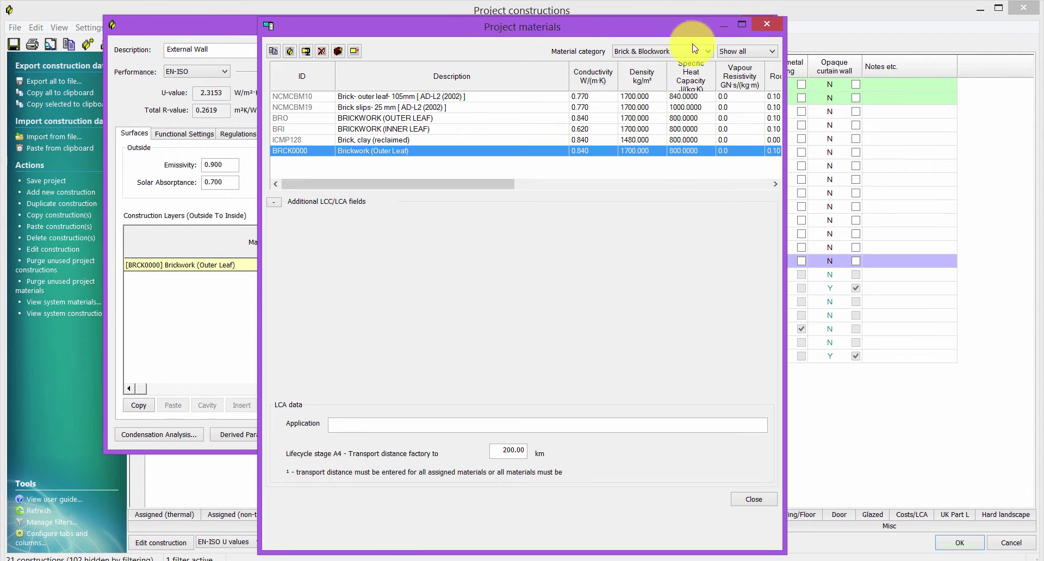
left_click(740, 72)
left_click(682, 51)
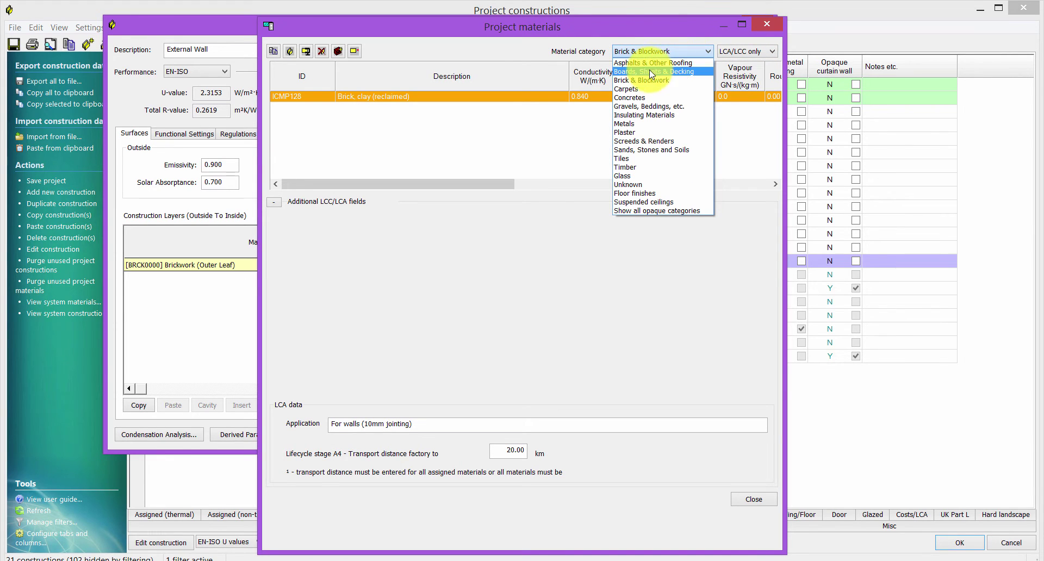
left_click(644, 115)
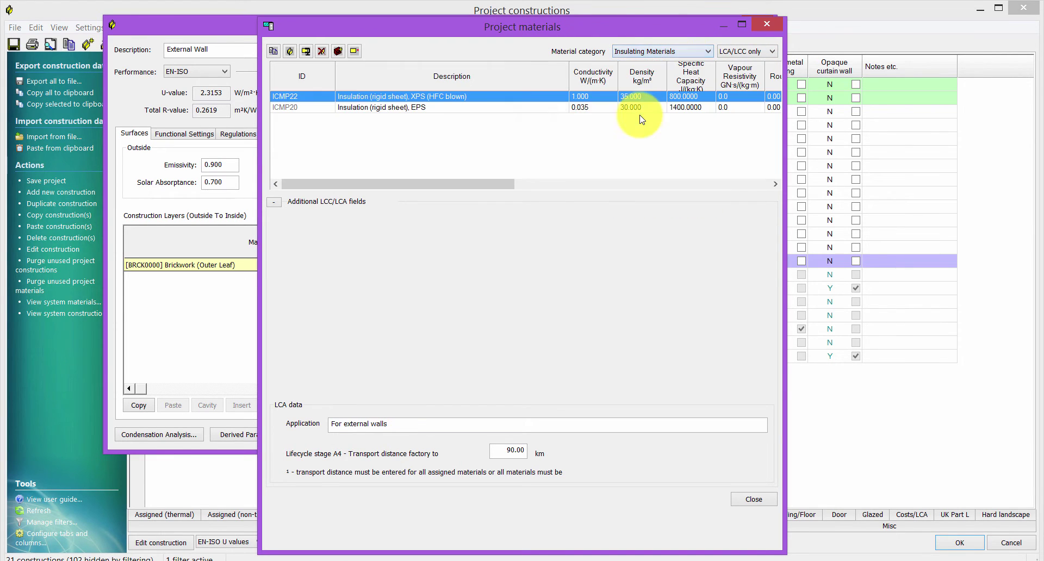
Copy the ICMP20 rigid sheet EPS insulation from the project materials and paste it over the wall's brickwork layer
left_click(296, 109)
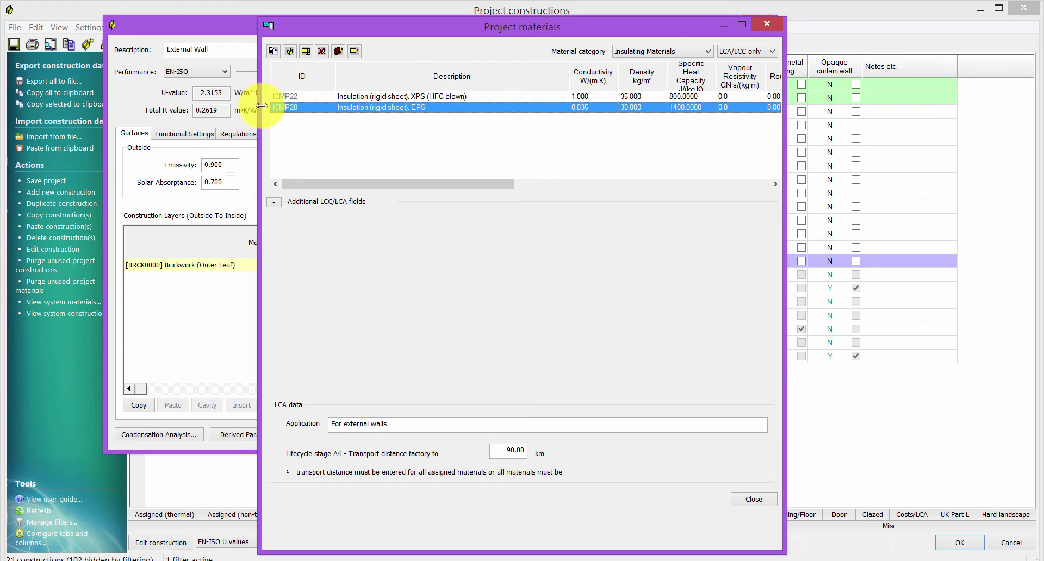
right_click(294, 112)
left_click(338, 116)
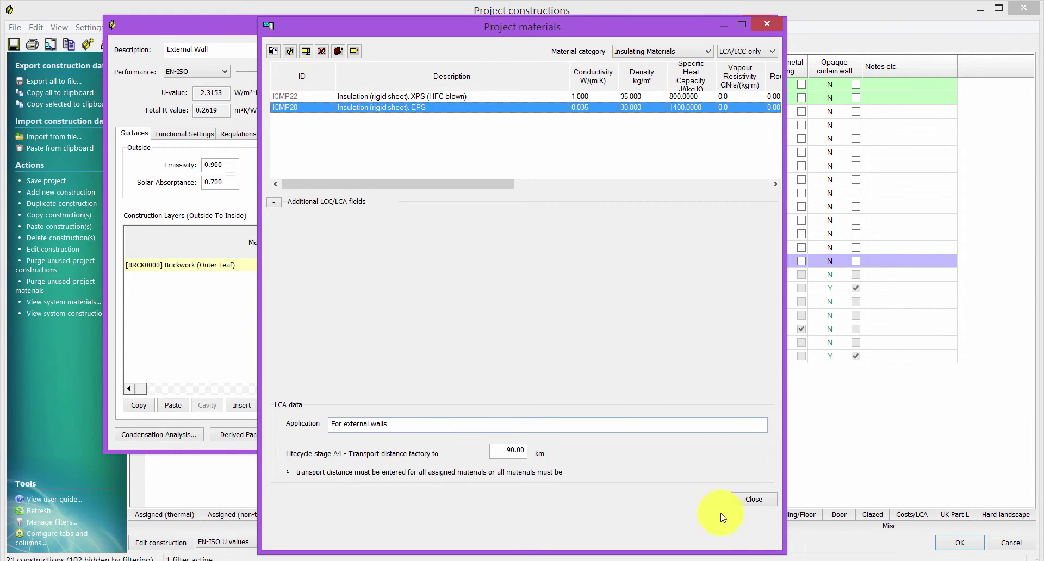
left_click(740, 500)
right_click(202, 270)
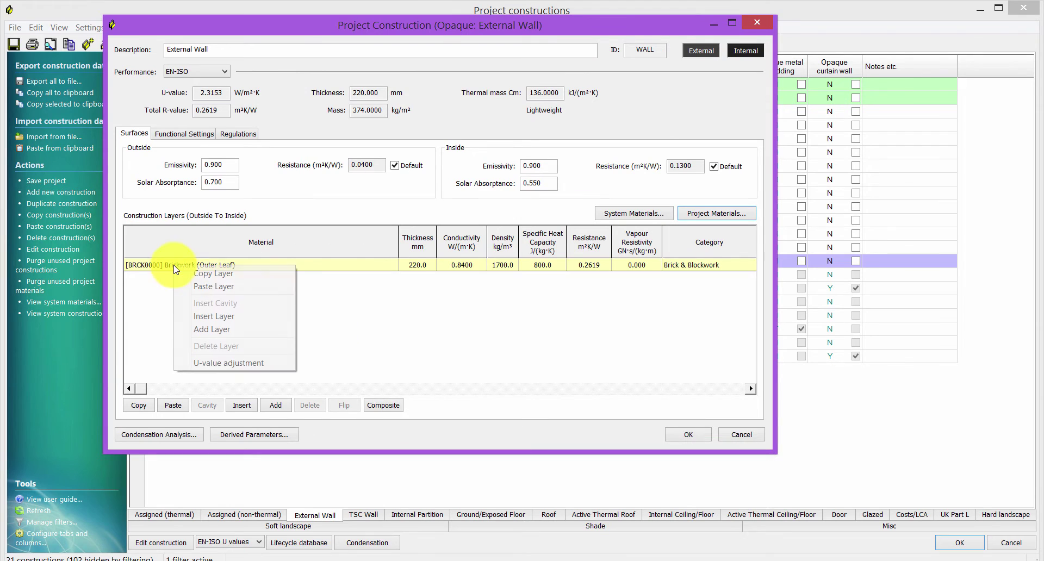
left_click(201, 286)
left_click(629, 338)
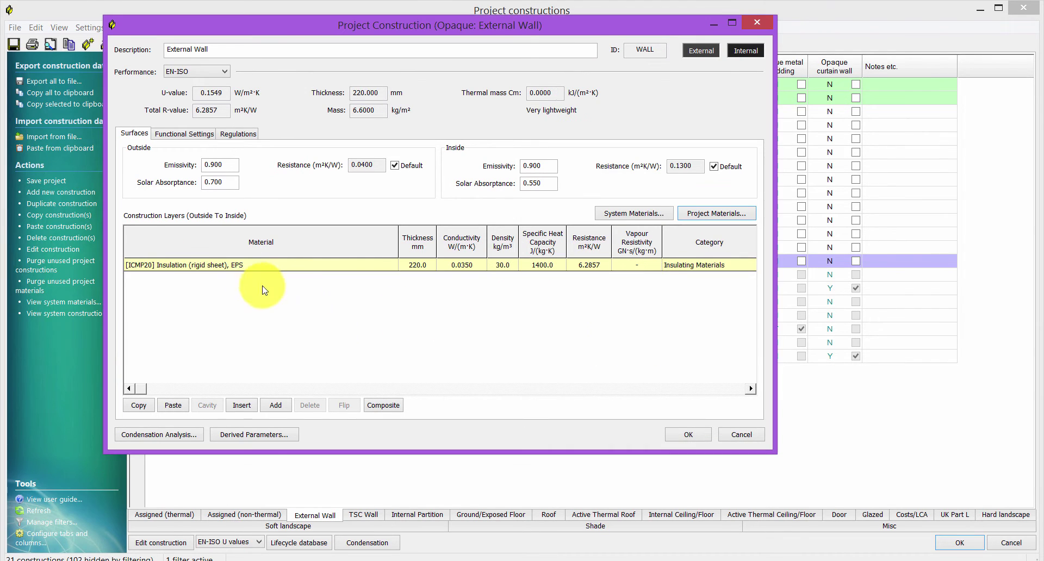
Add two more ICMP20 EPS insulation layers below the existing layer of the External Wall construction
right_click(200, 270)
left_click(234, 326)
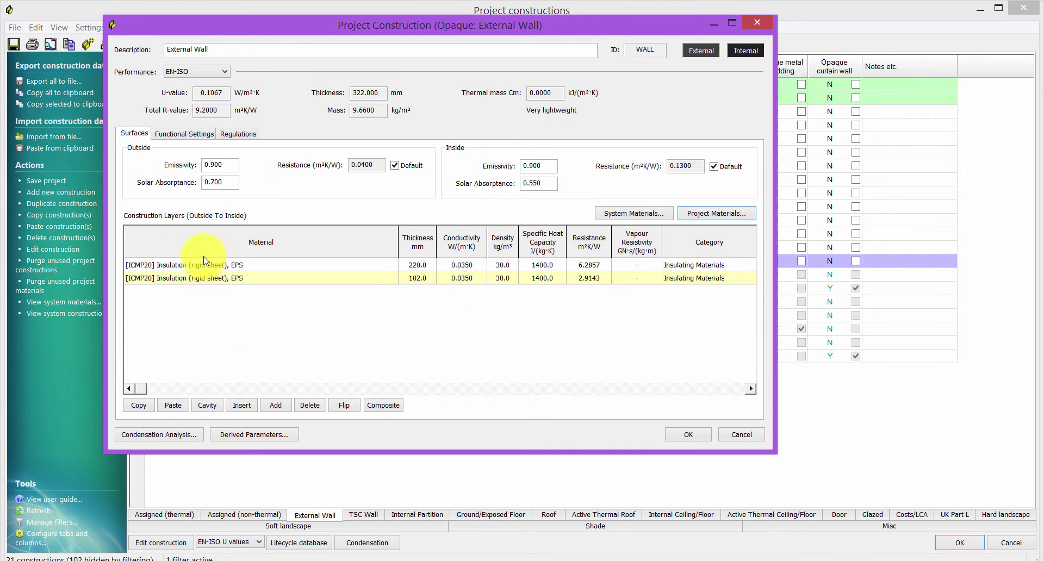
right_click(198, 285)
left_click(231, 340)
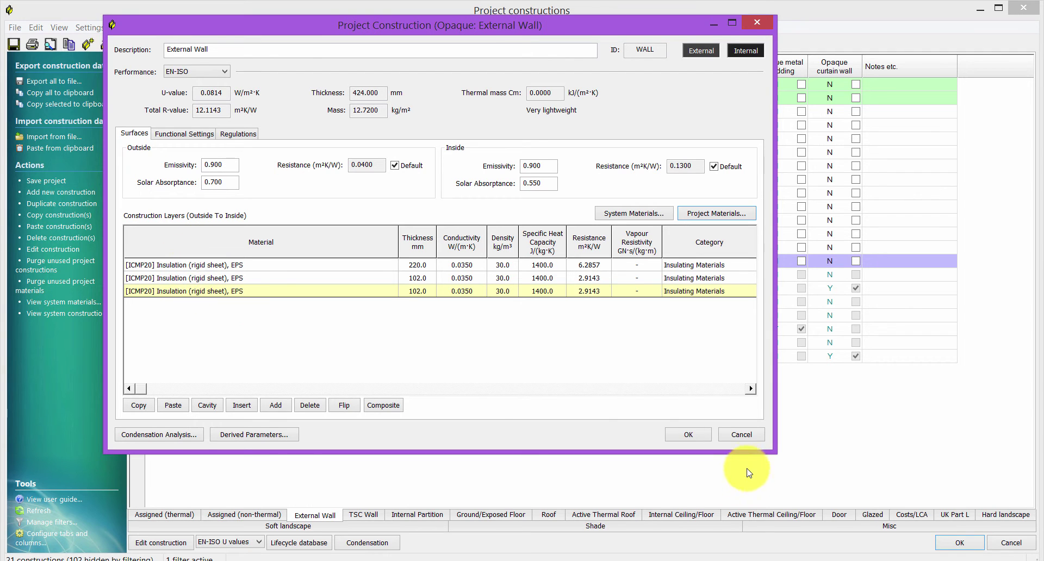
Cancel the External Wall edits and close Project constructions without saving any changes
left_click(742, 435)
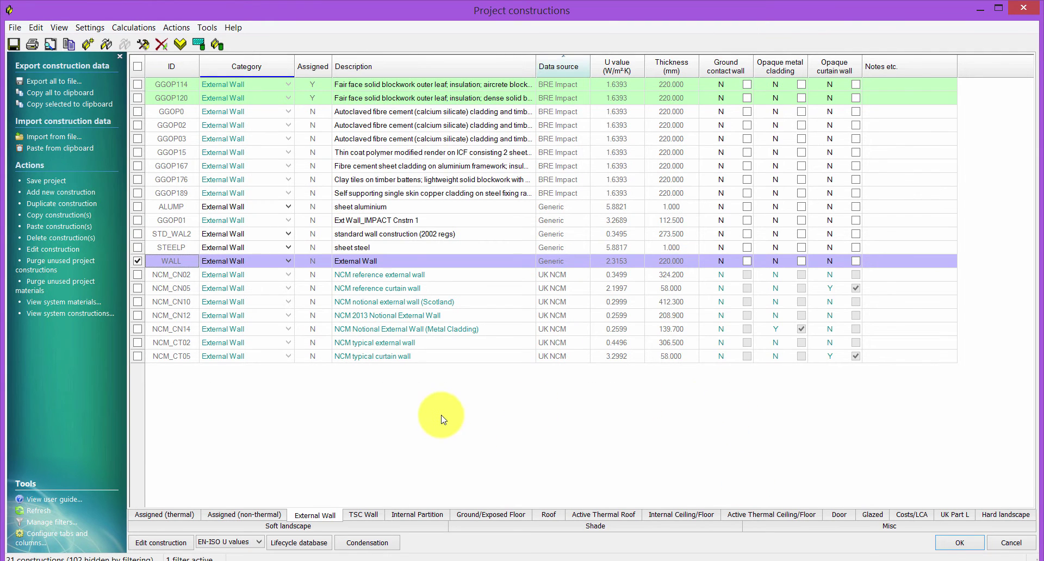
left_click(1030, 11)
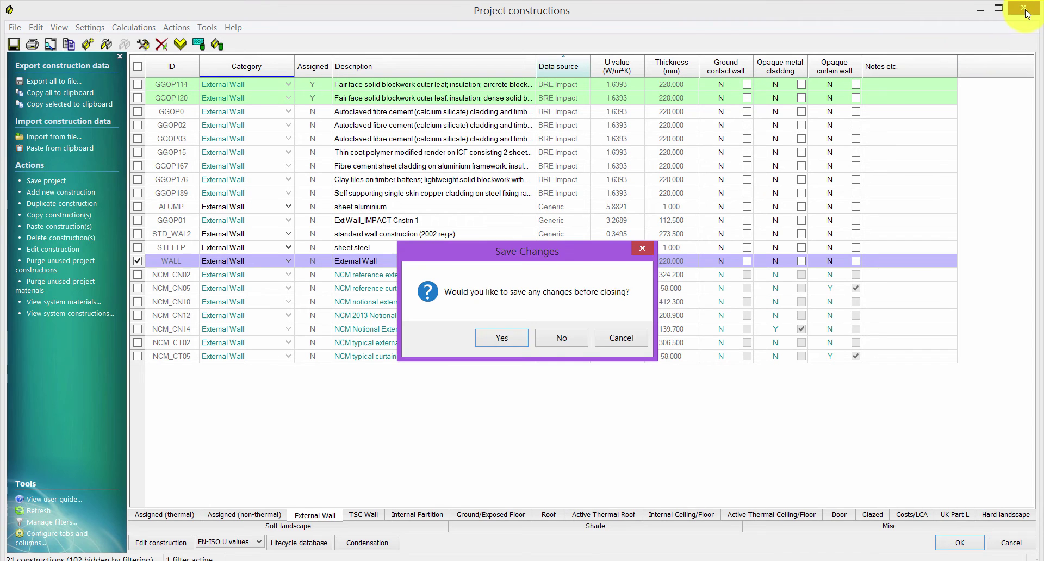
left_click(568, 337)
Select all the rooms of the building in the axonometric model
scroll(481, 233, "down", 5)
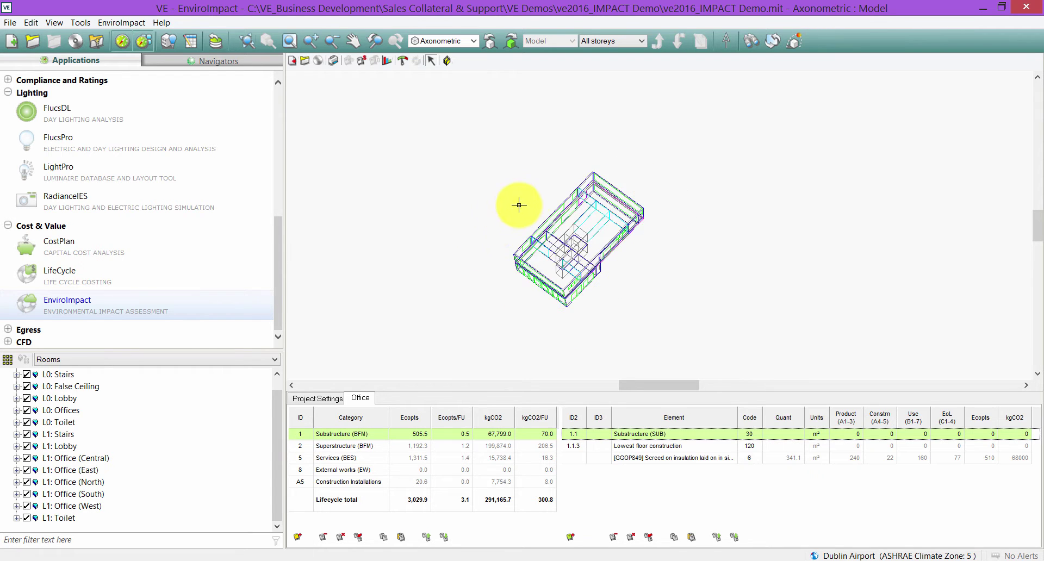
scroll(532, 184, "up", 3)
scroll(533, 182, "up", 1)
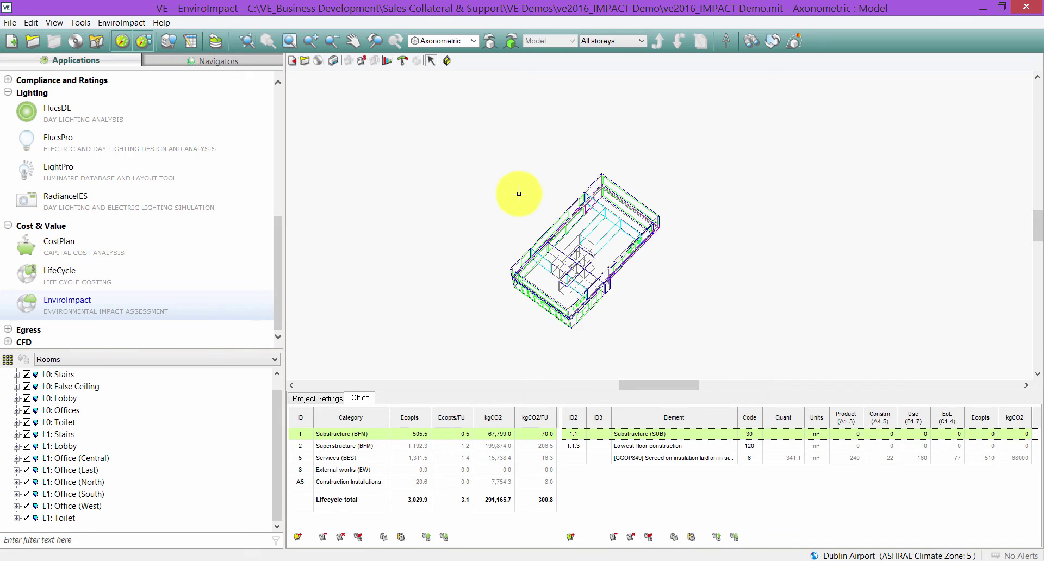
scroll(518, 194, "down", 2)
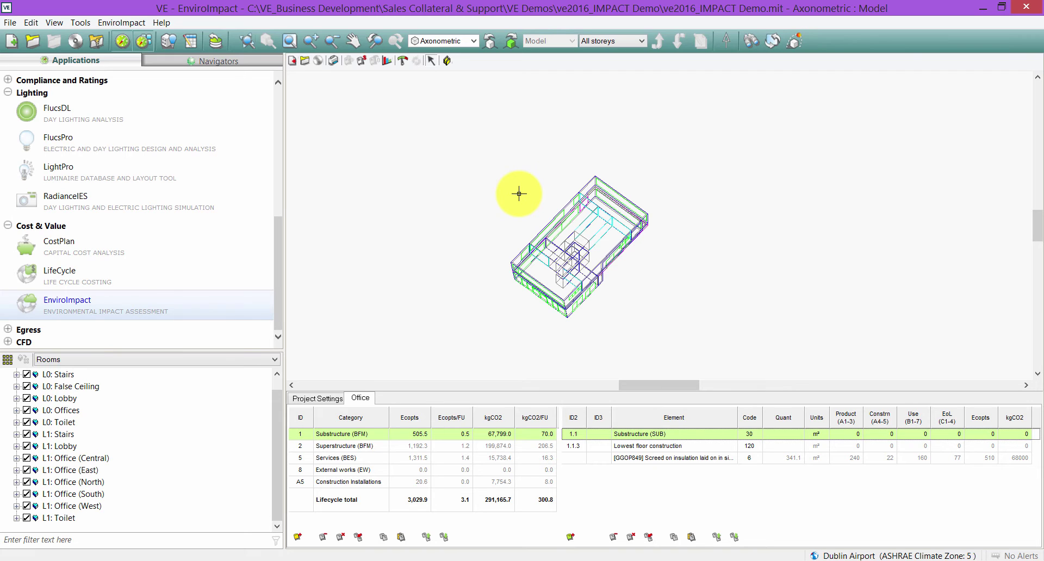
scroll(537, 188, "down", 1)
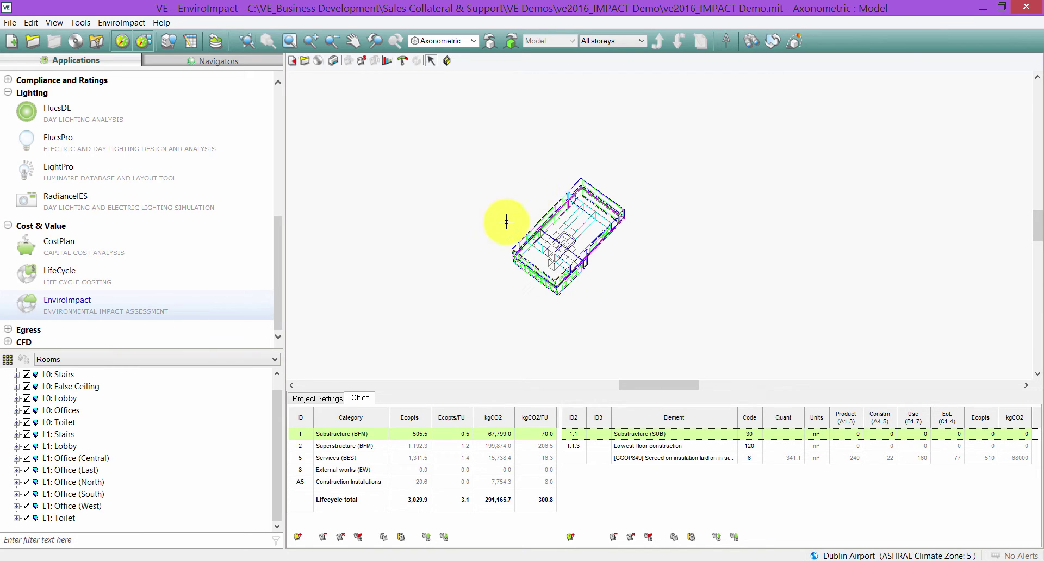
left_click_drag(477, 151, 664, 312)
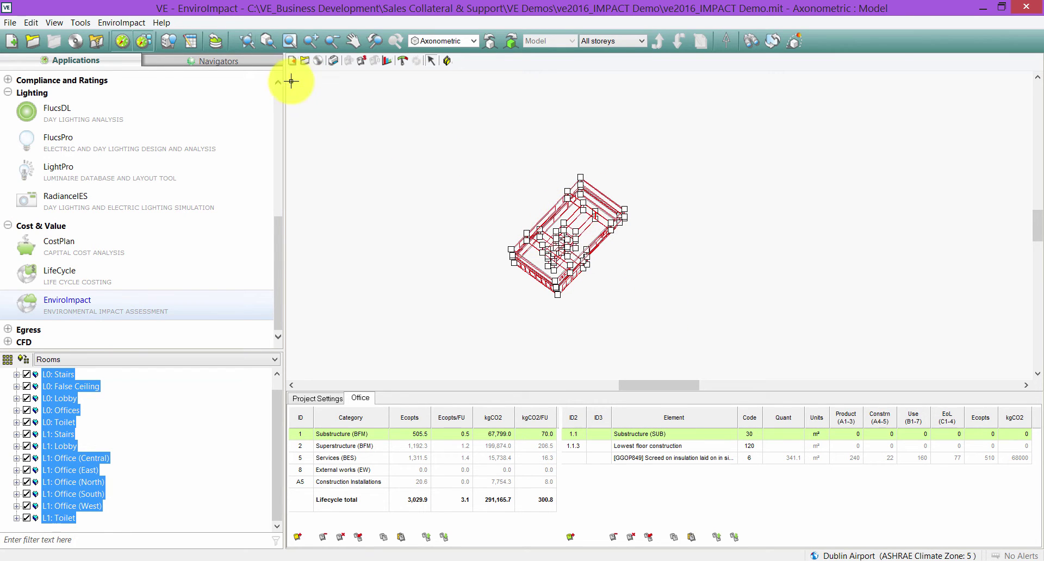
Return to the IMPACT lifecycle analysis navigator and mark Suncast presim (optional) and Dynamic simulation as completed
left_click(243, 67)
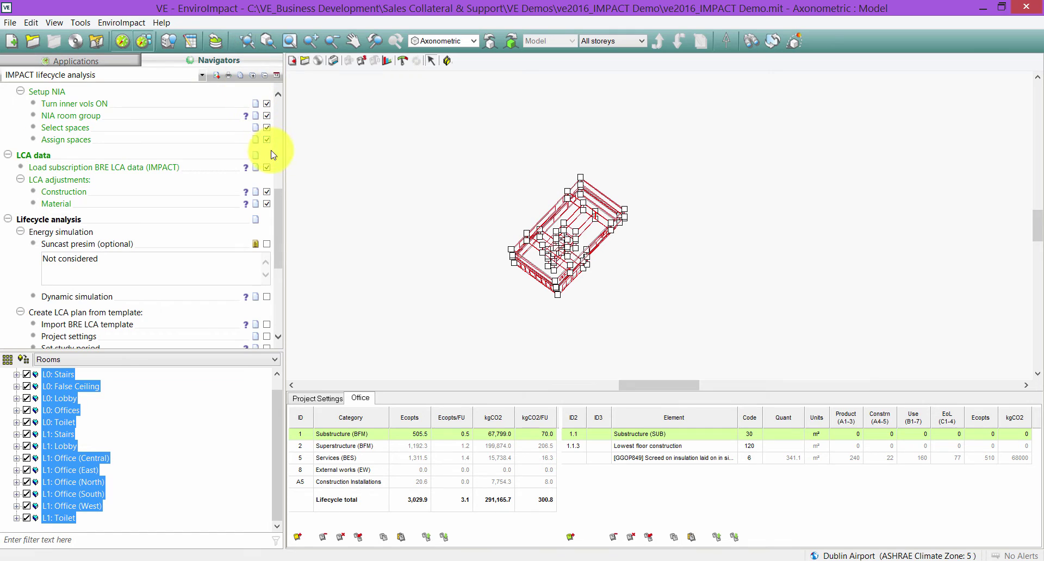
left_click_drag(282, 214, 280, 232)
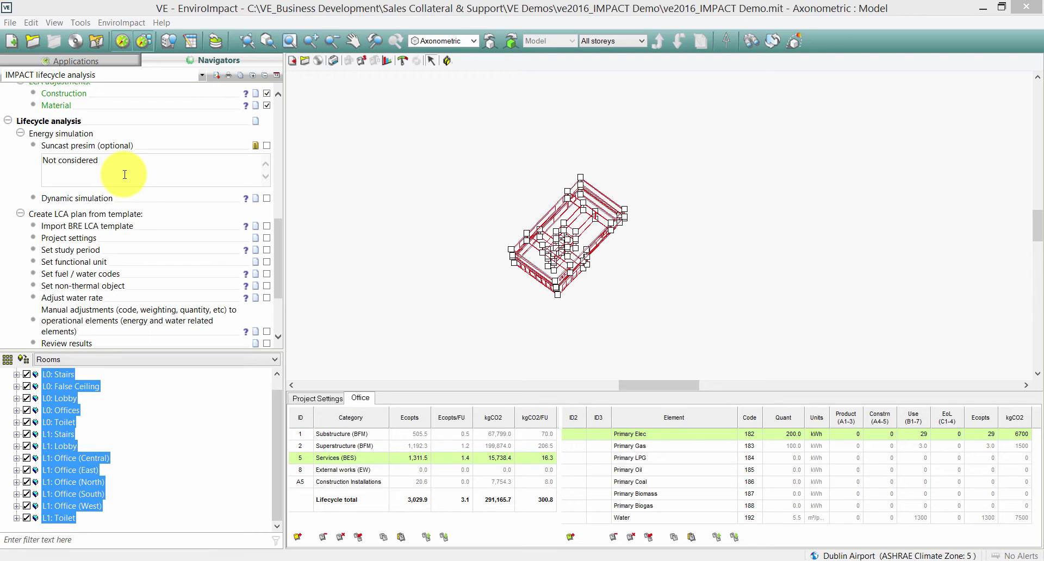
left_click(264, 146)
left_click(266, 146)
left_click(266, 198)
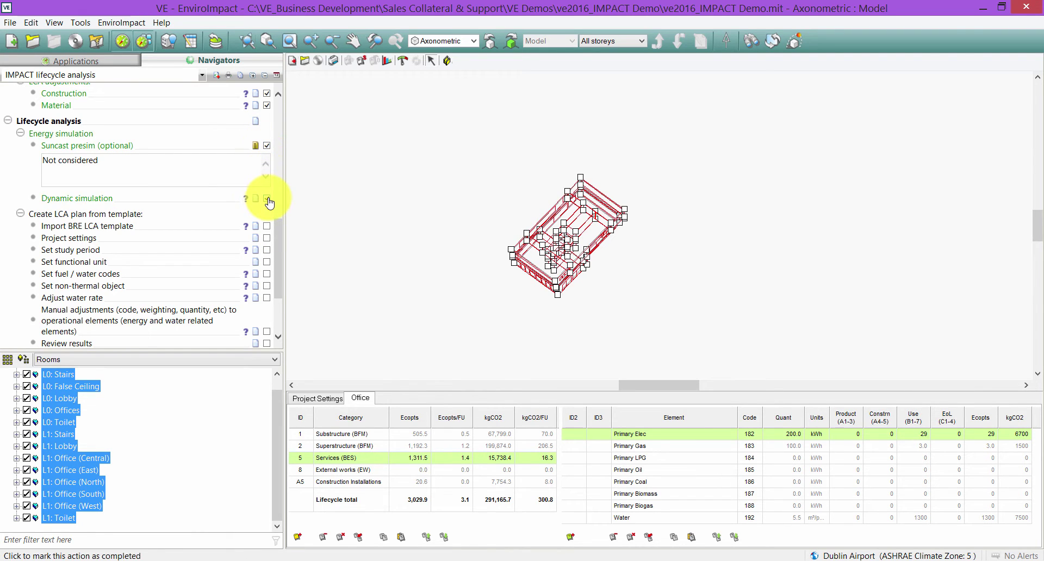
scroll(280, 226, "down", 1)
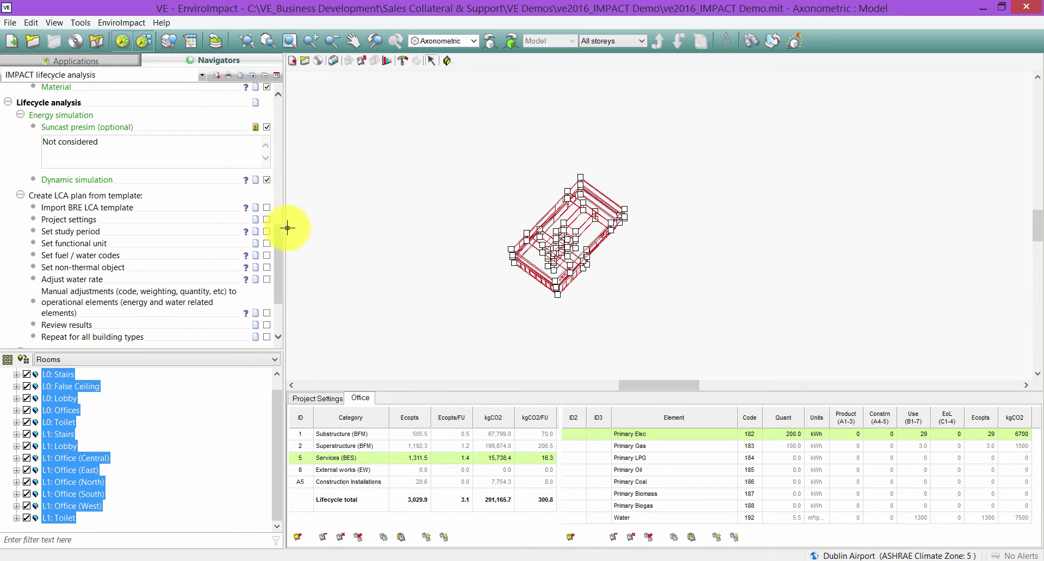
scroll(280, 236, "up", 2)
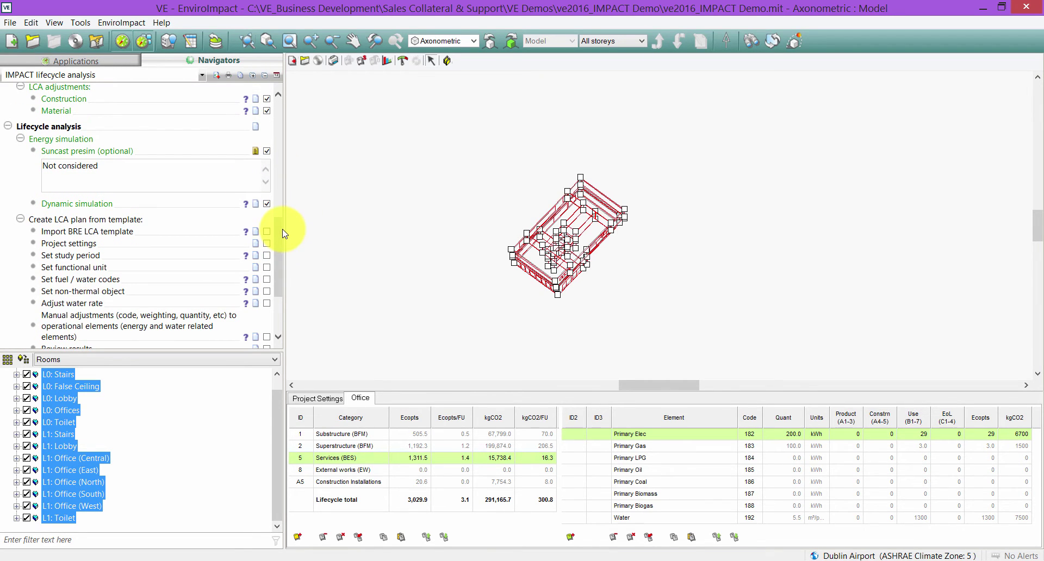
Clear the selection of all rooms in the axonometric model
left_click(266, 204)
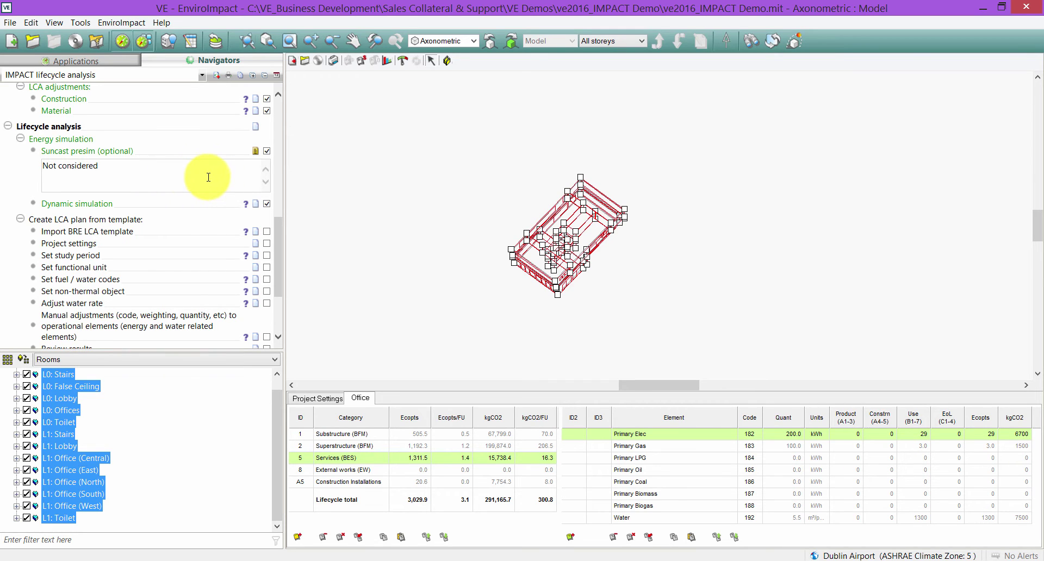
left_click_drag(278, 223, 278, 247)
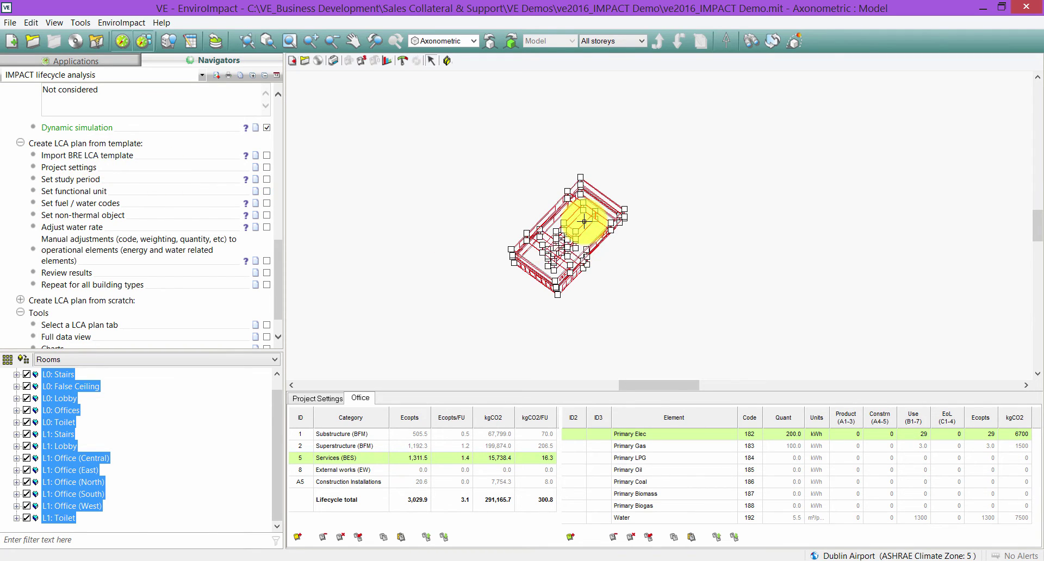
scroll(582, 212, "up", 2)
scroll(569, 221, "down", 3)
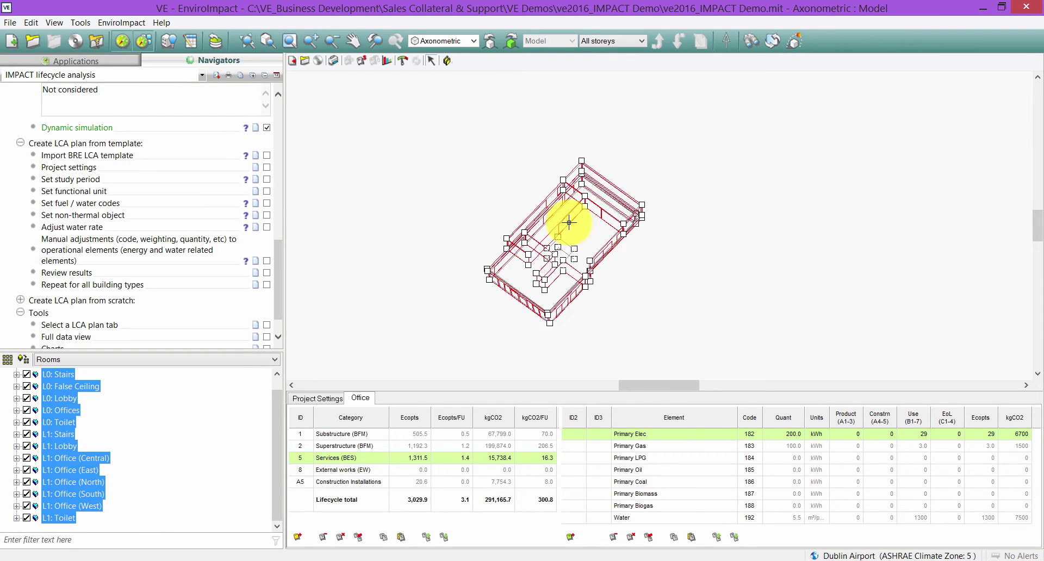
scroll(570, 222, "up", 4)
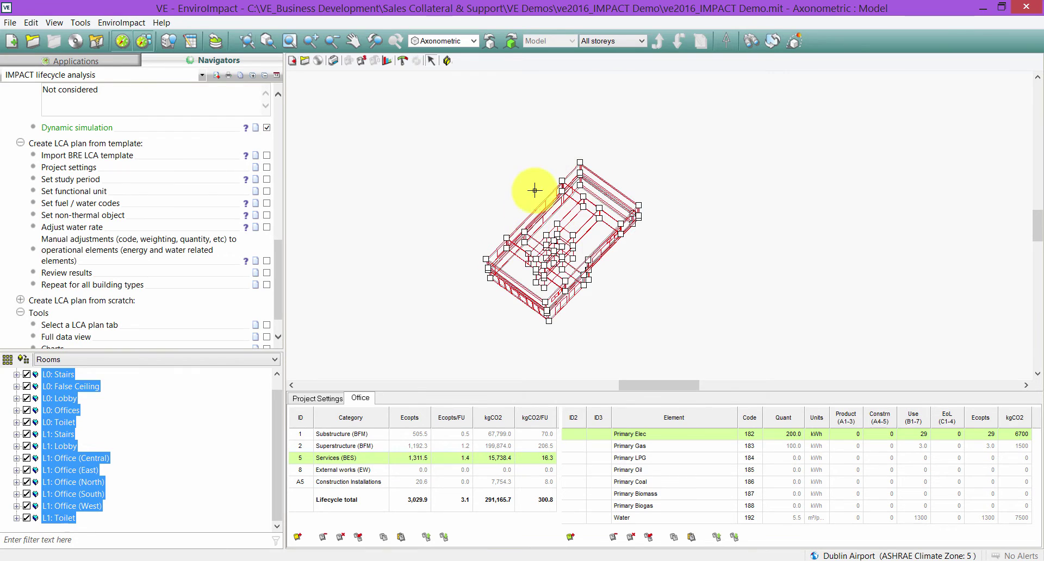
left_click(508, 186)
scroll(560, 220, "up", 3)
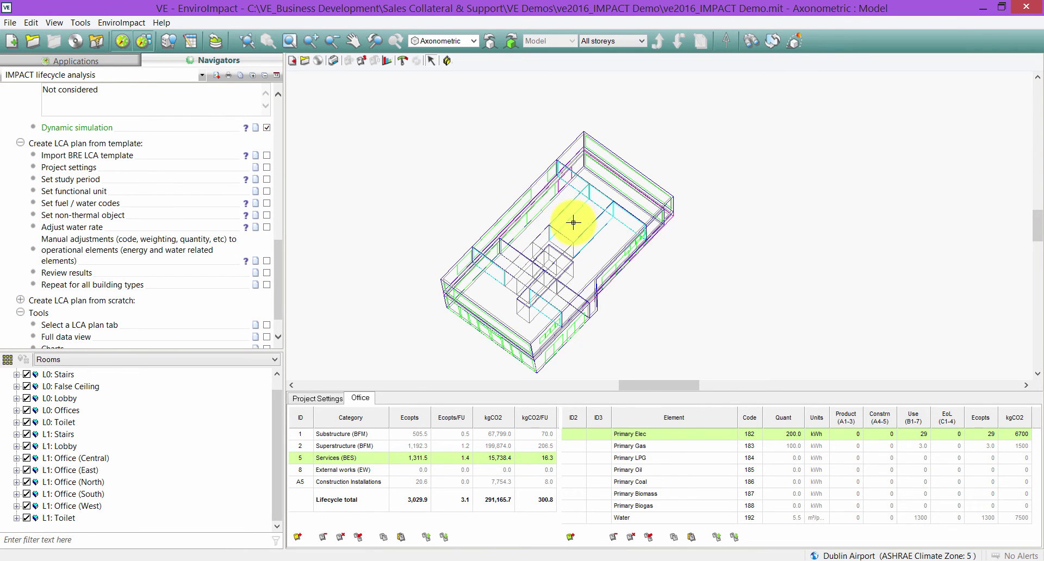
scroll(573, 223, "down", 1)
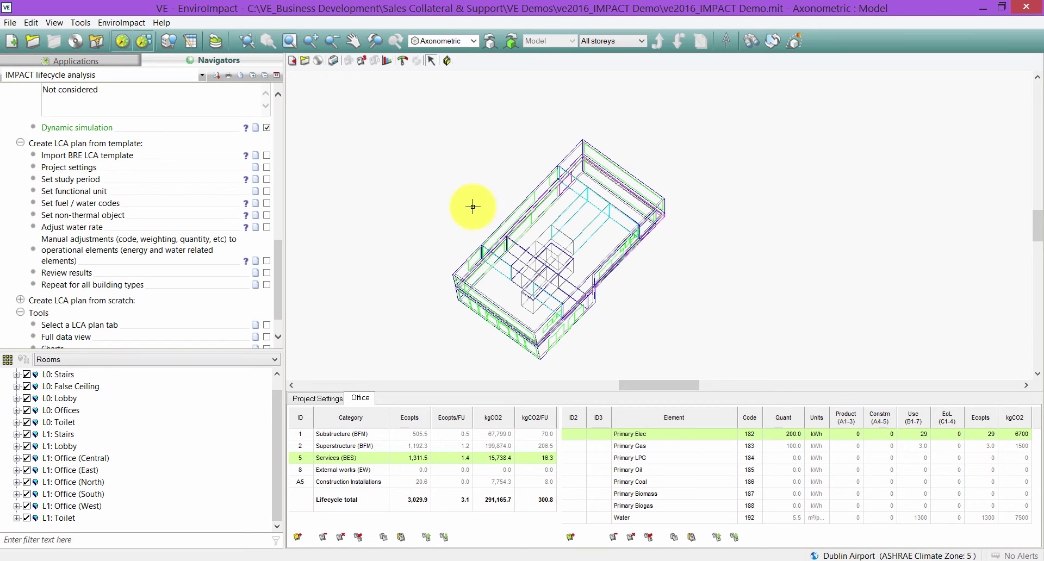
Import a BRE LCA template from the Impact group, adding it as a new plan to the current LCA project
left_click(79, 162)
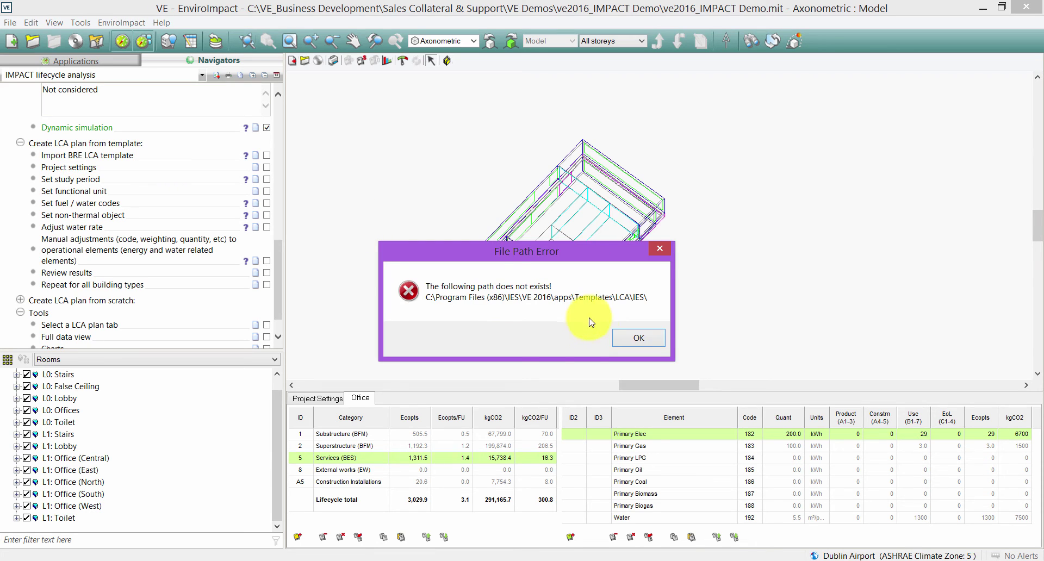
left_click(652, 339)
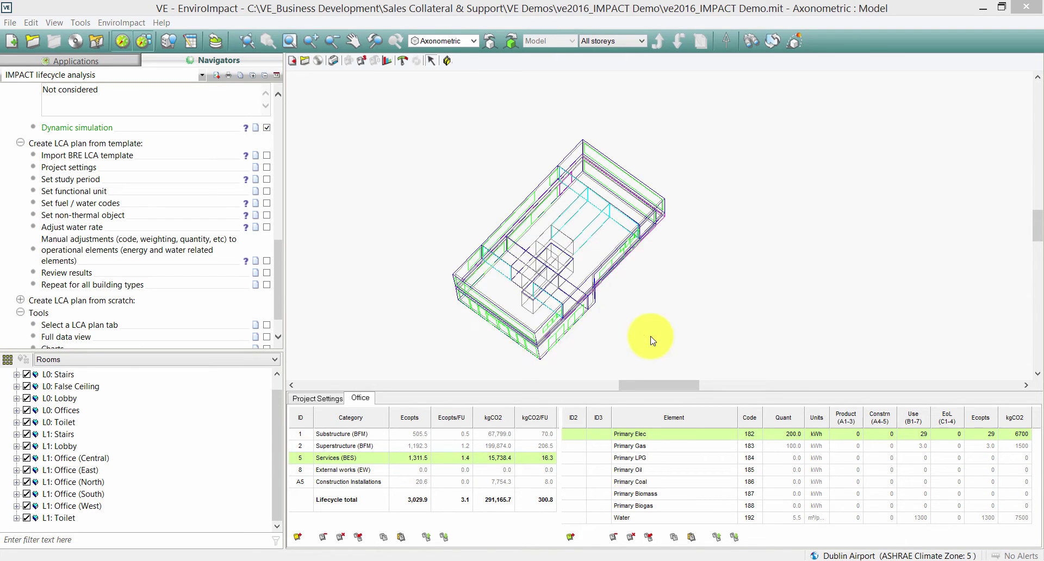
left_click(651, 339)
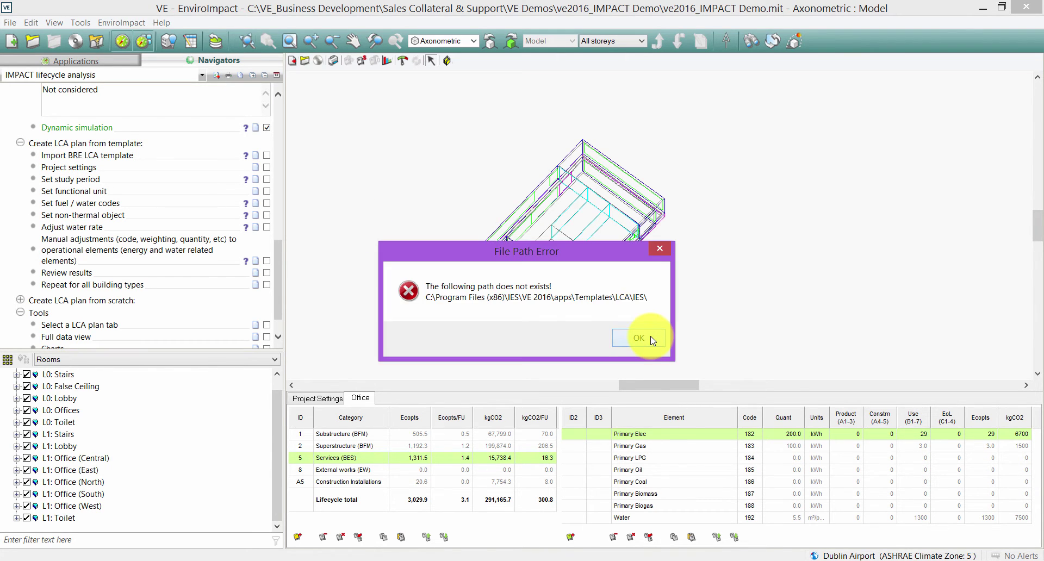
left_click(651, 339)
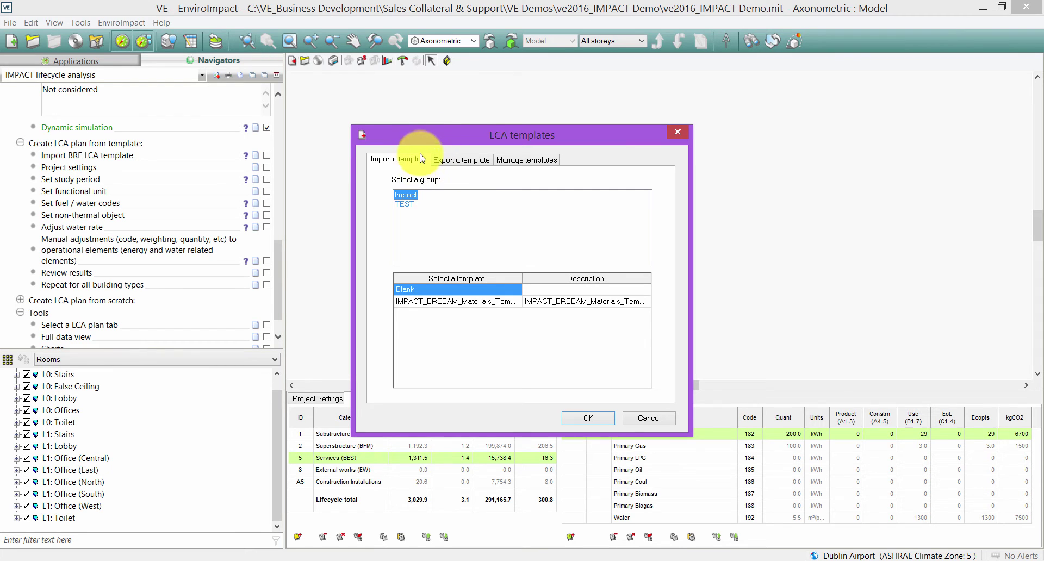
left_click(588, 418)
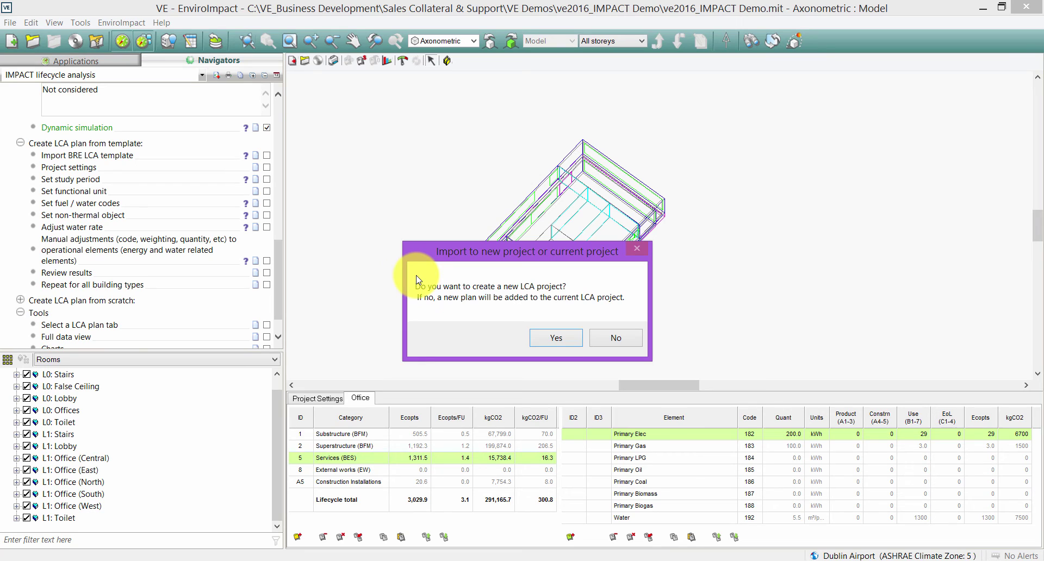
left_click(614, 340)
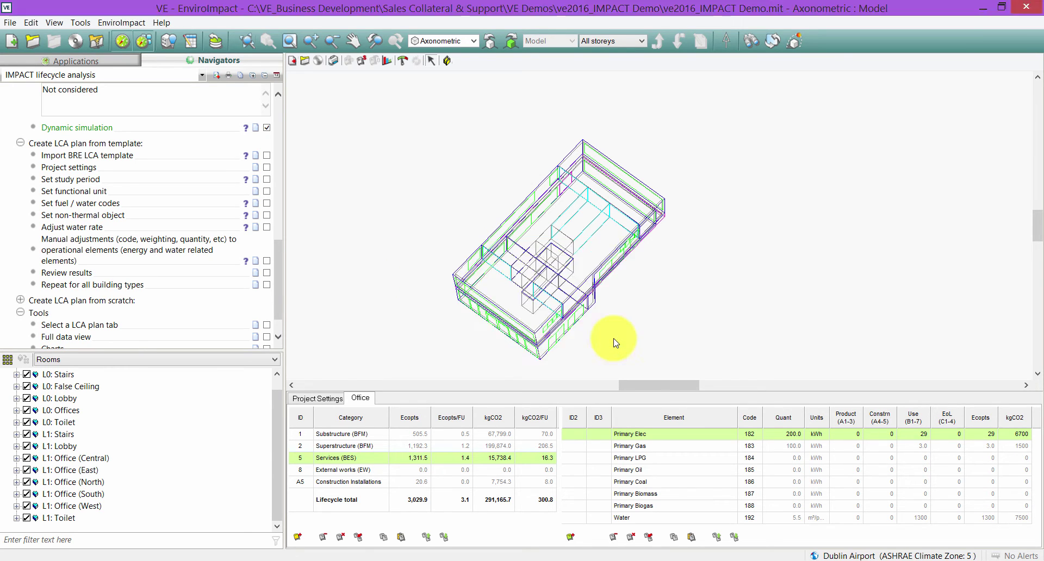
left_click(554, 343)
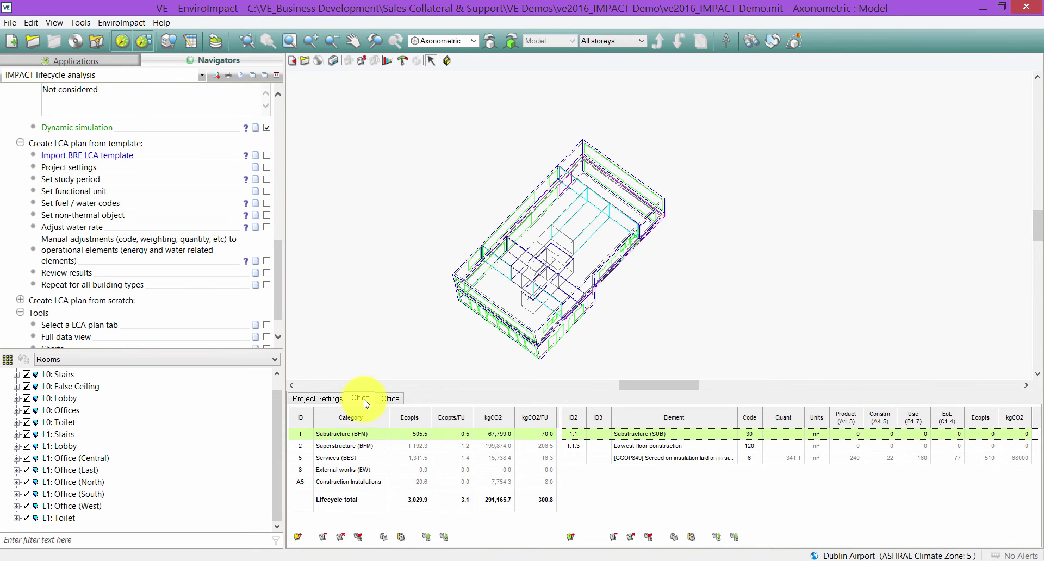
Examine the elements listed under each lifecycle category of the first Office plan, from Substructure to Construction Installations
left_click_drag(276, 261, 278, 248)
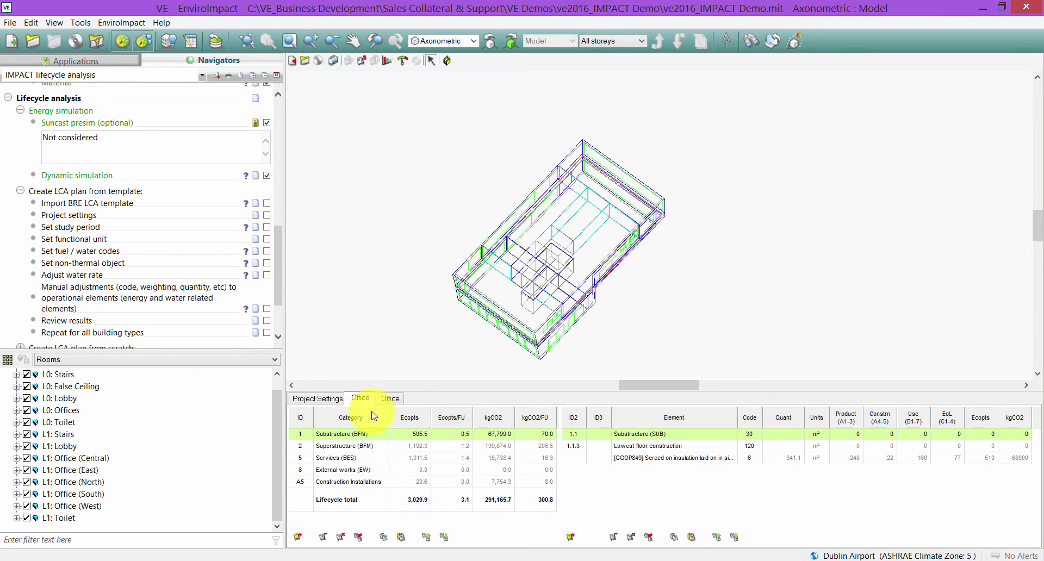
left_click(361, 446)
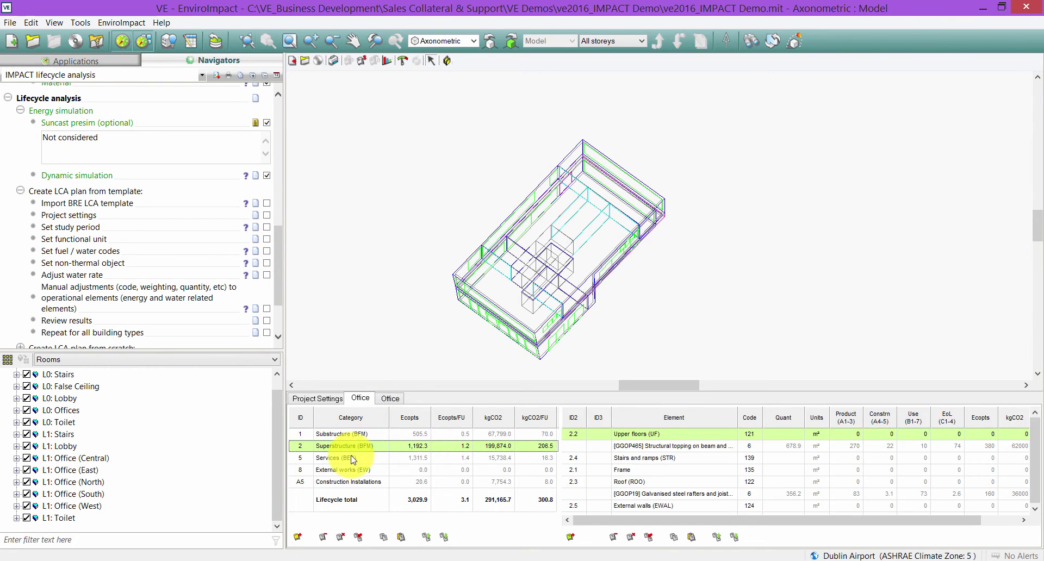
left_click(356, 458)
left_click(358, 471)
left_click(356, 482)
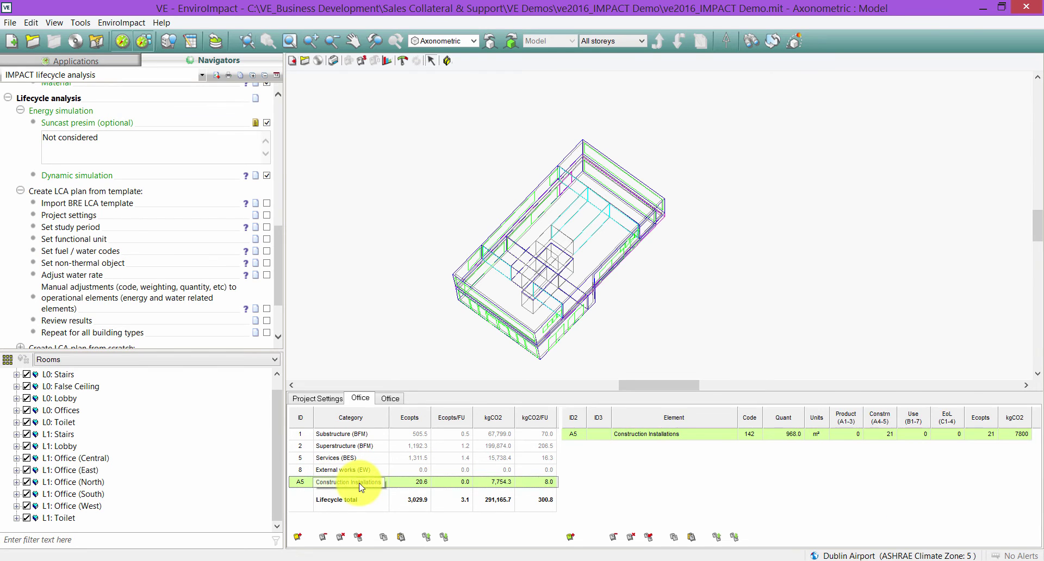
left_click(359, 471)
left_click(358, 458)
left_click(359, 446)
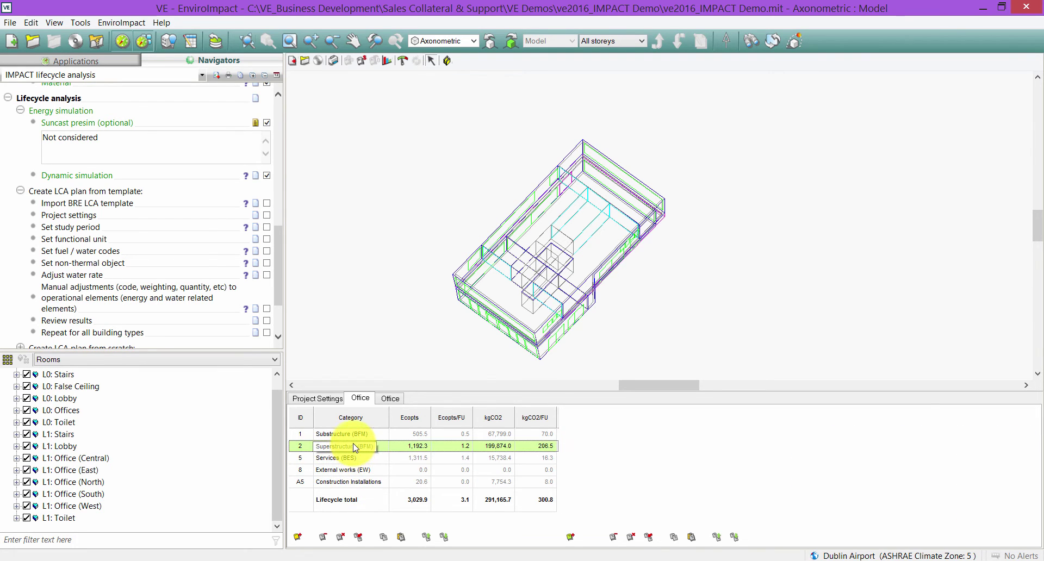
left_click(356, 434)
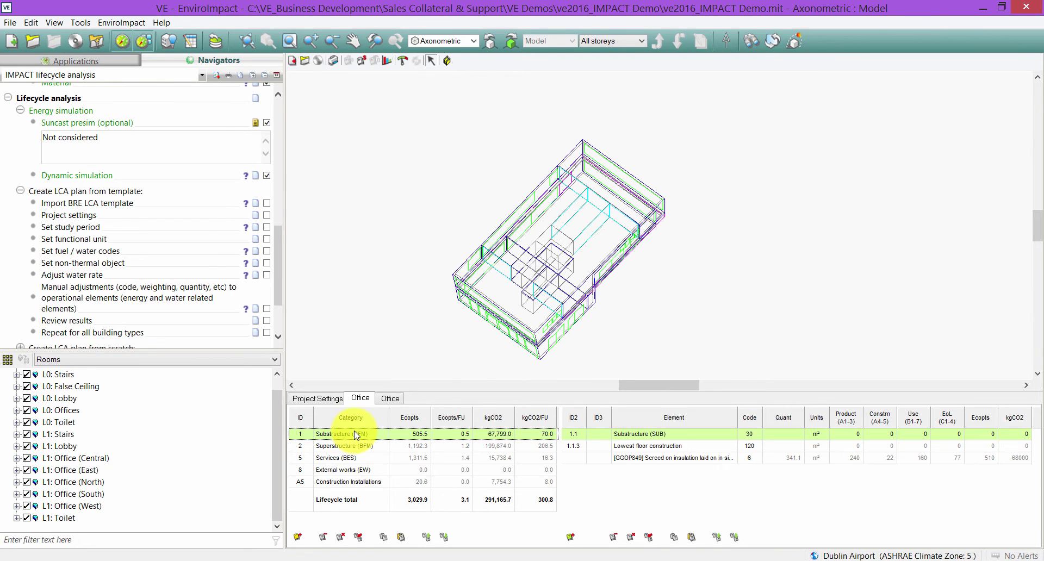
Open the LCA project settings and mark Import BRE LCA template, Project settings and Set study period as completed
scroll(279, 234, "up", 3)
scroll(272, 233, "down", 3)
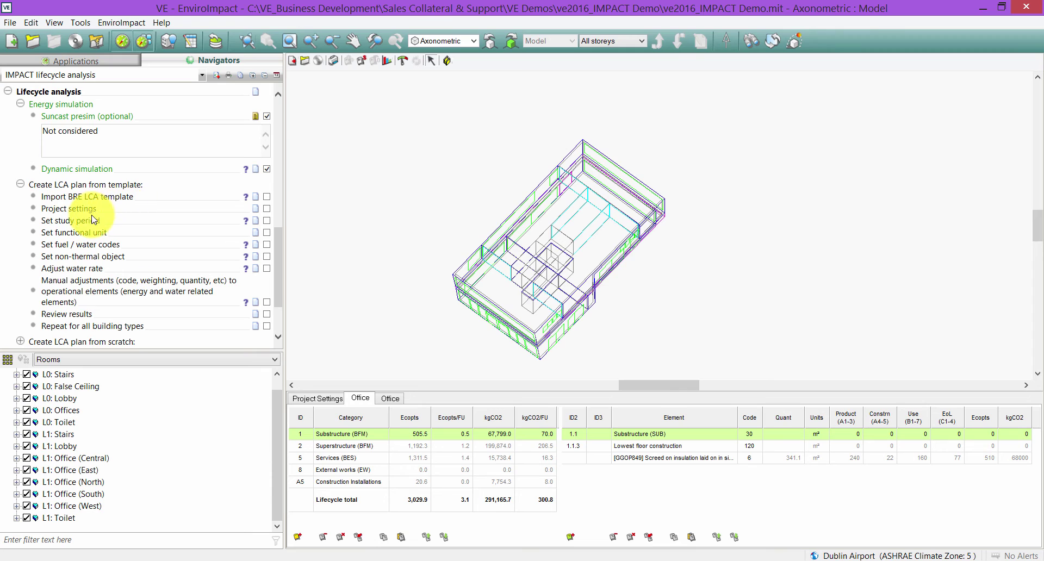
left_click(64, 213)
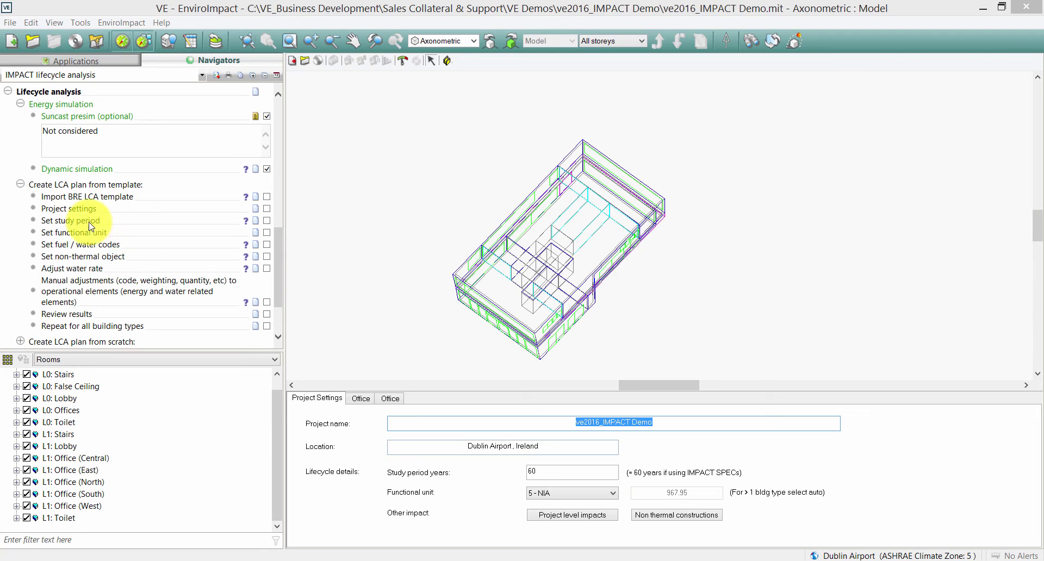
left_click_drag(551, 473, 519, 472)
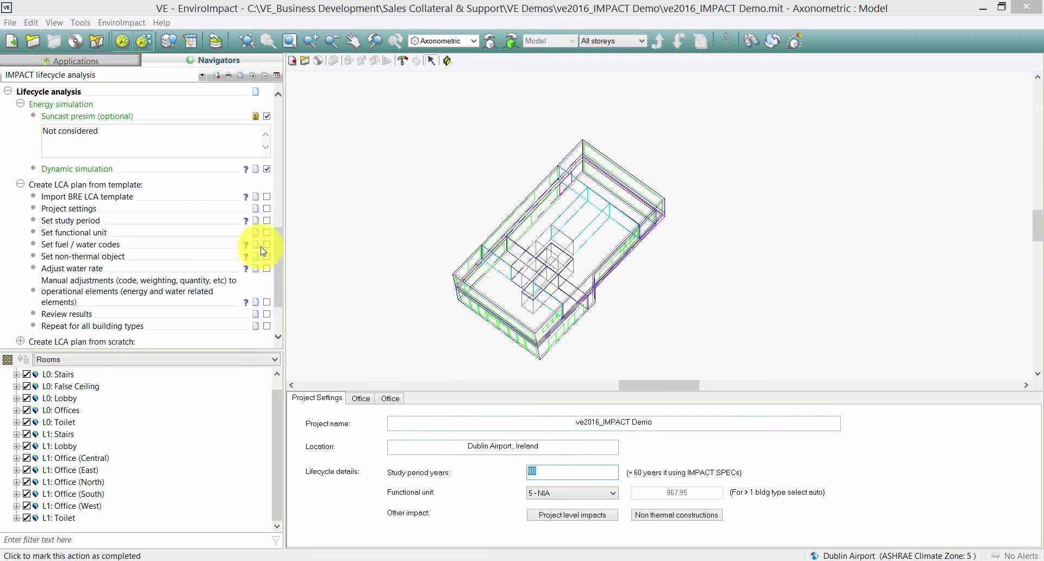
left_click(265, 221)
left_click(266, 210)
left_click(265, 197)
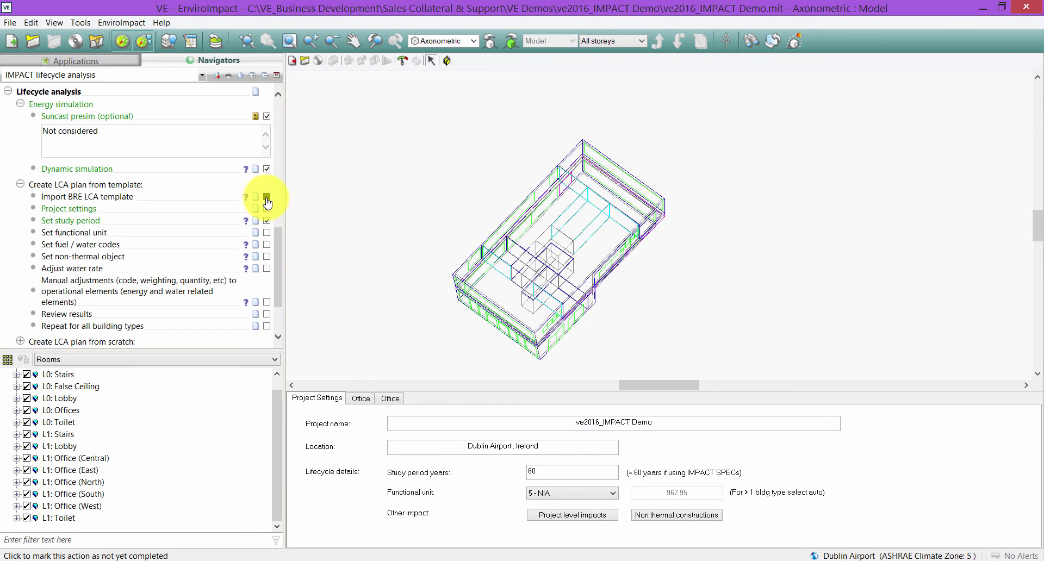
Look through the functional unit options in the project settings, keeping 5 - NIA
left_click(614, 493)
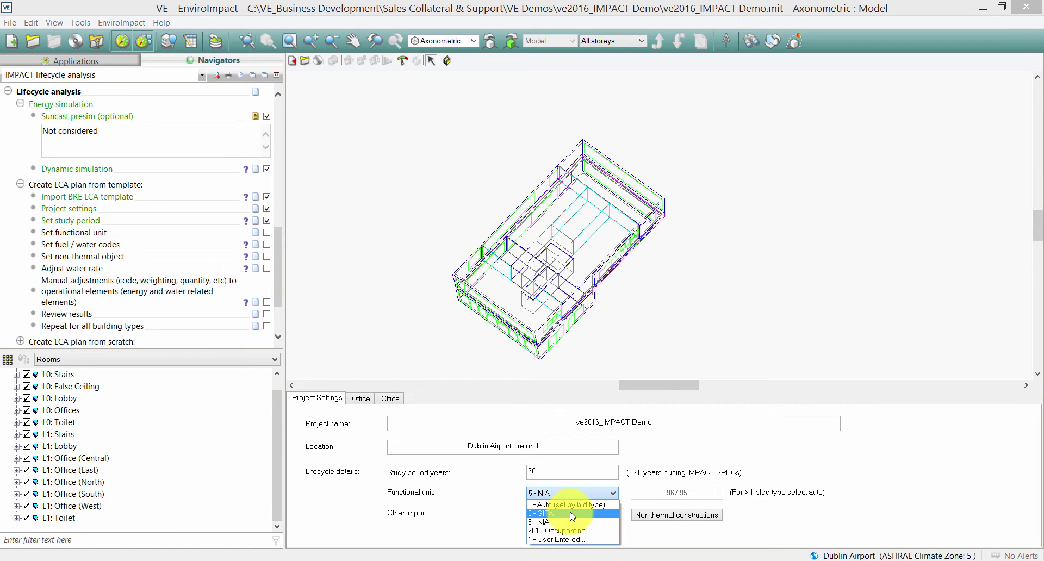
left_click(514, 495)
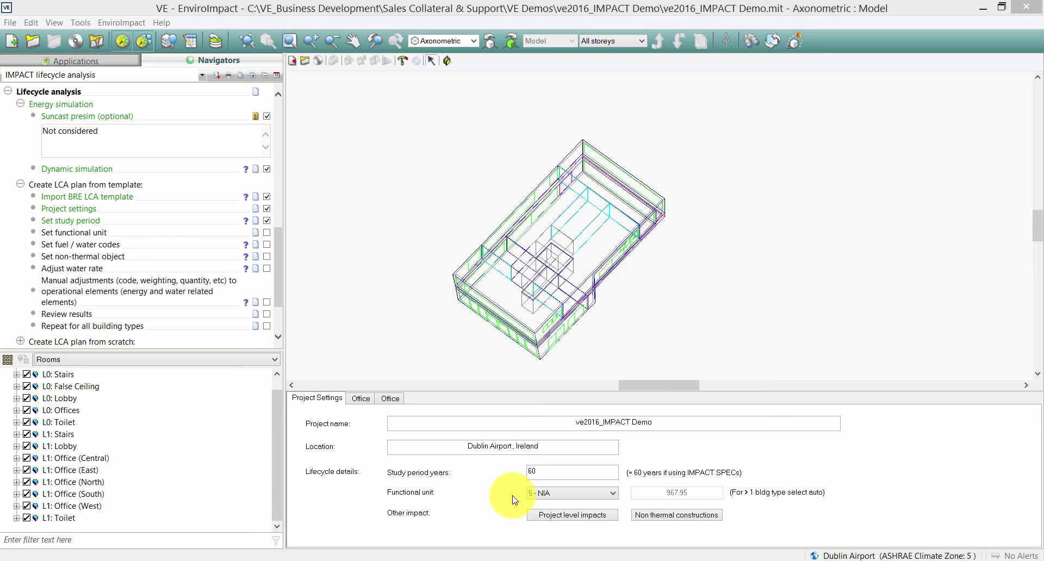
left_click(571, 495)
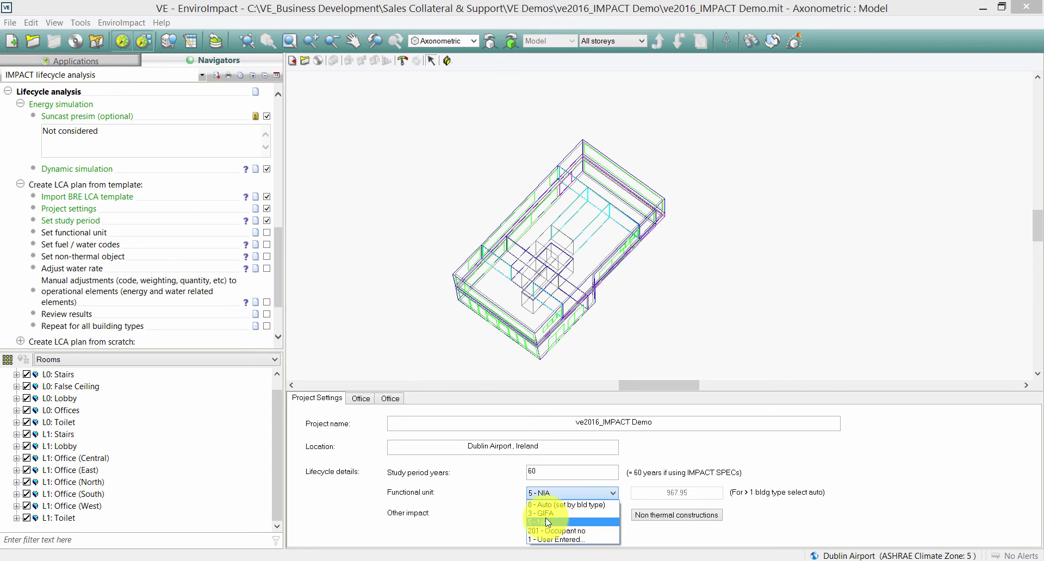
left_click(494, 496)
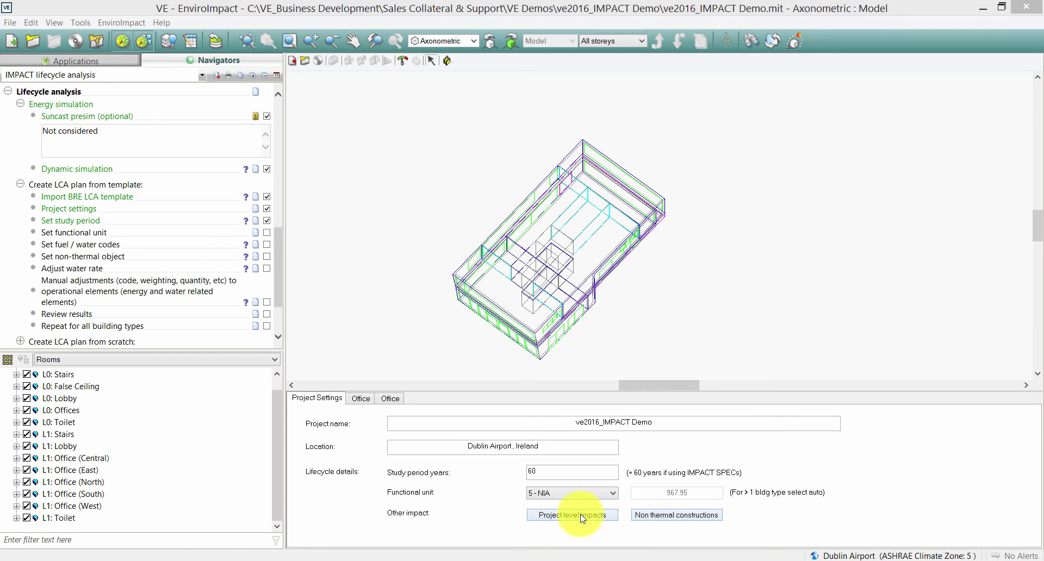
Review the project level impact codes and the non-thermal objects list, closing both without changes
left_click(595, 520)
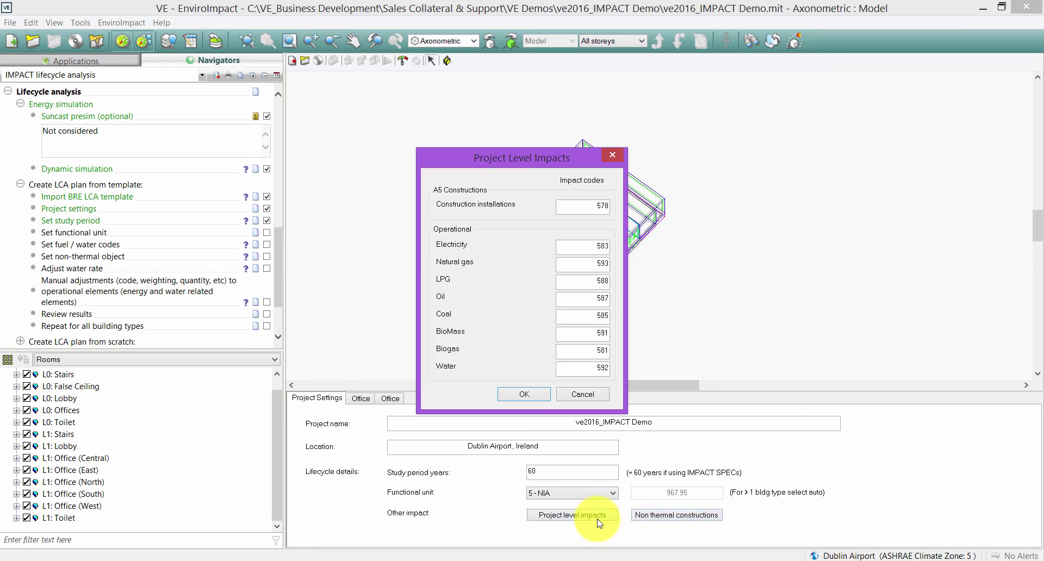
left_click(584, 395)
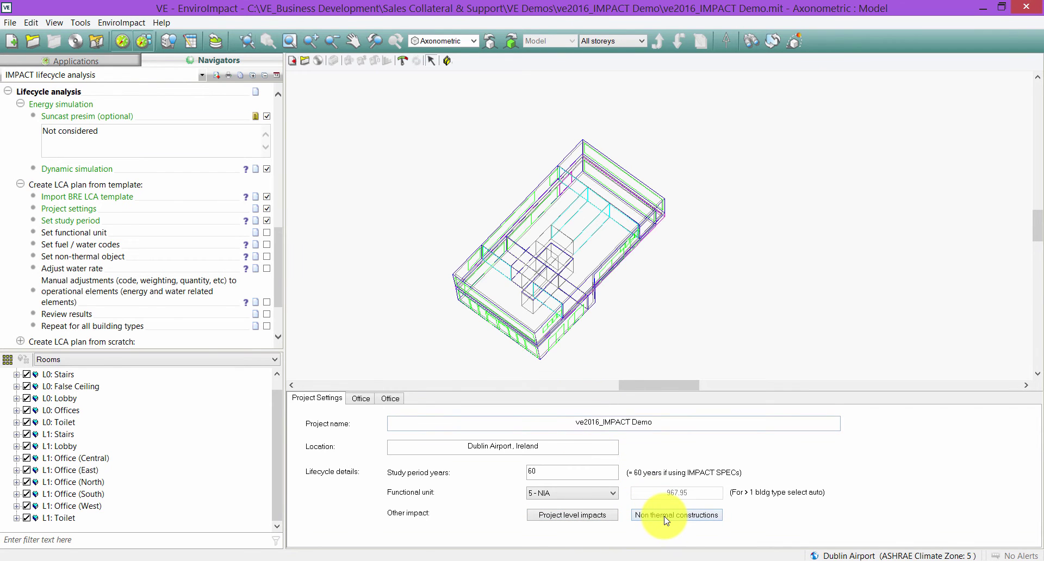
left_click(666, 517)
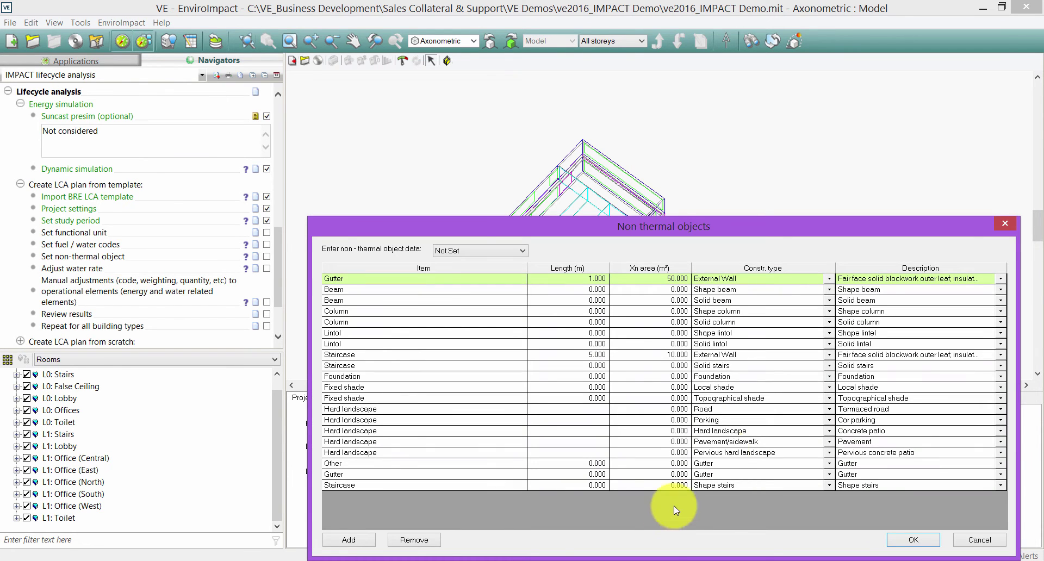
left_click_drag(566, 218, 536, 160)
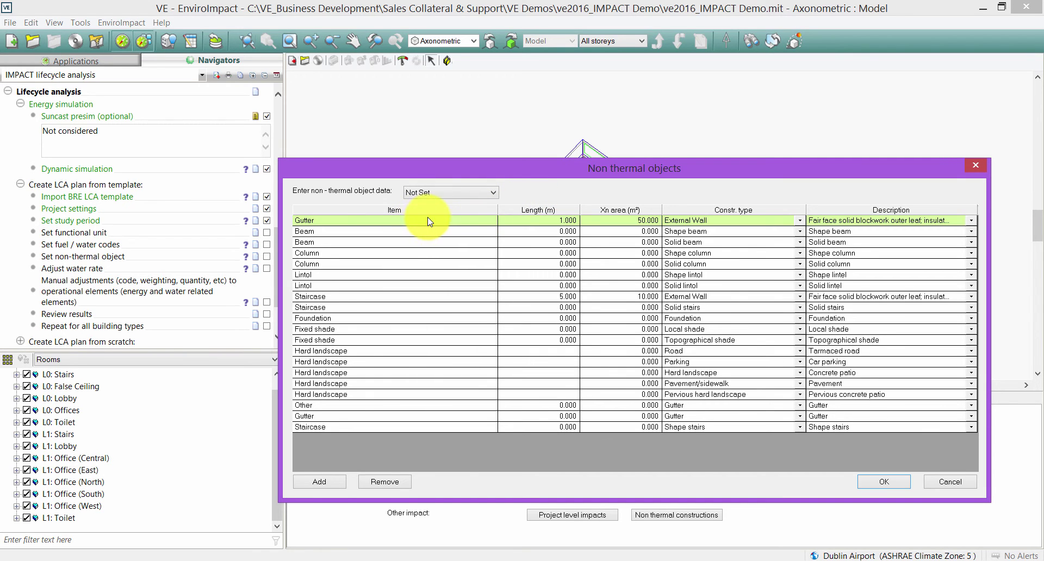
left_click(975, 166)
middle_click_drag(601, 196, 595, 246)
scroll(592, 245, "up", 1)
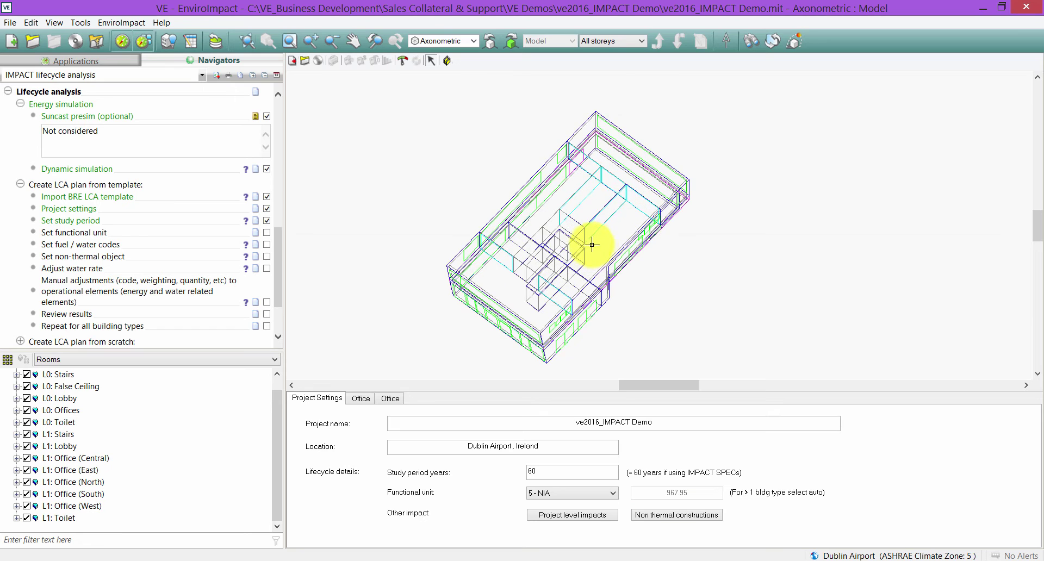
scroll(585, 168, "down", 2)
scroll(576, 199, "up", 3)
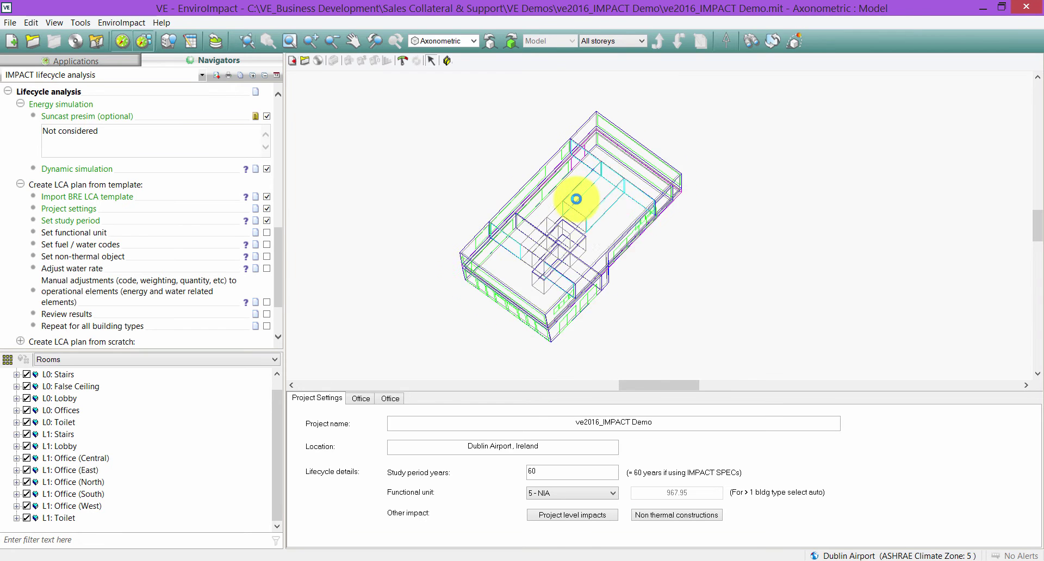
scroll(576, 199, "down", 3)
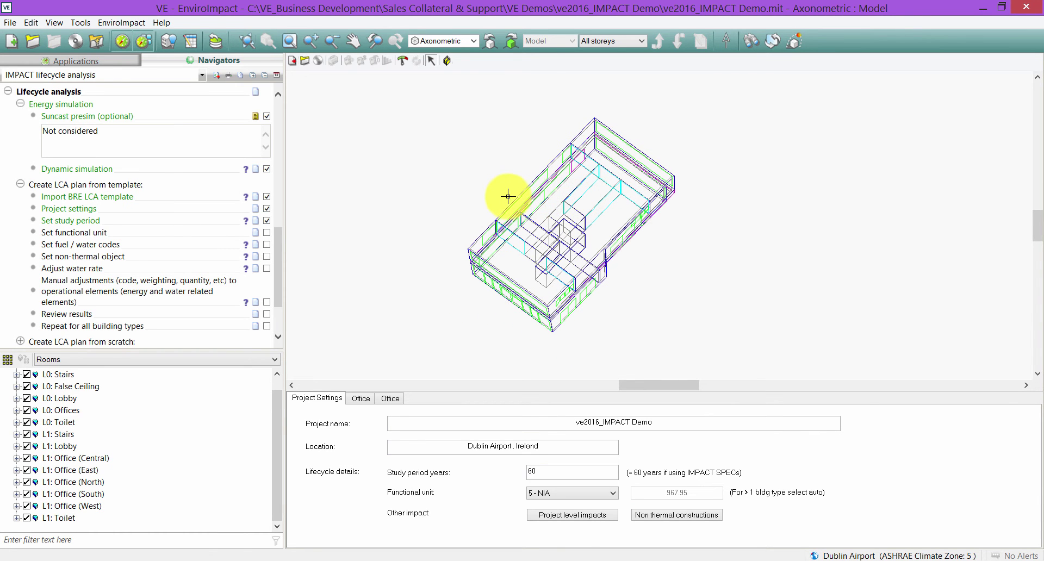
scroll(502, 196, "up", 1)
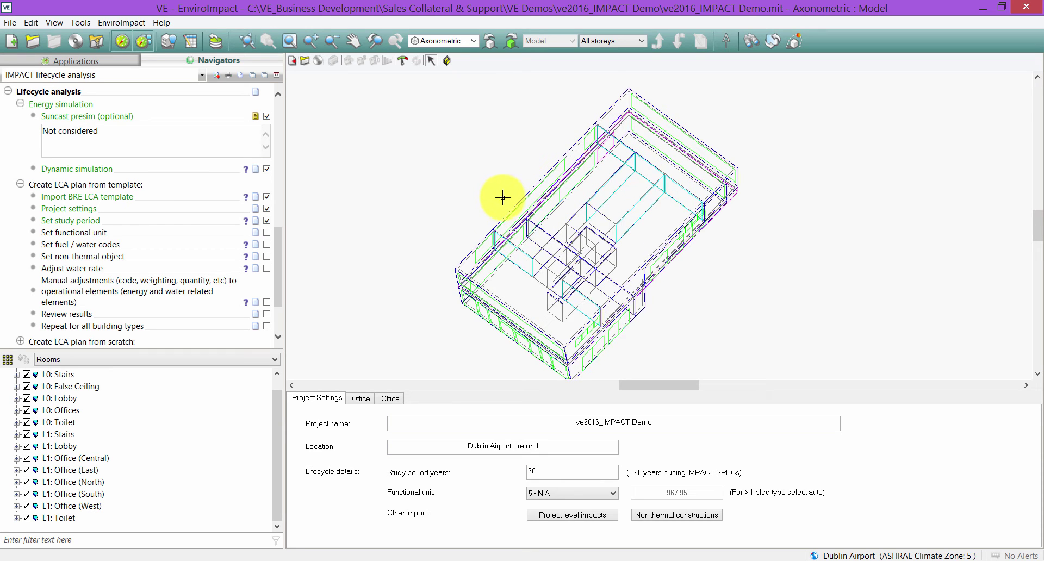
scroll(524, 294, "up", 1)
scroll(522, 278, "down", 1)
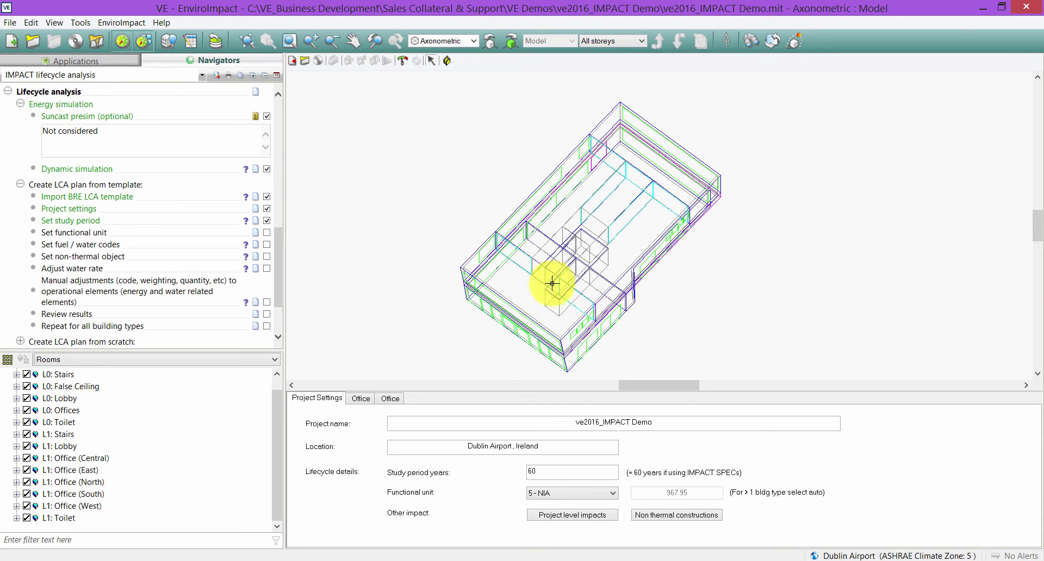
Mark the remaining tasks for creating the LCA plan from template as completed, from Set functional unit to Repeat for all building types
scroll(448, 248, "down", 1)
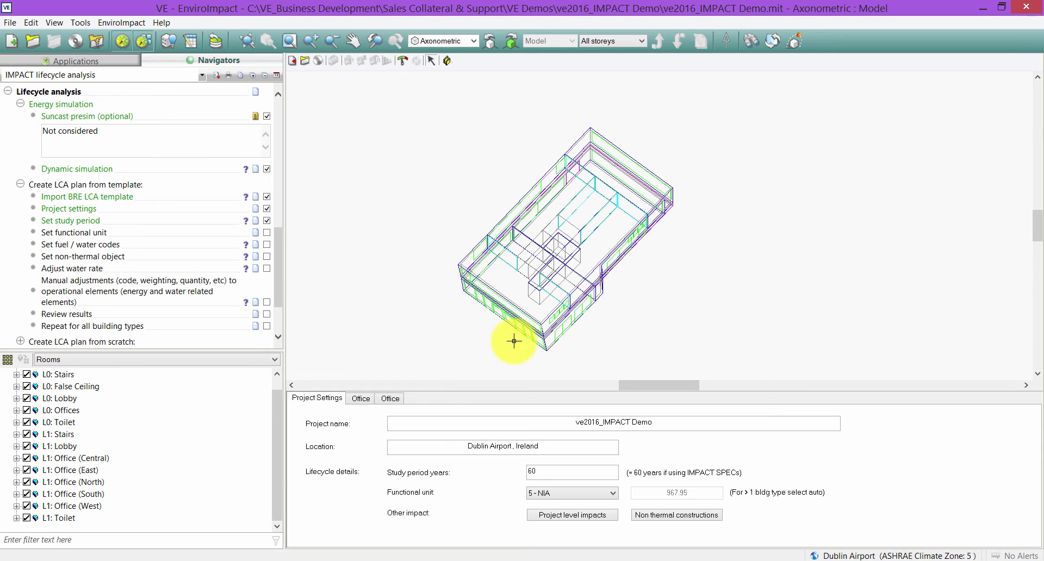
left_click(266, 232)
left_click(267, 245)
left_click(266, 257)
left_click(266, 268)
left_click(266, 302)
left_click(267, 315)
left_click(267, 326)
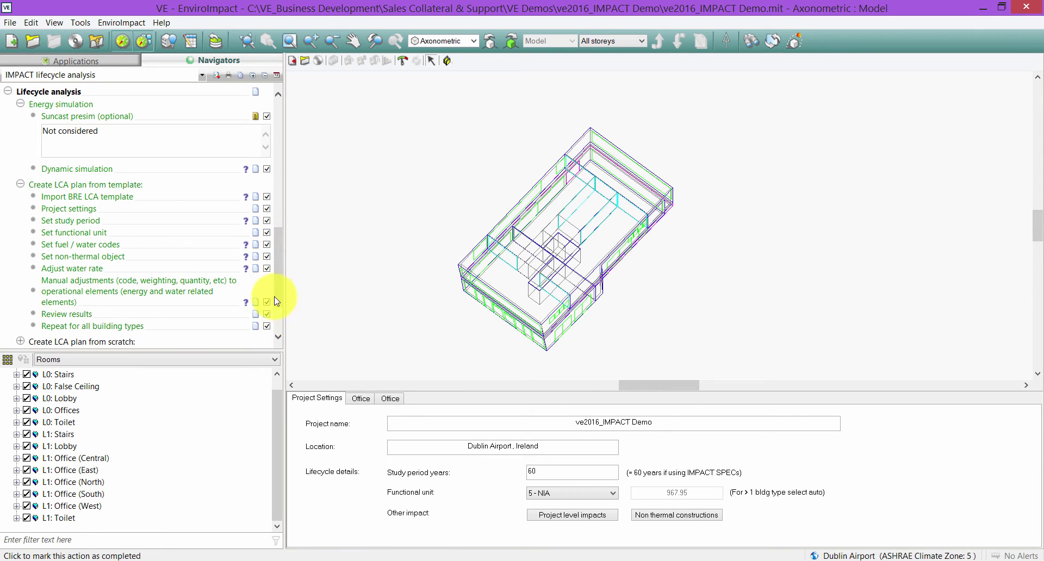
Look over the completed template tasks and the Tools list, and open the first Office plan
scroll(267, 297, "down", 2)
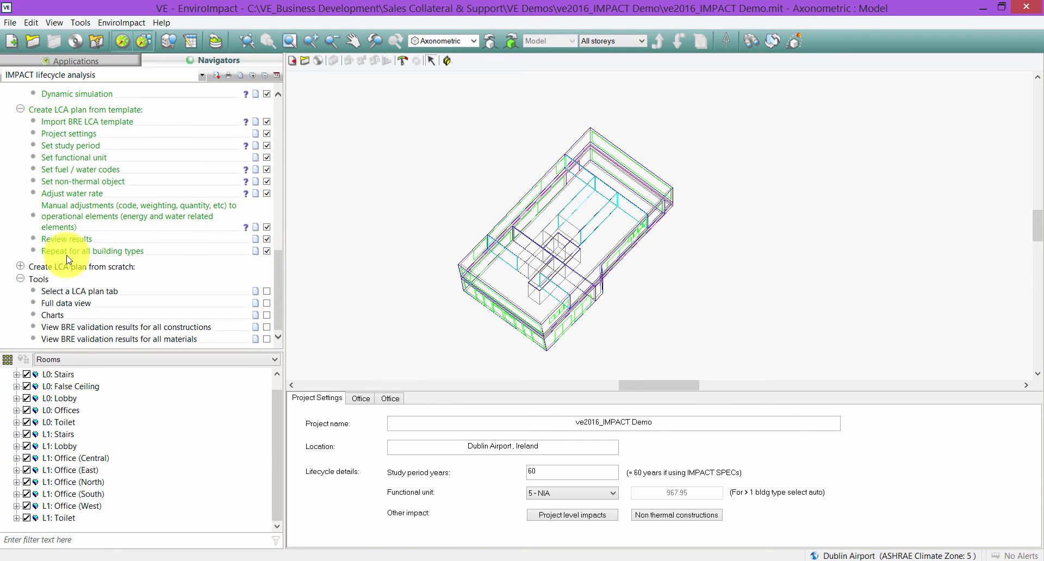
scroll(277, 260, "up", 2)
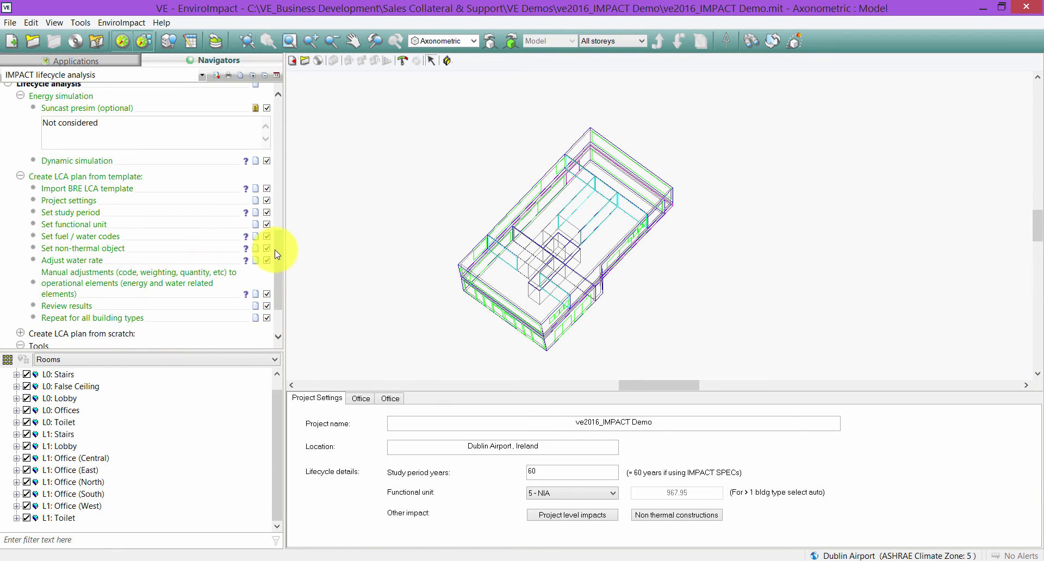
scroll(524, 207, "down", 2)
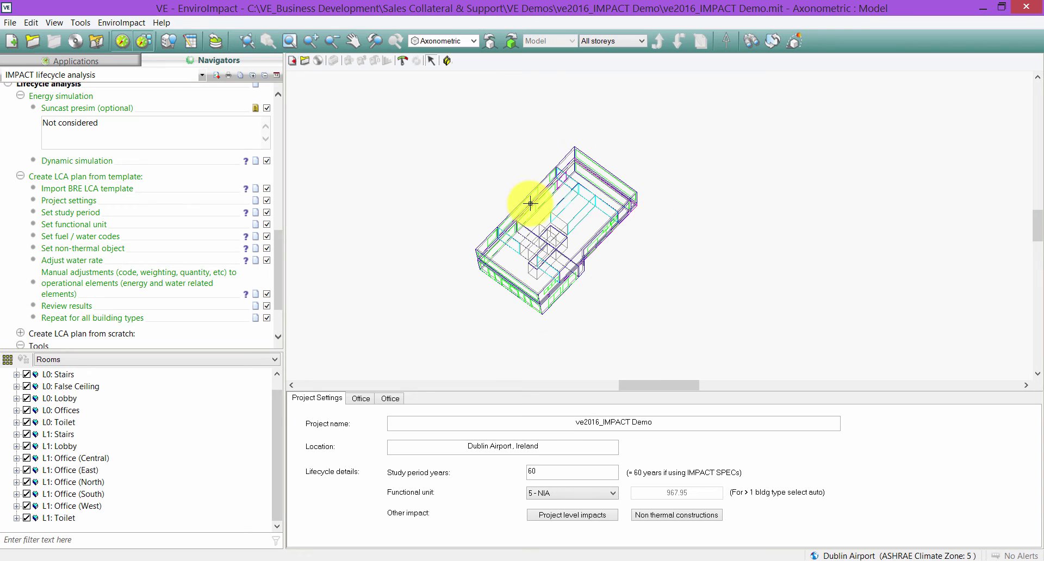
scroll(278, 256, "down", 2)
scroll(278, 256, "down", 2)
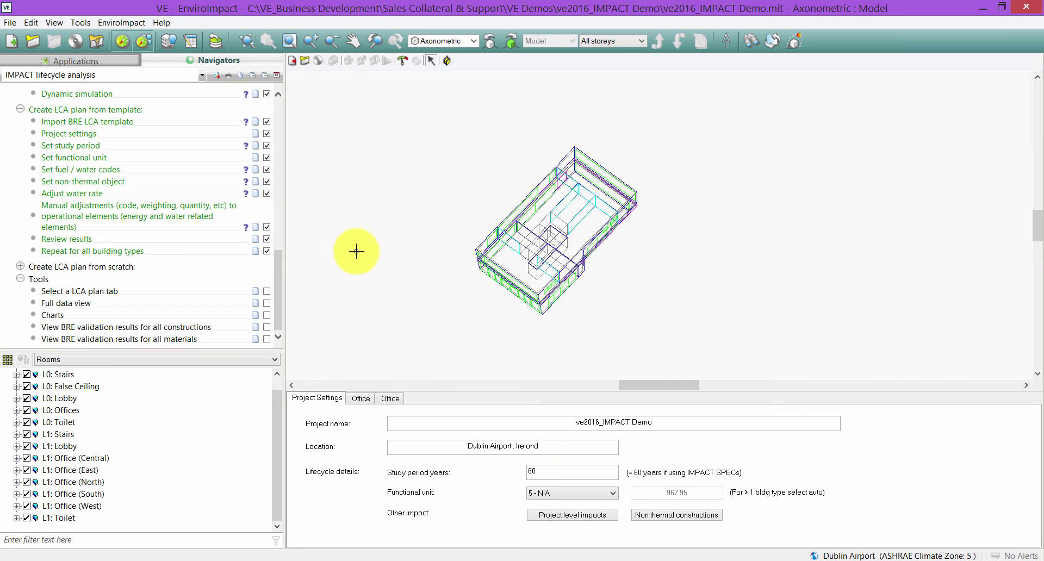
left_click(357, 400)
scroll(508, 159, "up", 1)
scroll(508, 160, "up", 1)
left_click_drag(437, 117, 729, 378)
scroll(686, 235, "down", 3)
scroll(670, 329, "up", 2)
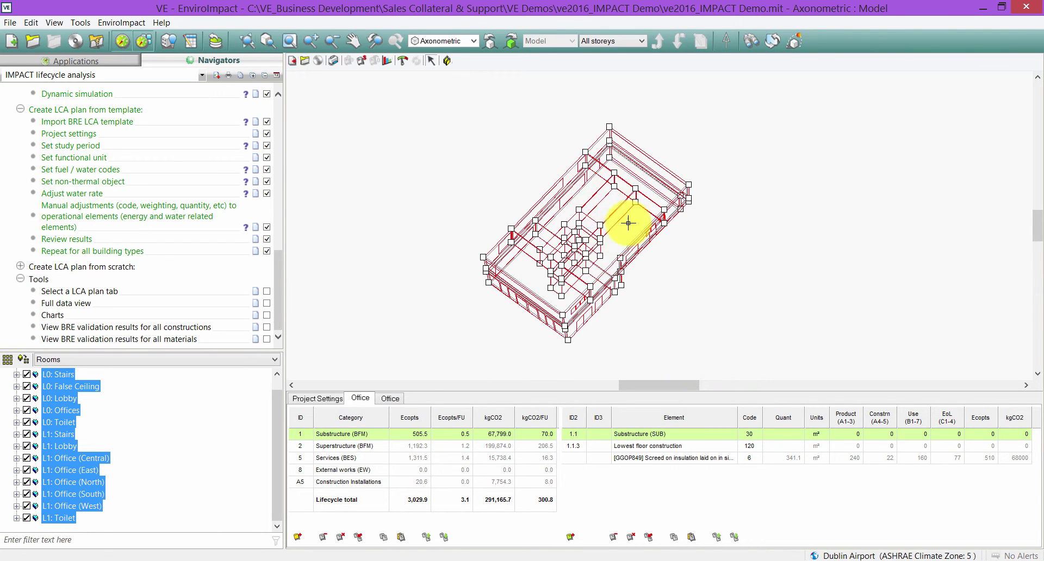
scroll(590, 128, "up", 1)
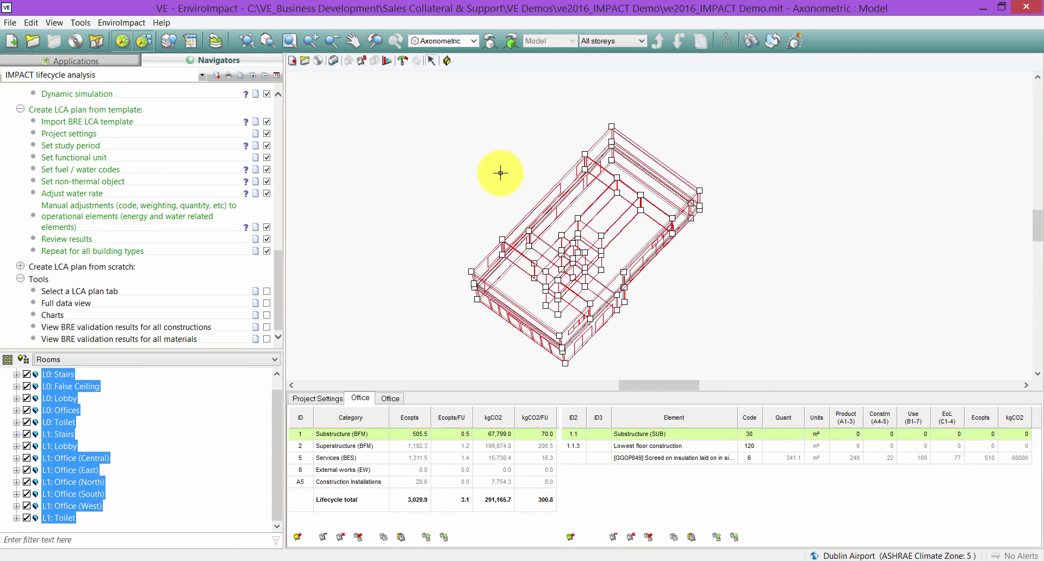
scroll(503, 169, "down", 1)
scroll(602, 157, "up", 1)
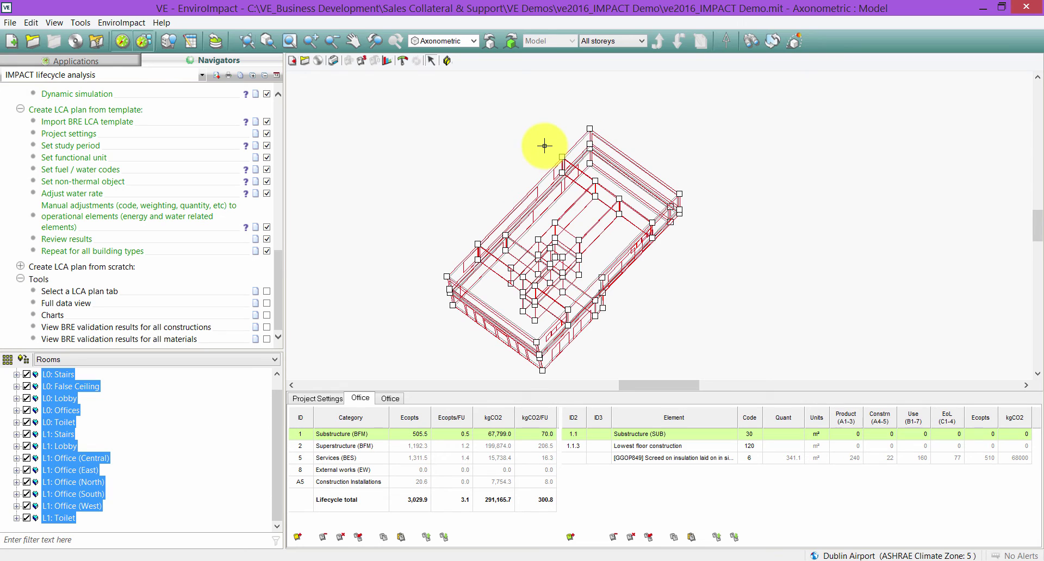
scroll(523, 149, "down", 2)
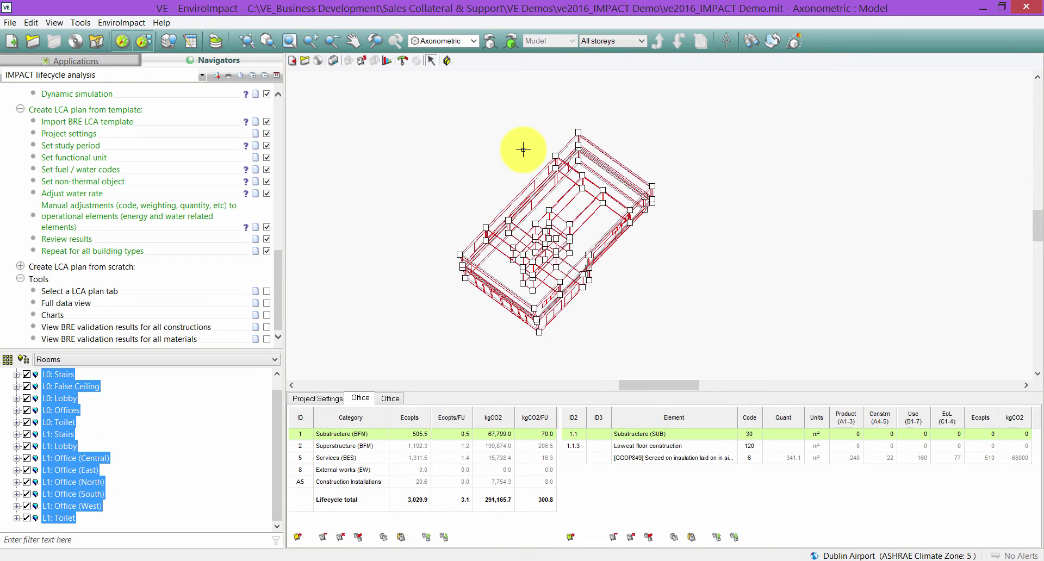
scroll(536, 232, "up", 1)
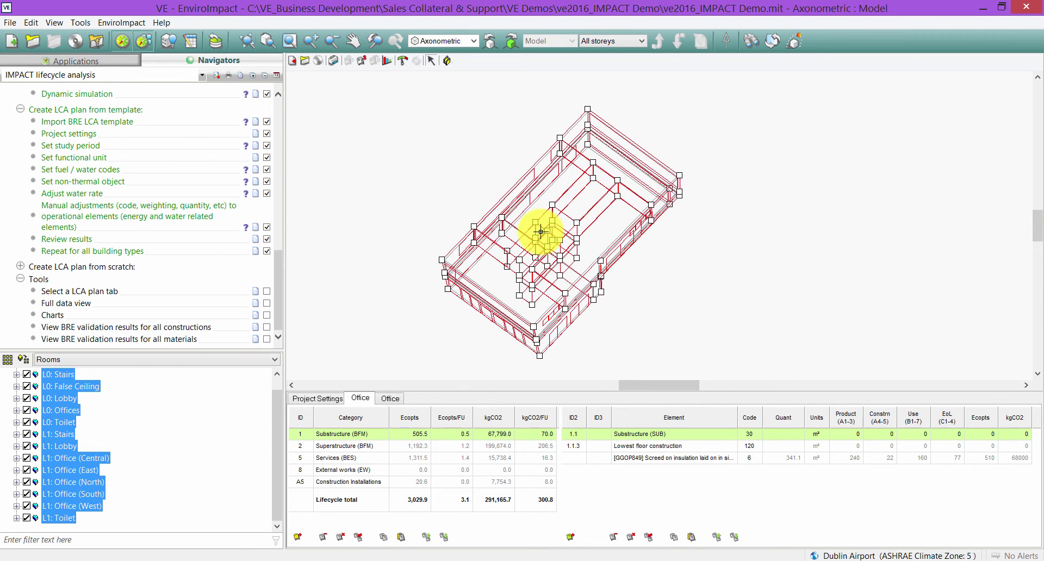
scroll(490, 178, "down", 1)
scroll(495, 165, "up", 2)
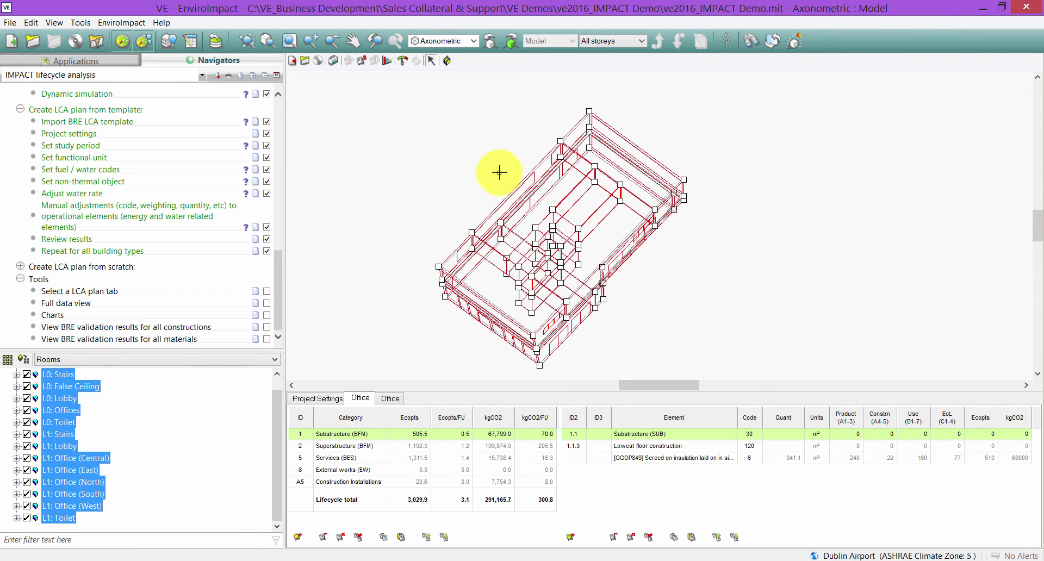
scroll(499, 174, "down", 1)
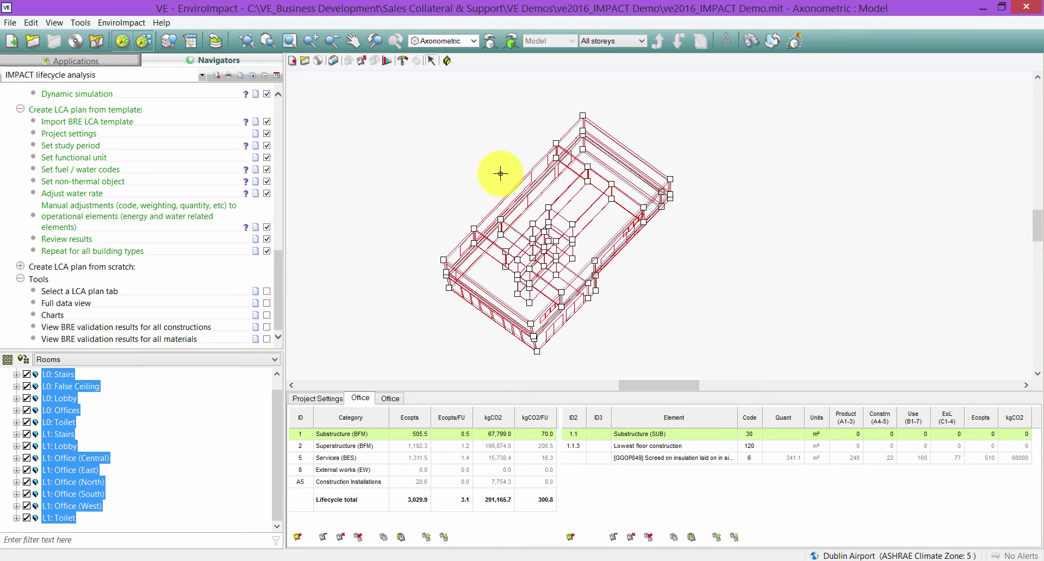
scroll(500, 174, "down", 1)
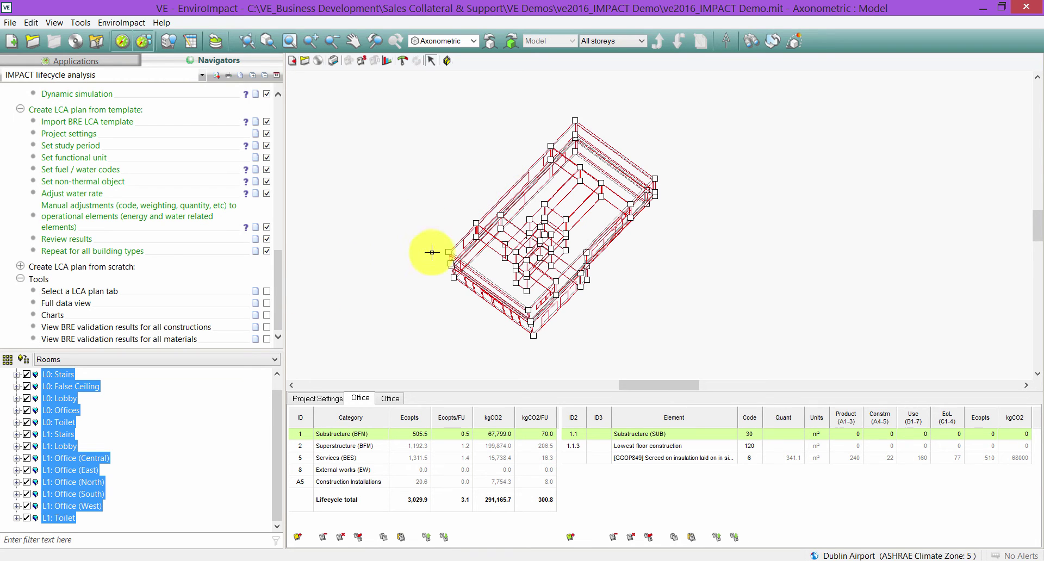
left_click(461, 303)
scroll(508, 315, "down", 2)
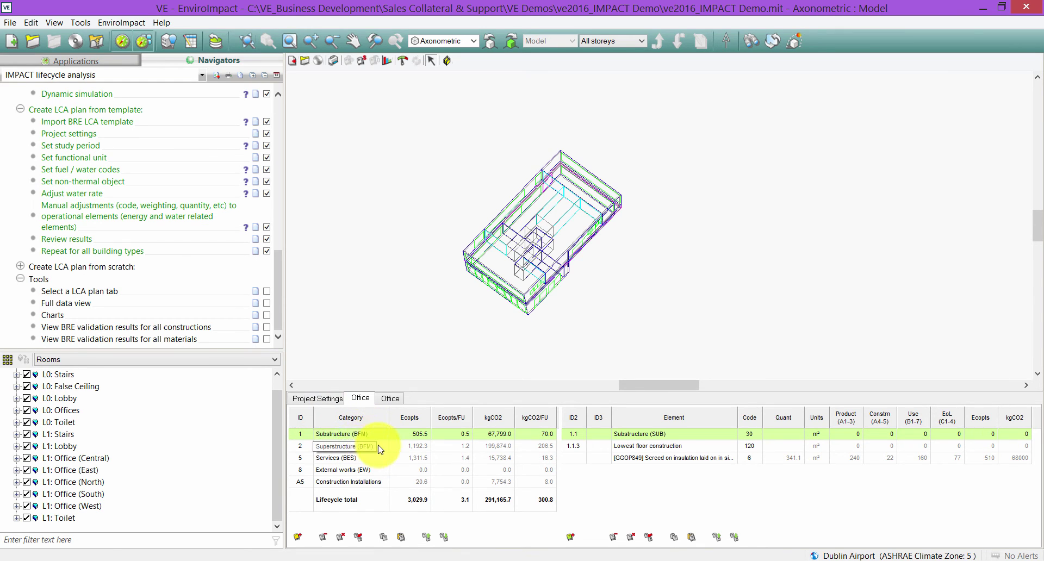
Review each lifecycle category of the first Office plan, from Superstructure to Construction Installations and back to Substructure
left_click(353, 449)
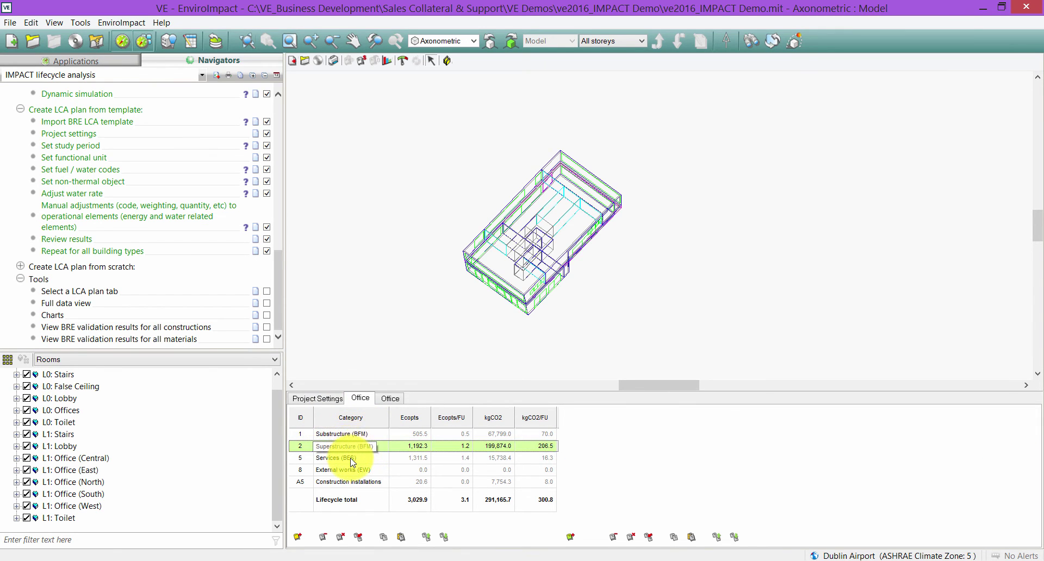
left_click(352, 458)
left_click(351, 470)
left_click(362, 482)
left_click(365, 470)
left_click(361, 458)
left_click(364, 445)
left_click(362, 435)
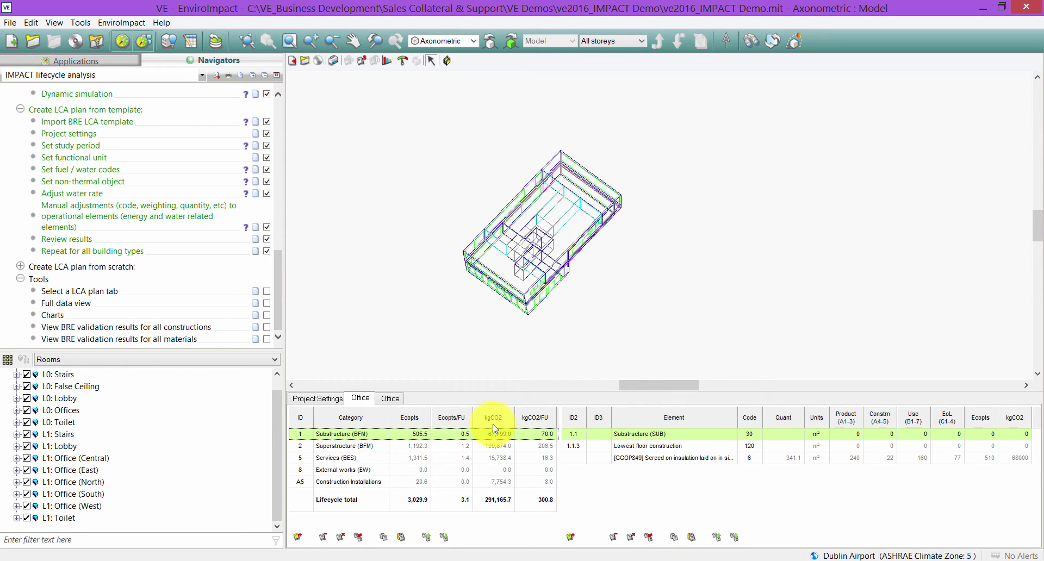
Compare the Substructure, Superstructure and Services elements, and inspect all impact columns of the Superstructure elements
left_click(354, 447)
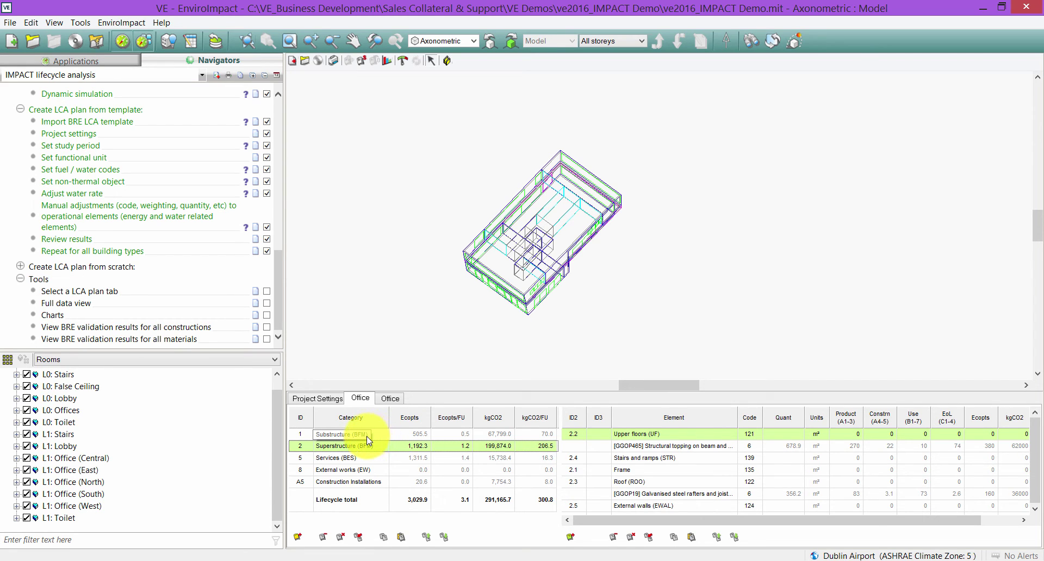
left_click(366, 435)
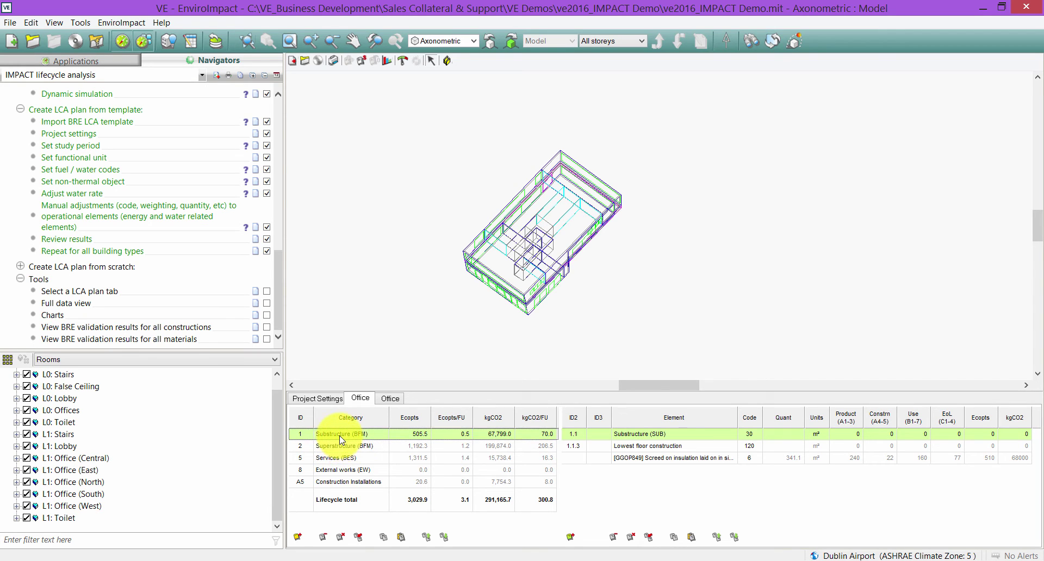
left_click(345, 447)
left_click(347, 457)
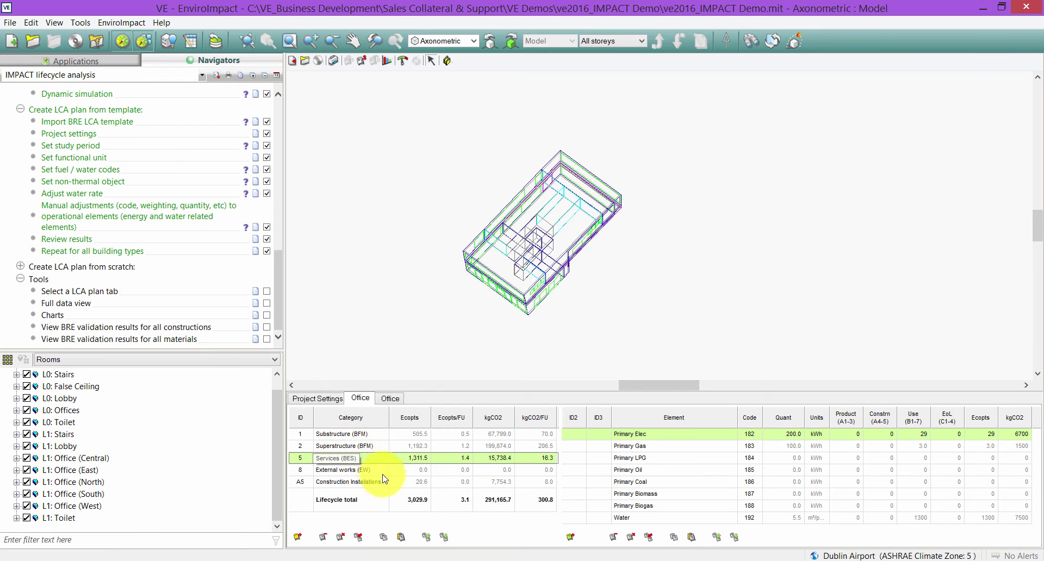
left_click(361, 447)
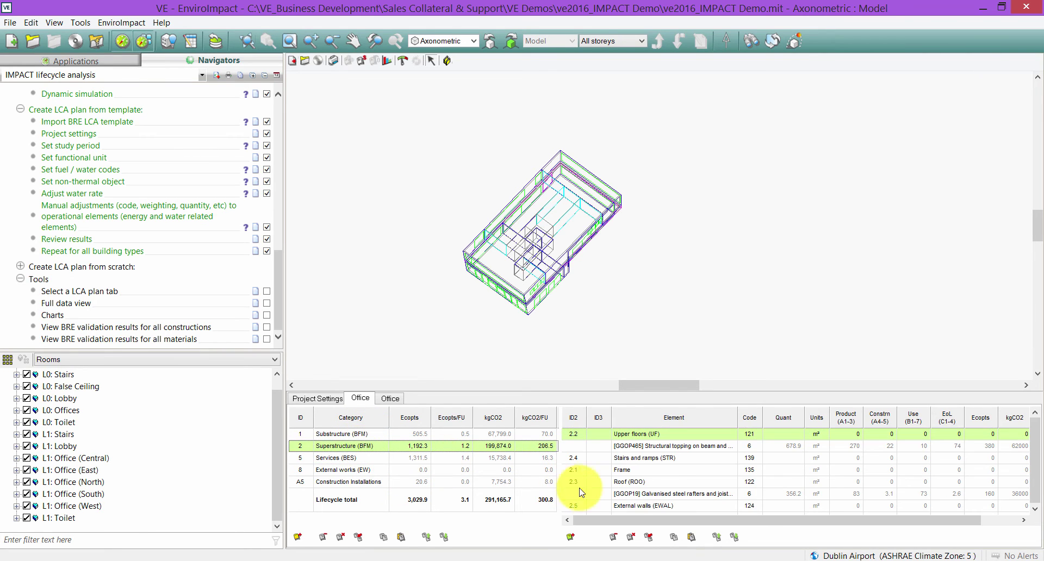
left_click_drag(791, 521, 828, 521)
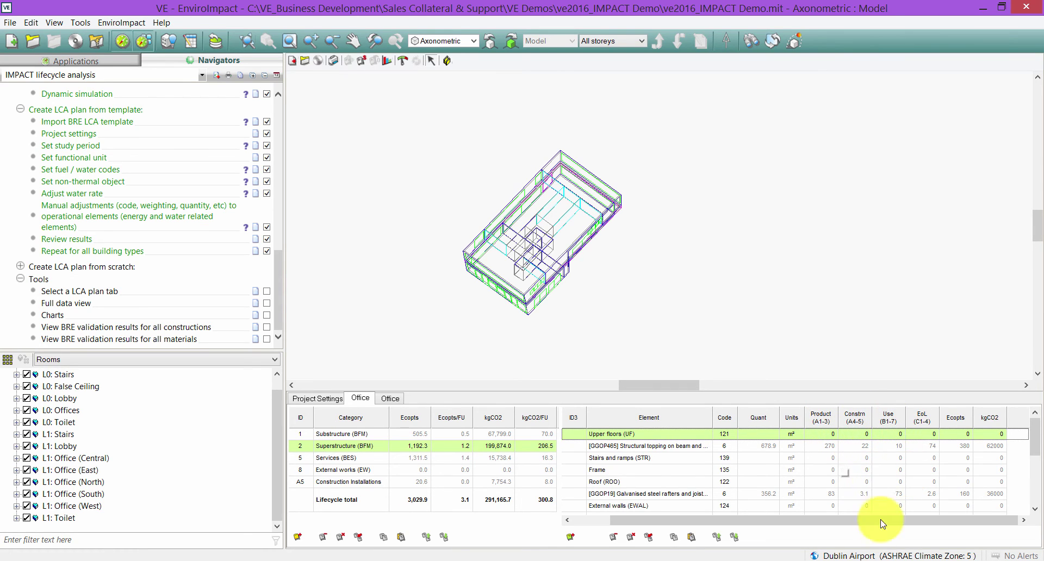
left_click_drag(864, 527, 804, 522)
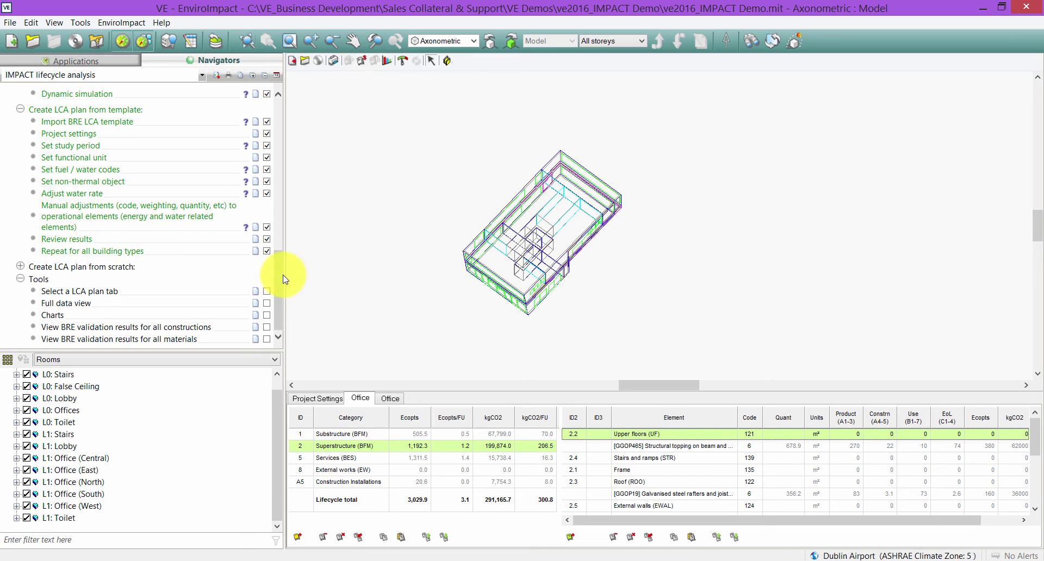
Set the Primary Elec quantity in the Services category to 250 kWh
left_click(338, 462)
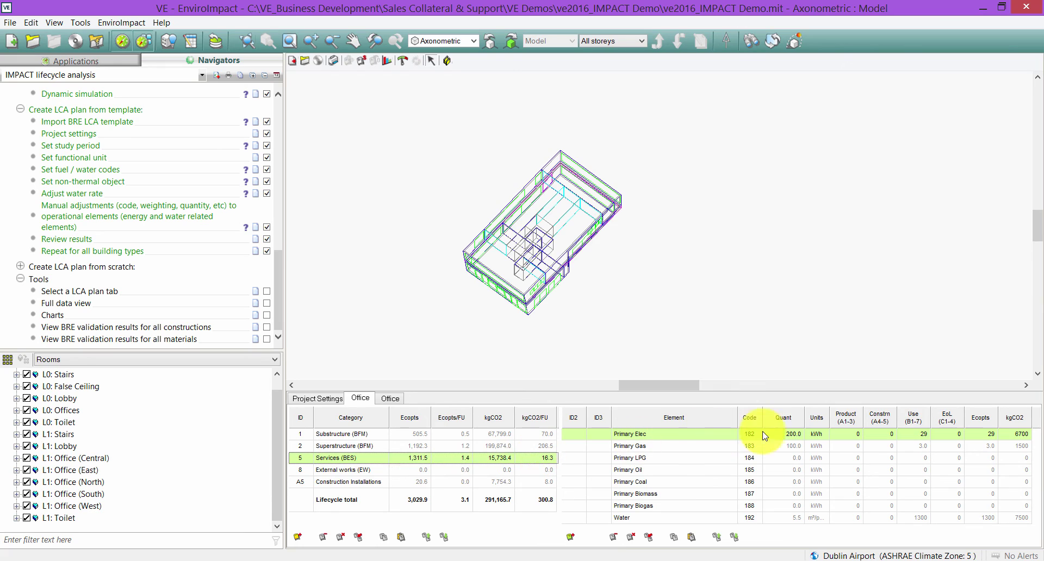
double_click(792, 434)
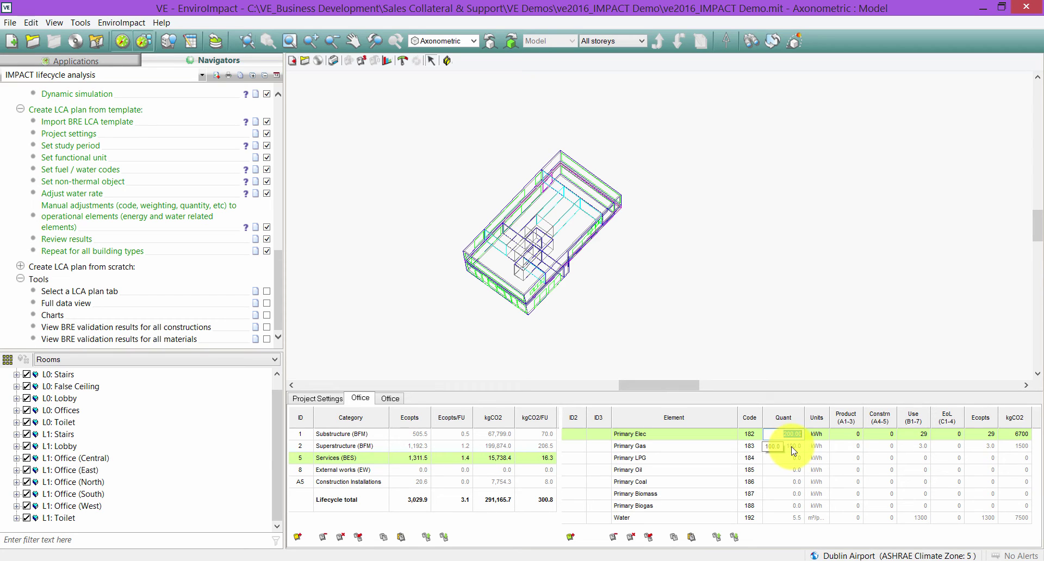
left_click(788, 451)
double_click(791, 444)
double_click(792, 433)
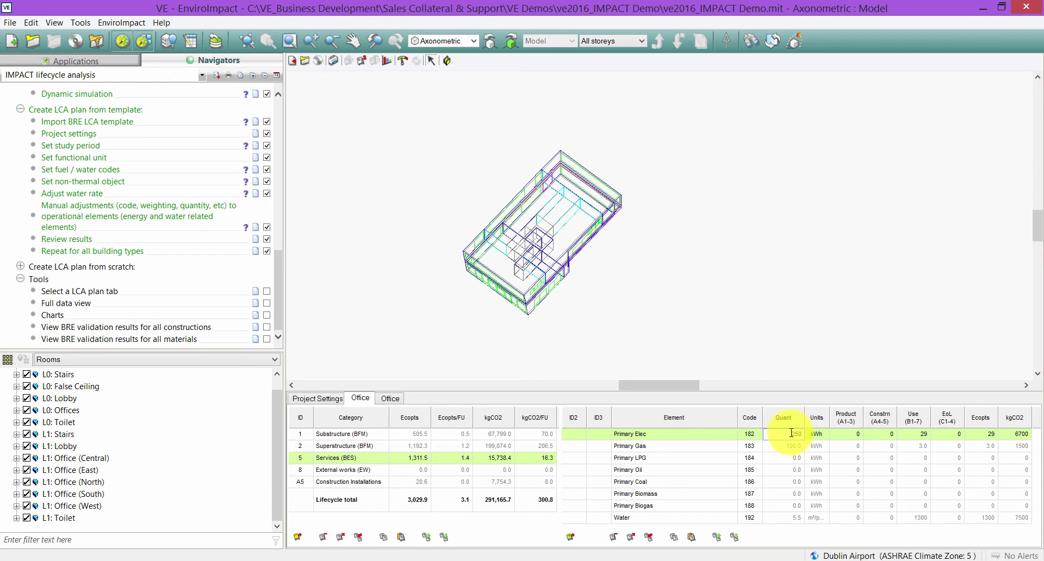
type("250")
key("Return")
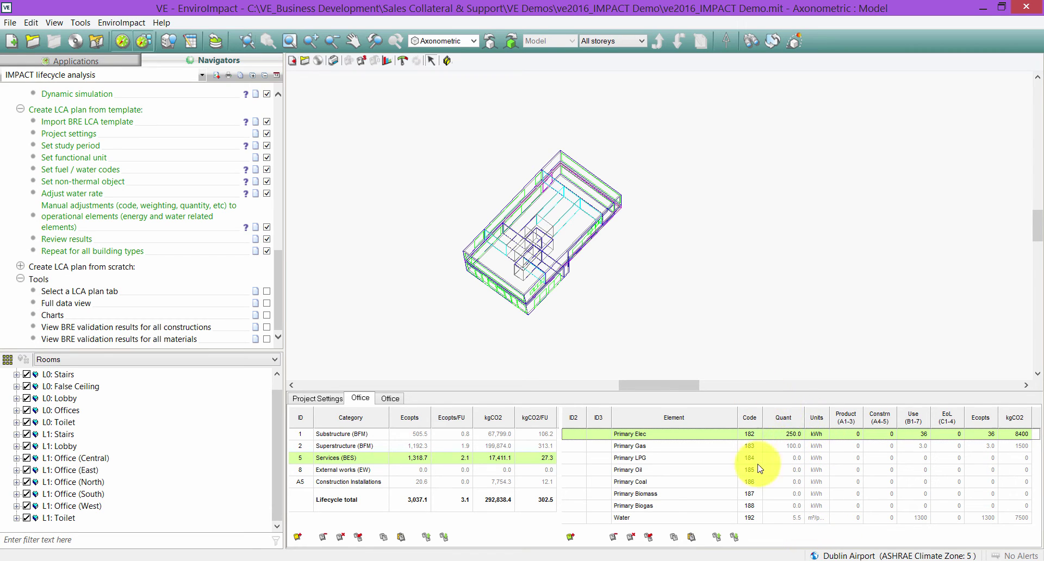
Check the Water quantity without changing it, and examine the chart of BRE Ecopoints environmental impact per life-stage, per issue
left_click(797, 519)
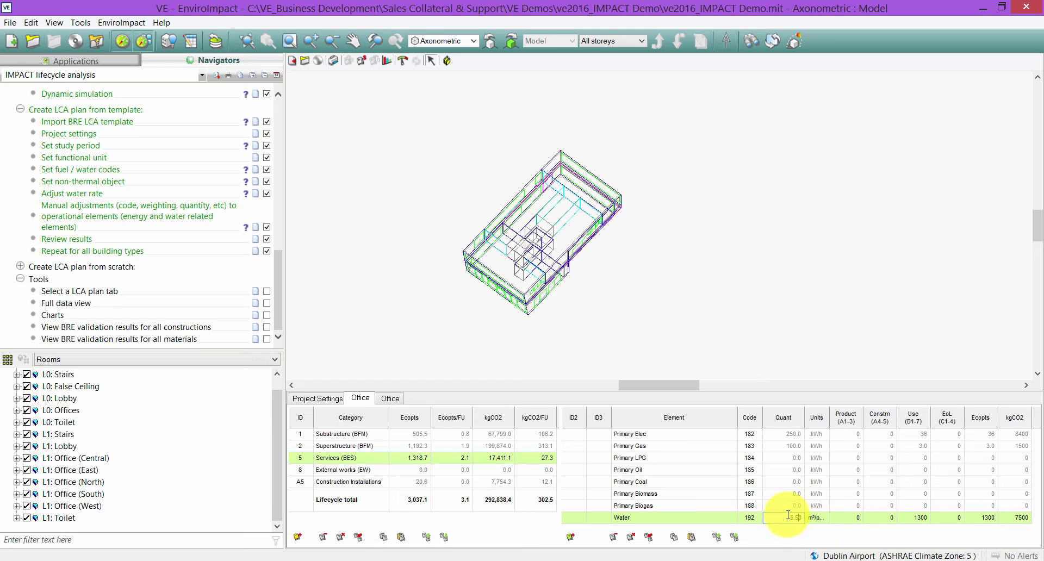
key("Up")
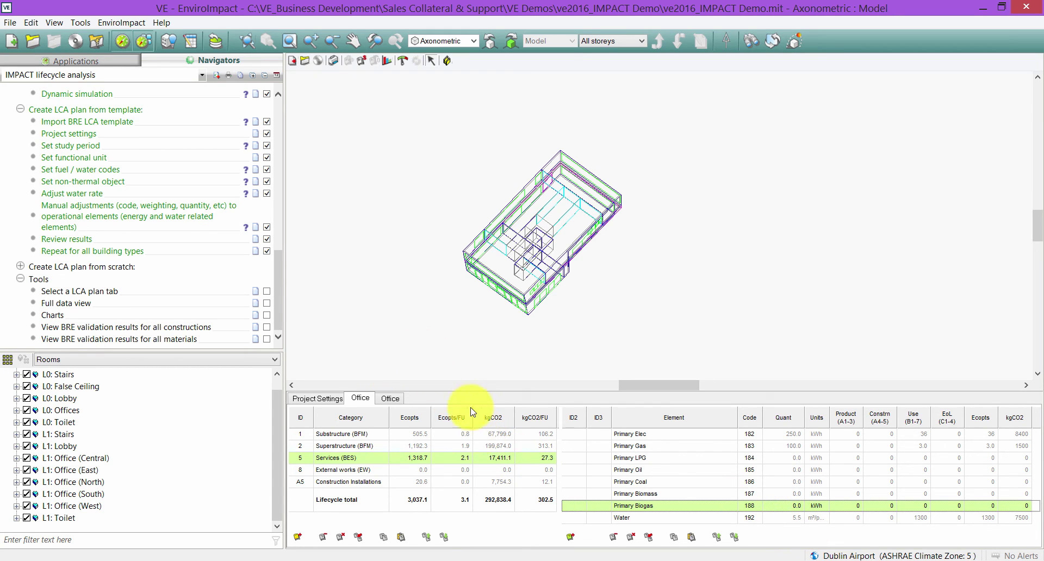
left_click(393, 64)
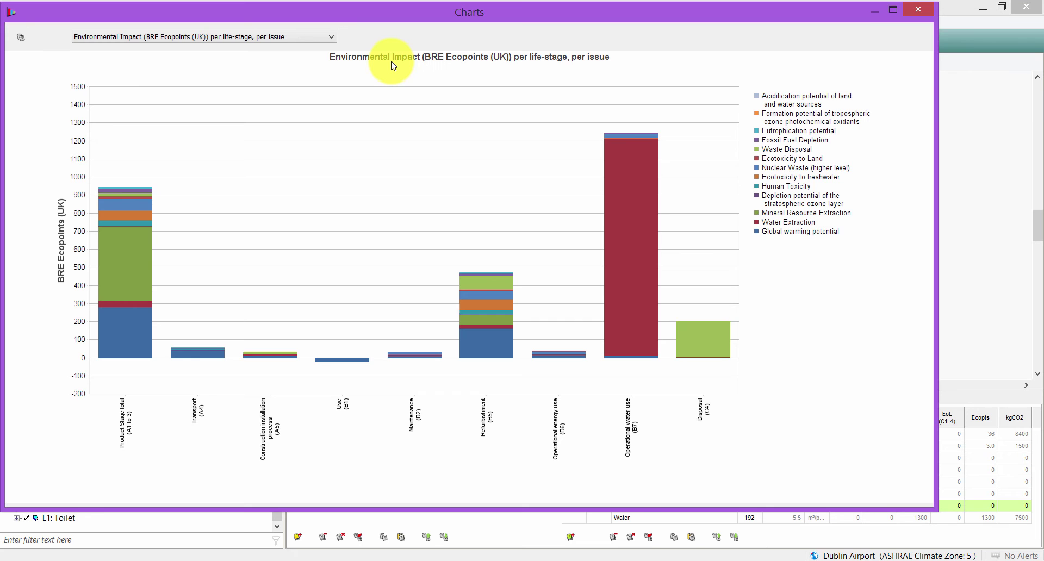
left_click(917, 9)
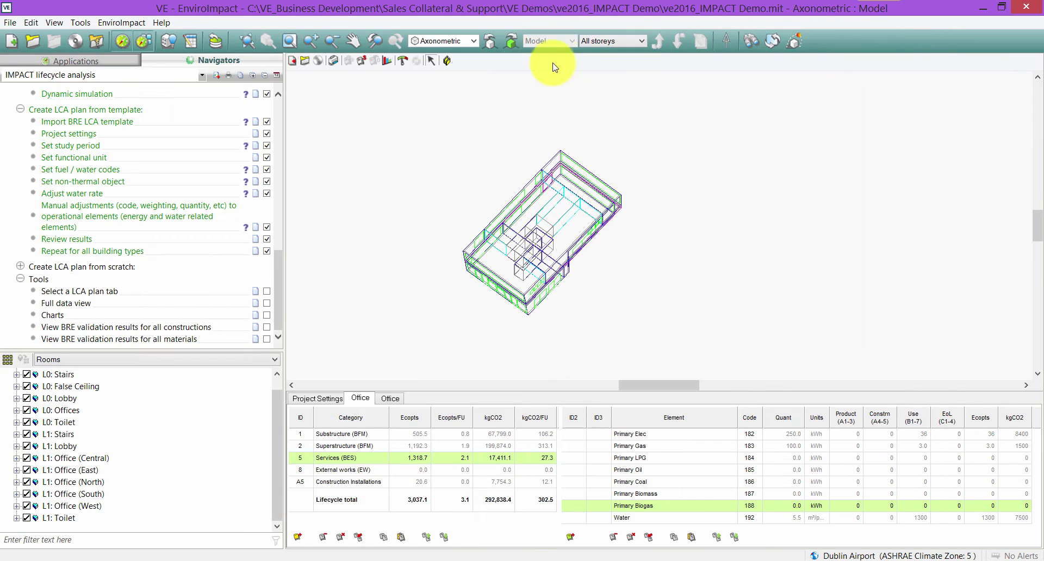
left_click(385, 59)
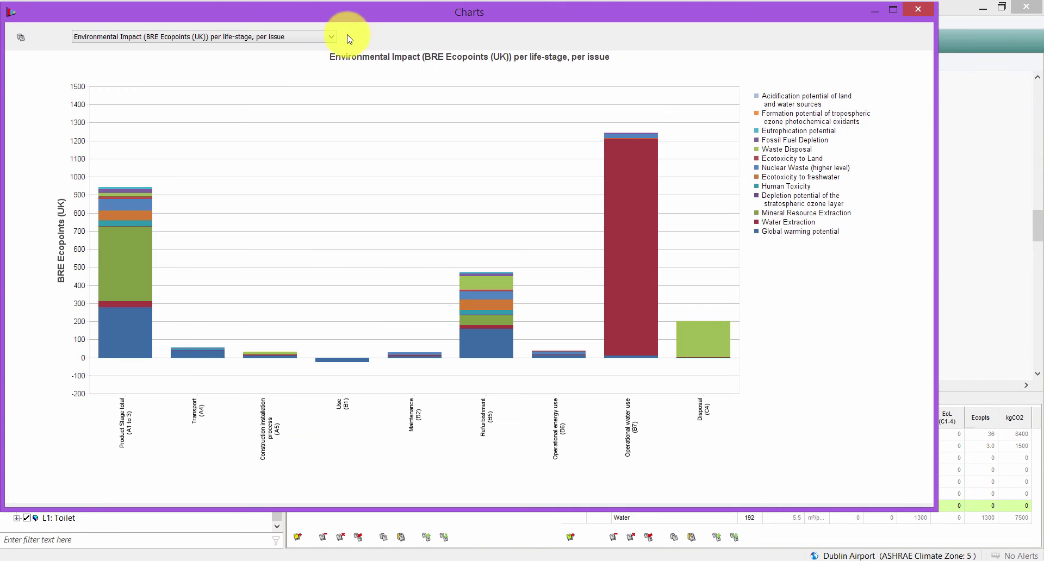
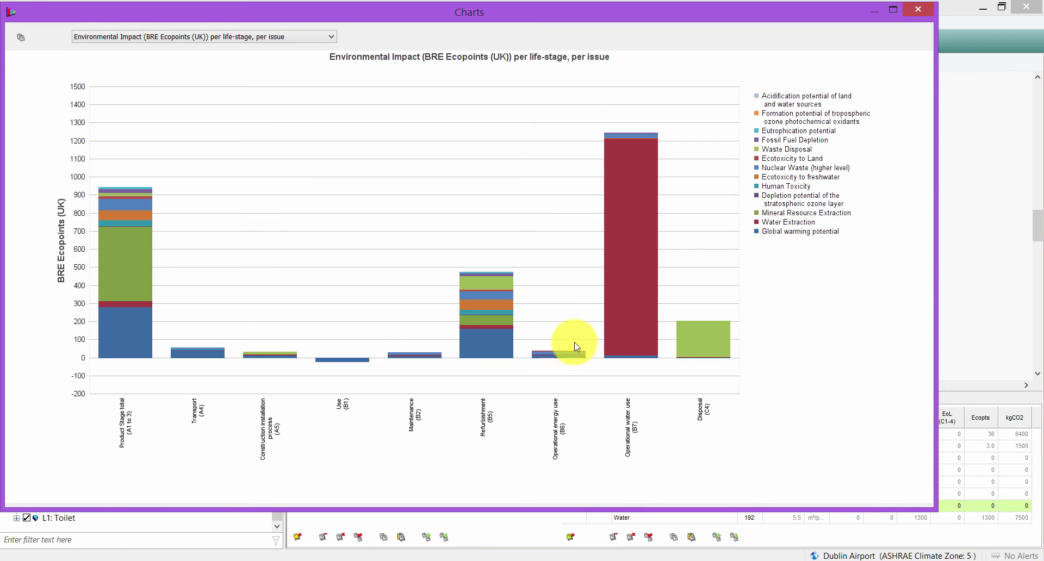
left_click(914, 10)
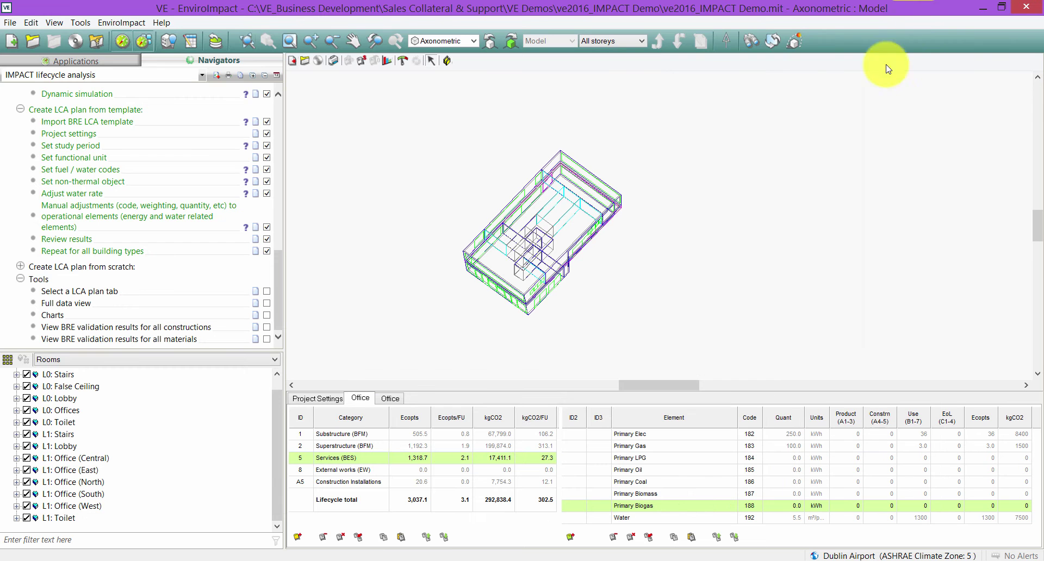
Set the Primary Elec quantity to 250,000 kWh and Primary Gas to 150,000 kWh, and check the BRE Ecopoints chart per life-stage, per issue
double_click(797, 434)
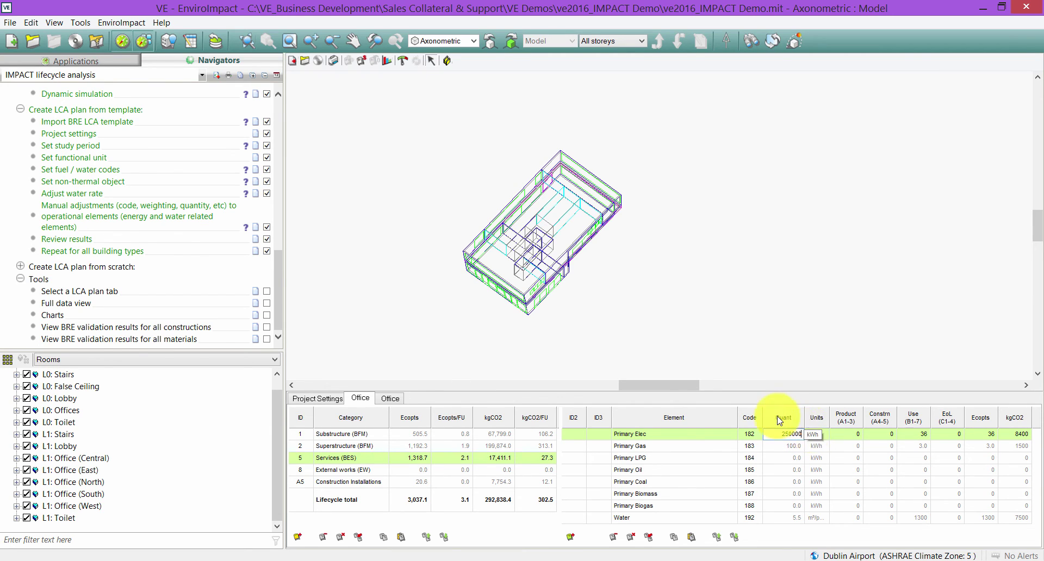
double_click(781, 446)
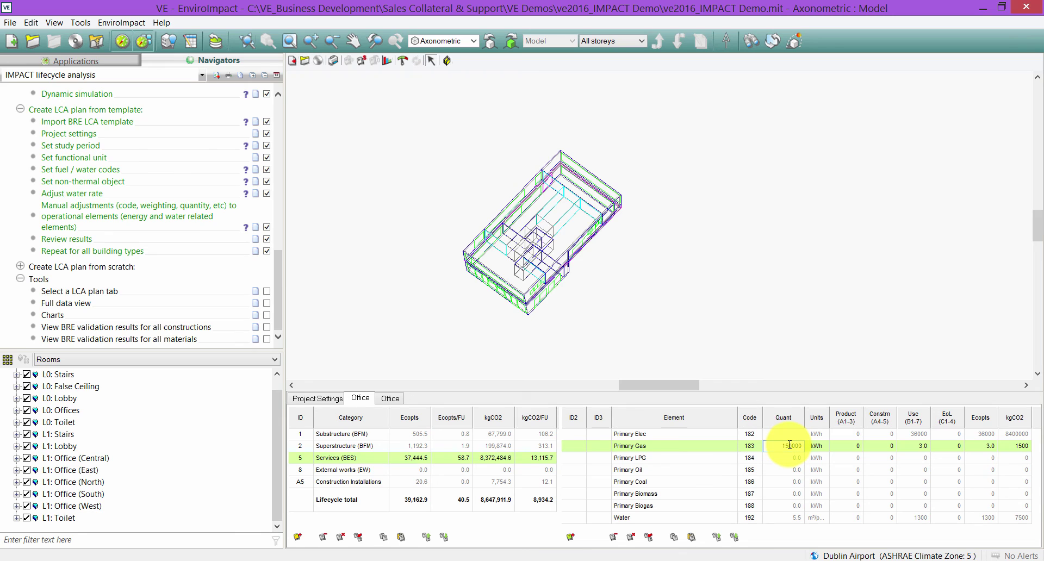
key("Return")
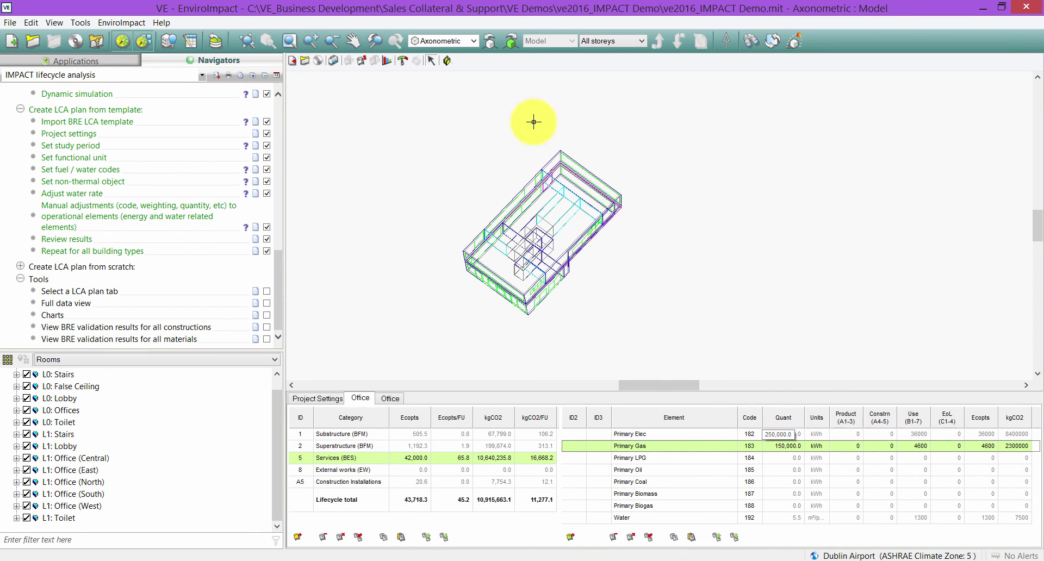
left_click(388, 63)
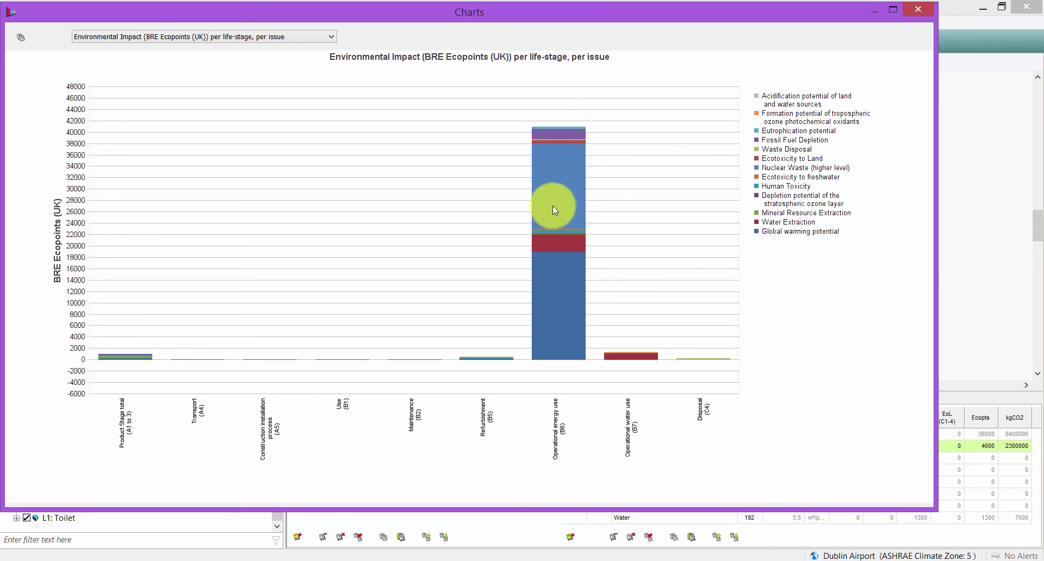
left_click(917, 9)
Set the Primary Elec quantity to 25,000 kWh and the Primary Gas quantity to 15,000 kWh in the Services category
left_click(785, 435)
left_click(787, 435)
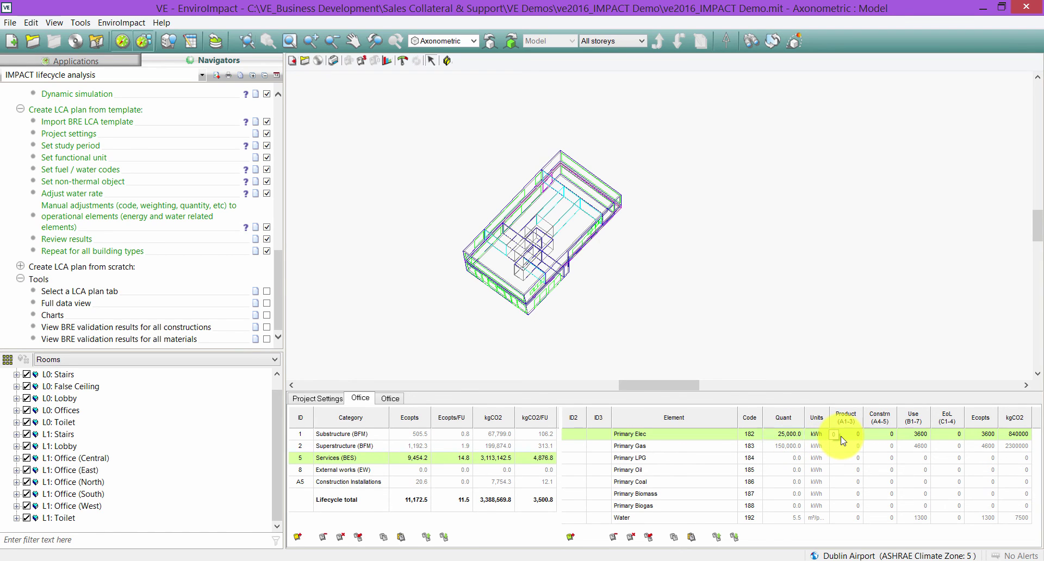
left_click(784, 447)
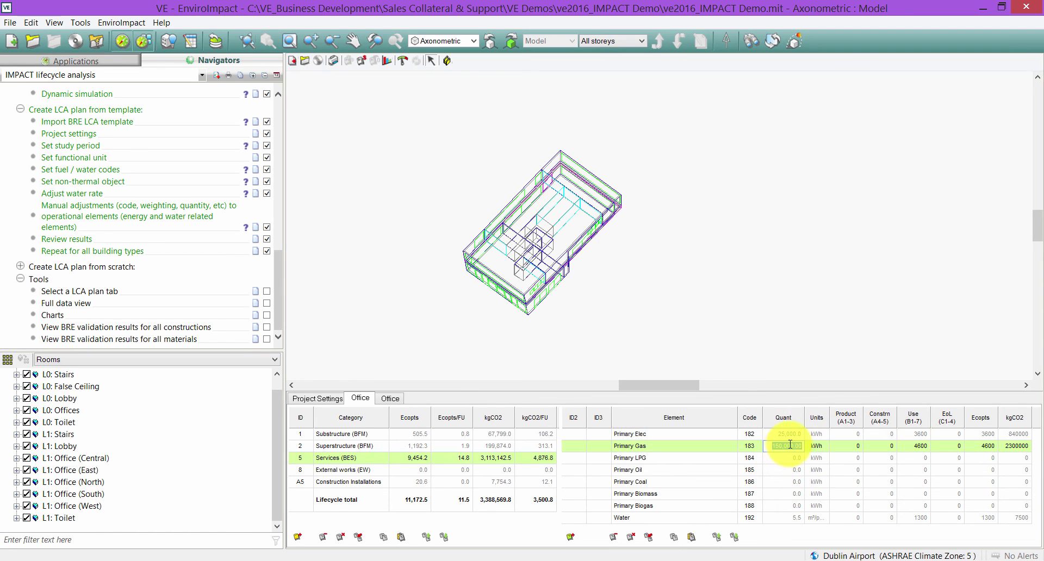
key("Return")
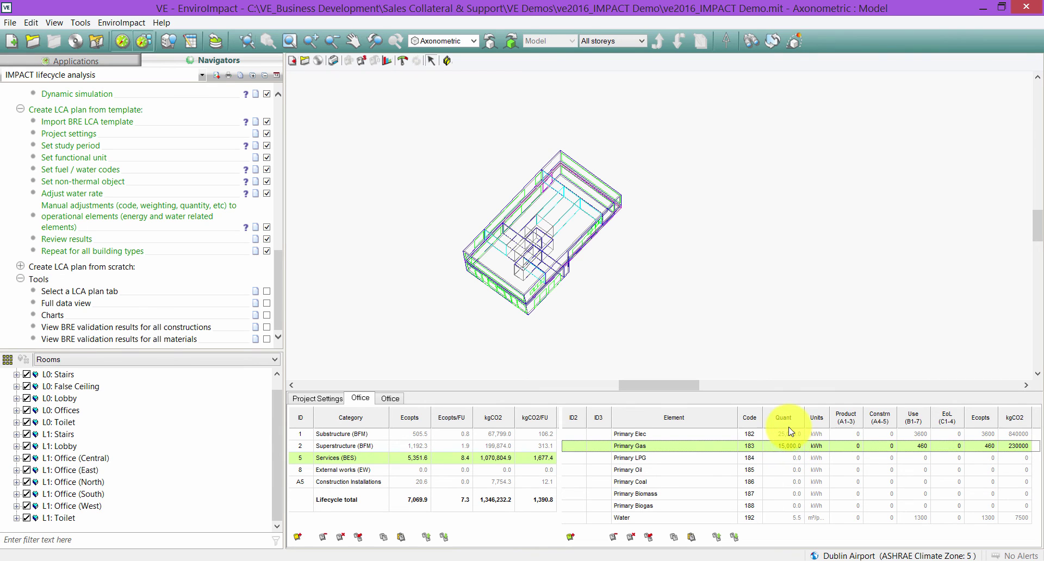
Examine the BRE Ecopoints charts per life-stage, per issue and per issue, per life-stage, and the carbon footprint chart per life-stage
left_click(388, 61)
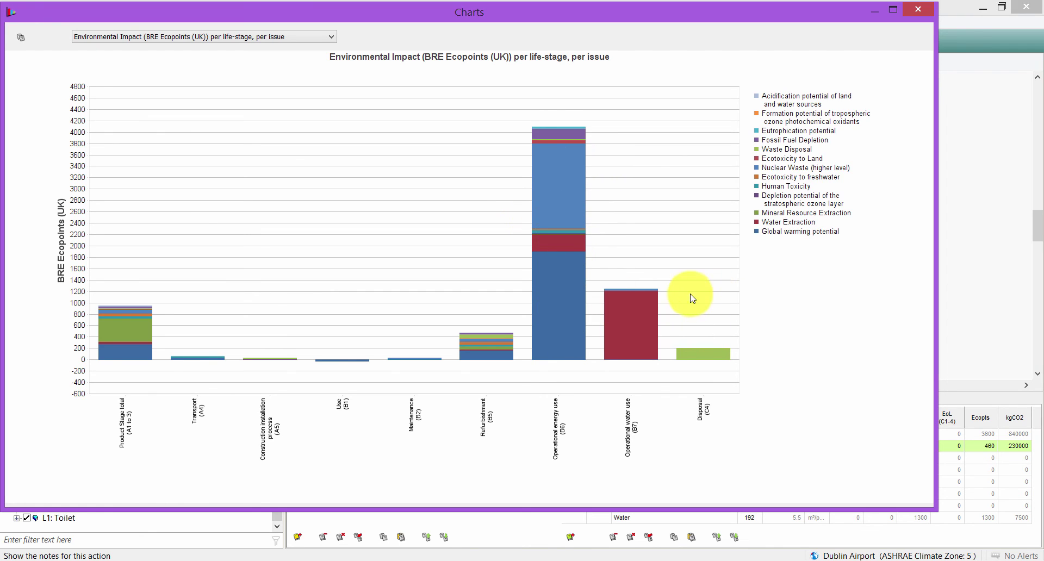
left_click(187, 34)
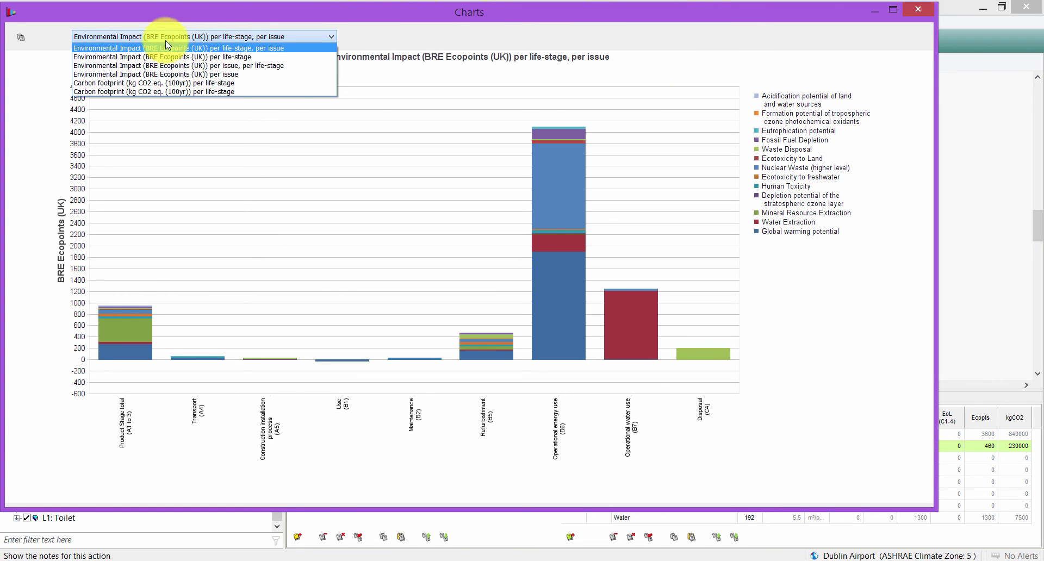
left_click(145, 66)
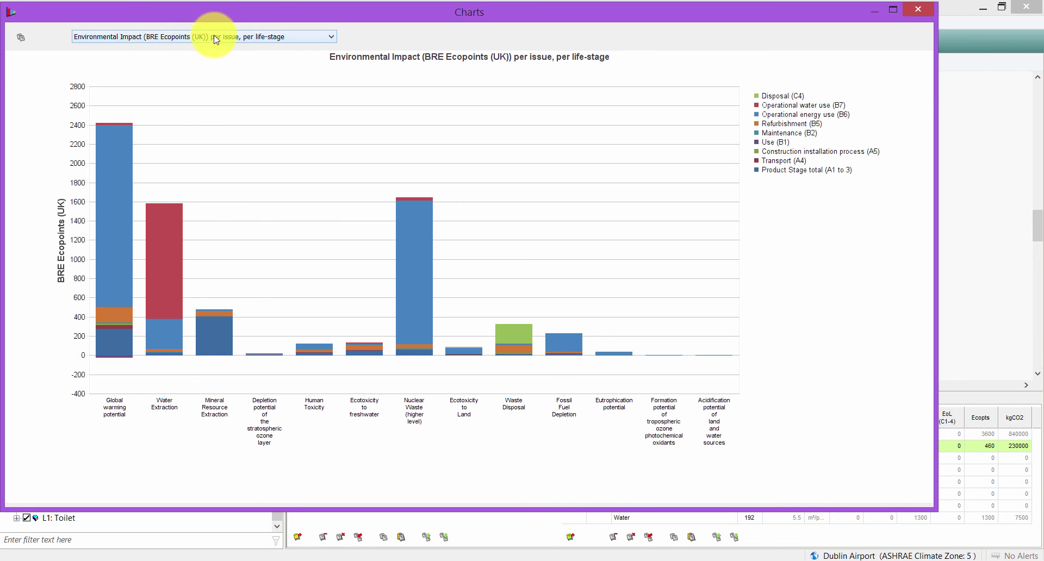
left_click(284, 39)
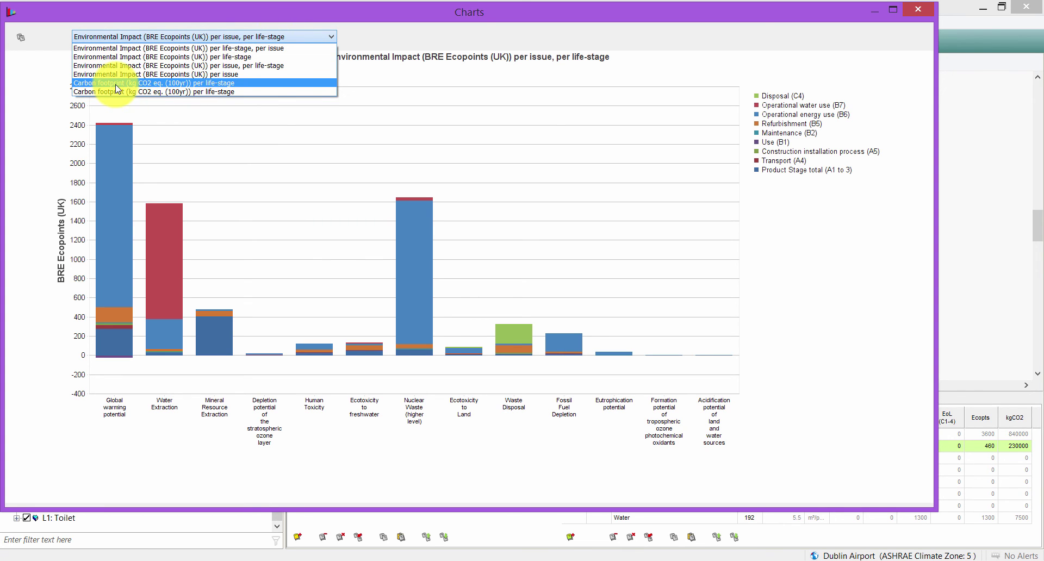
left_click(116, 84)
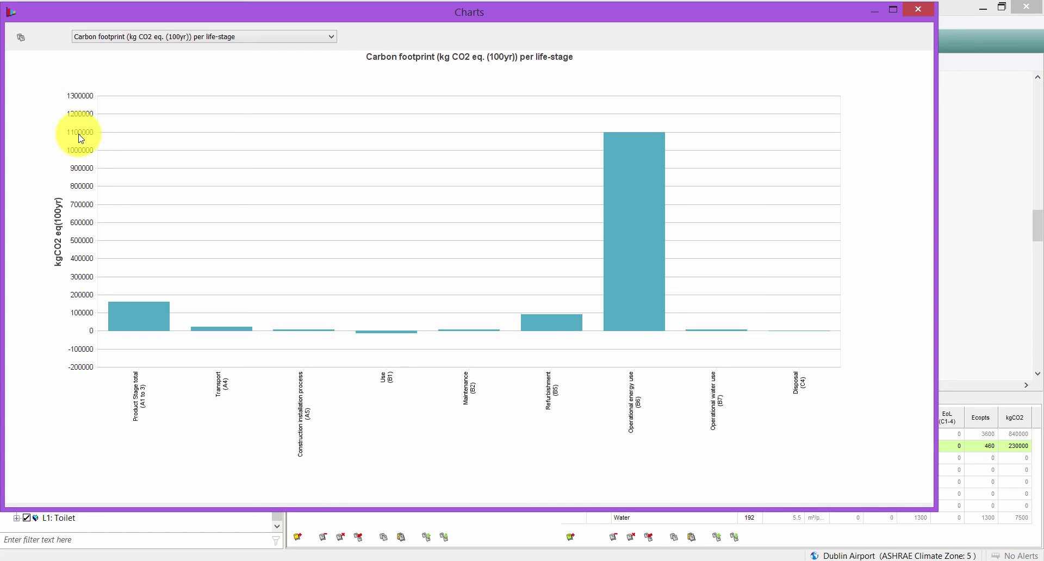
left_click(919, 10)
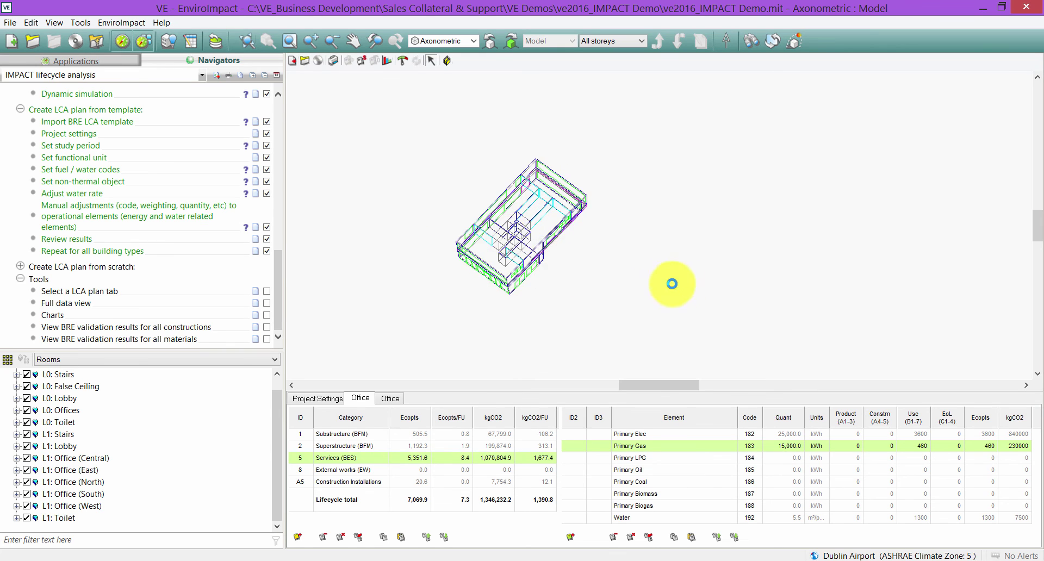
Show the Superstructure elements in the LCA full data view with BRE Life stage totals, and widen the Element column to read the names
middle_click_drag(665, 284, 719, 287)
scroll(653, 258, "up", 3)
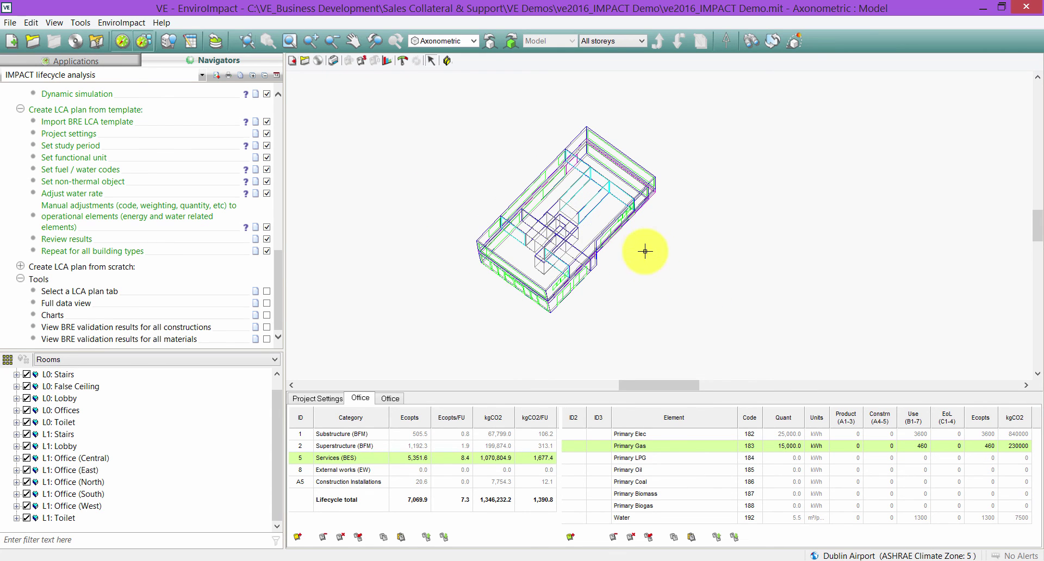
left_click(359, 65)
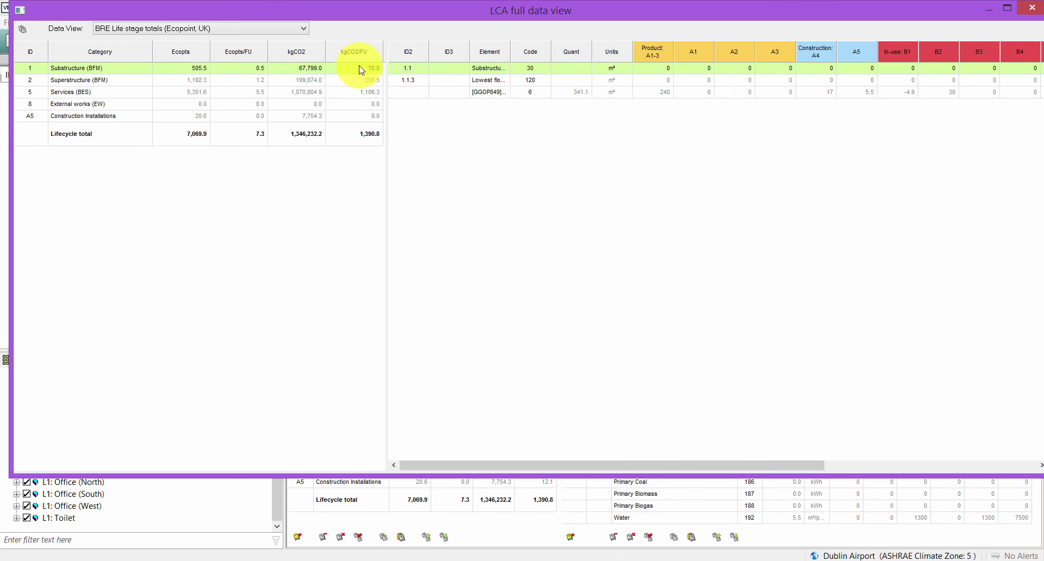
left_click(91, 81)
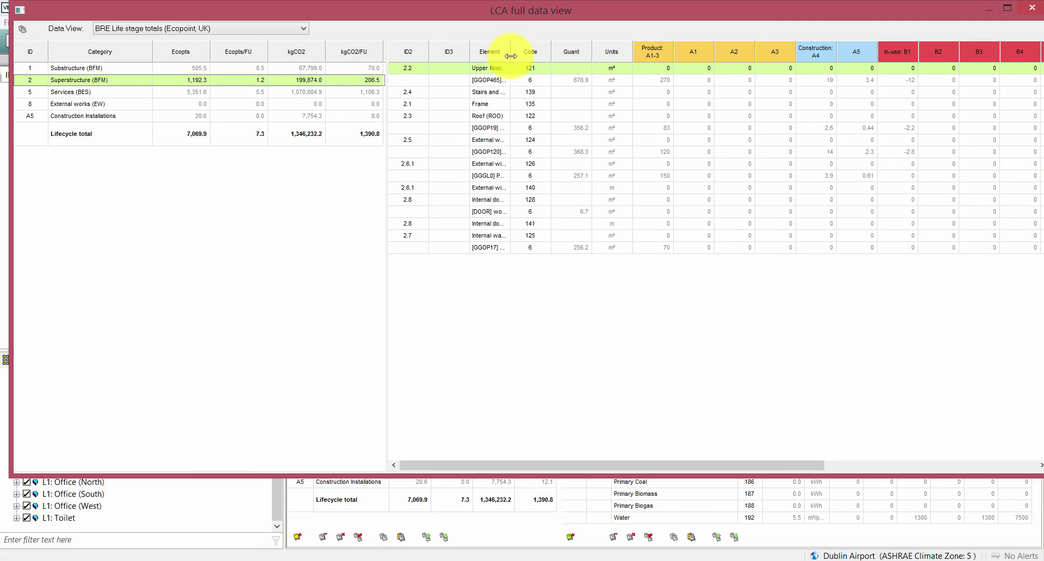
left_click(146, 29)
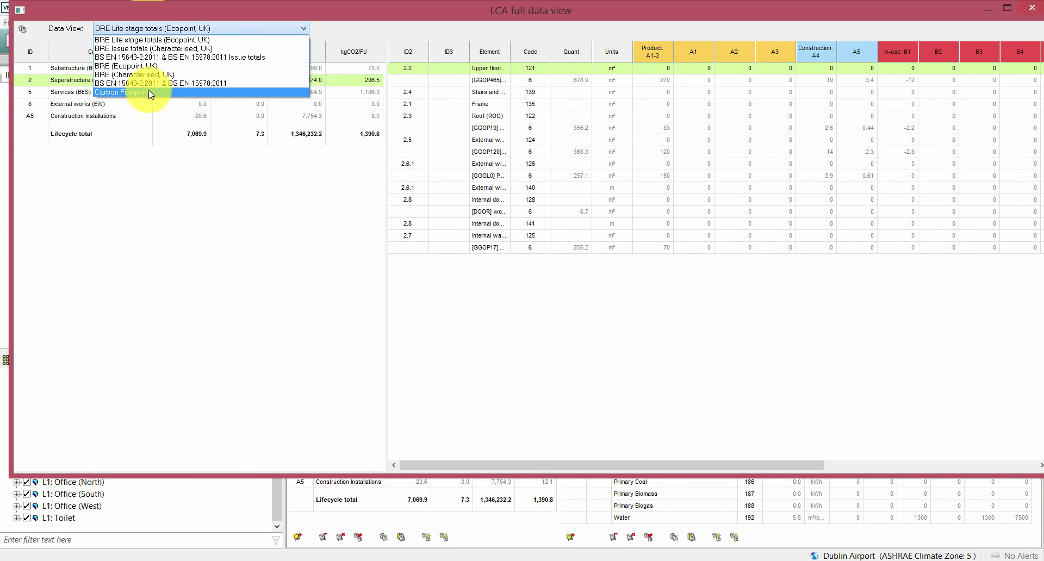
left_click(207, 232)
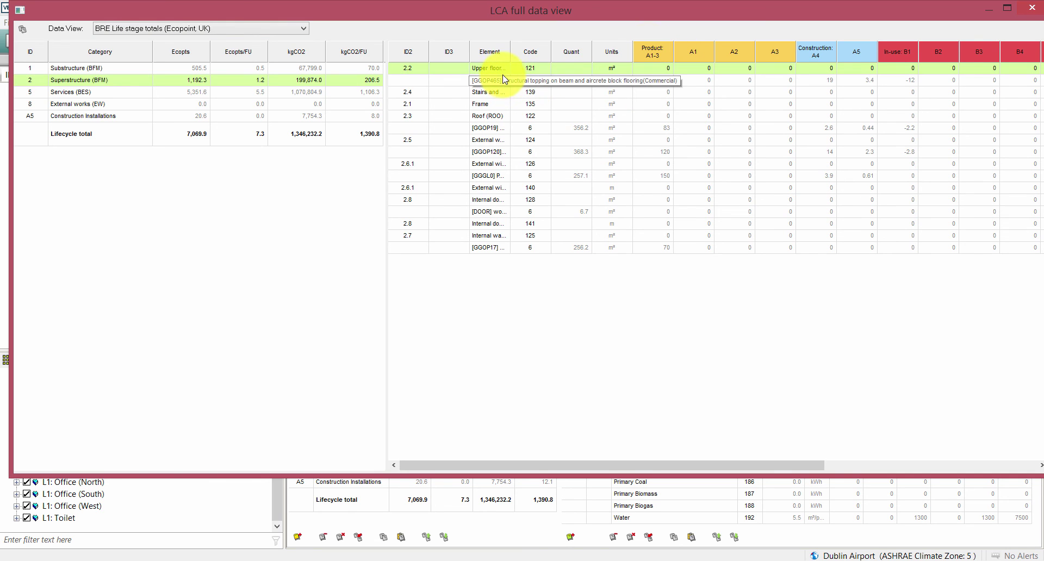
left_click_drag(510, 51, 530, 61)
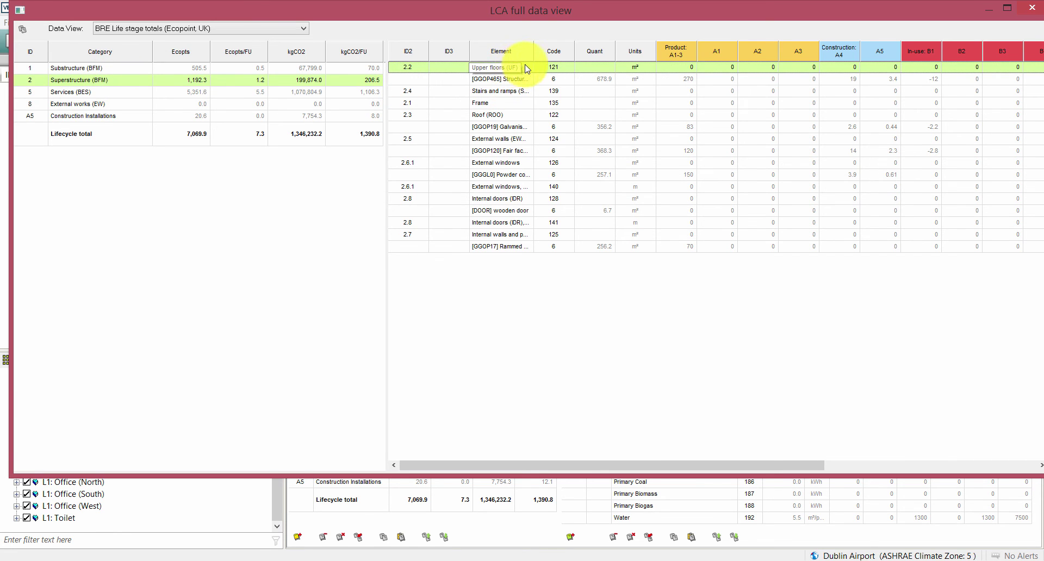
left_click_drag(538, 51, 561, 51)
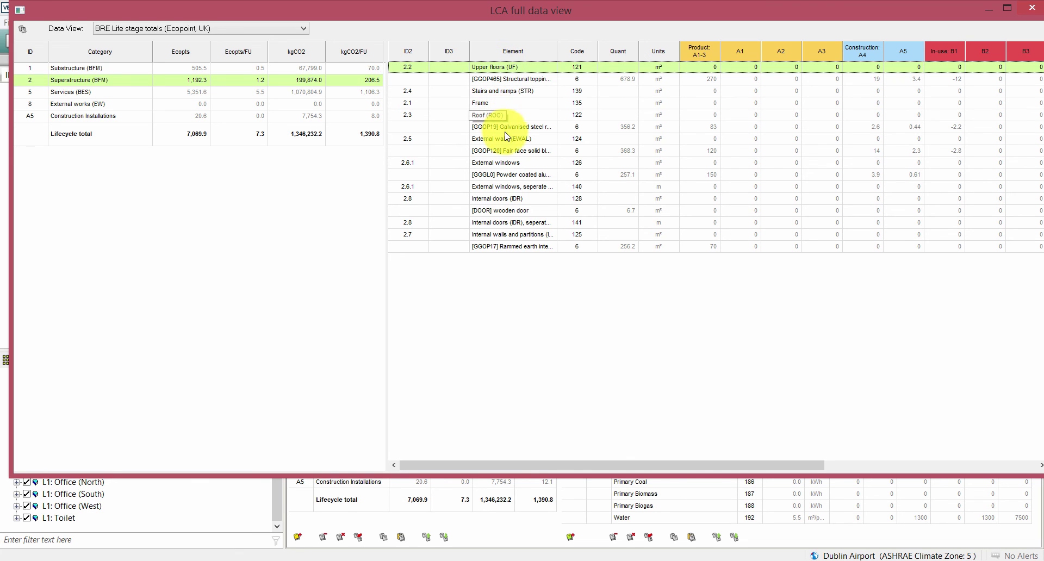
Inspect the life-stage ecopoint values of the fair face solid block construction under External walls
left_click(506, 158)
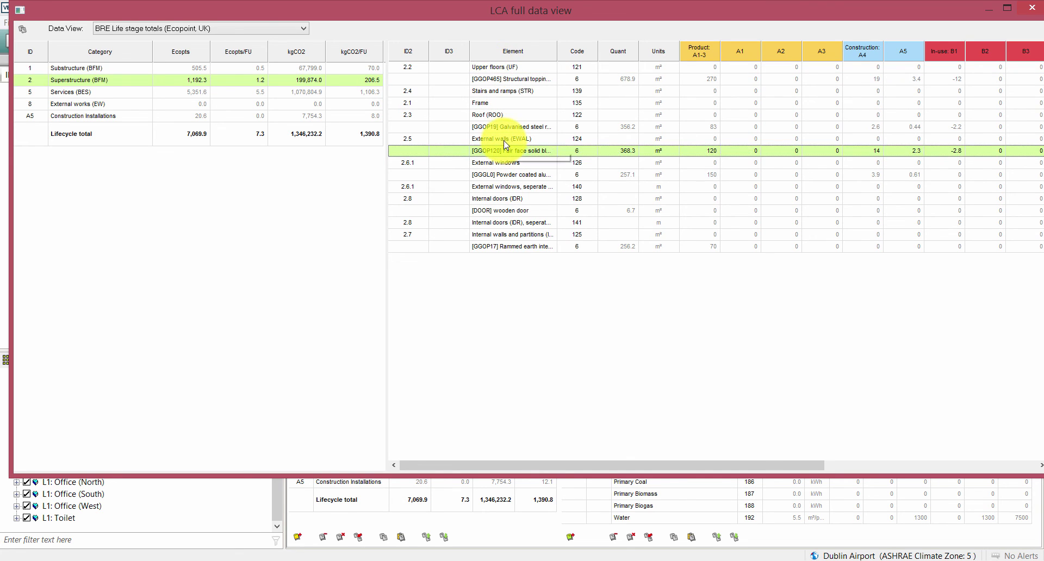
left_click(506, 155)
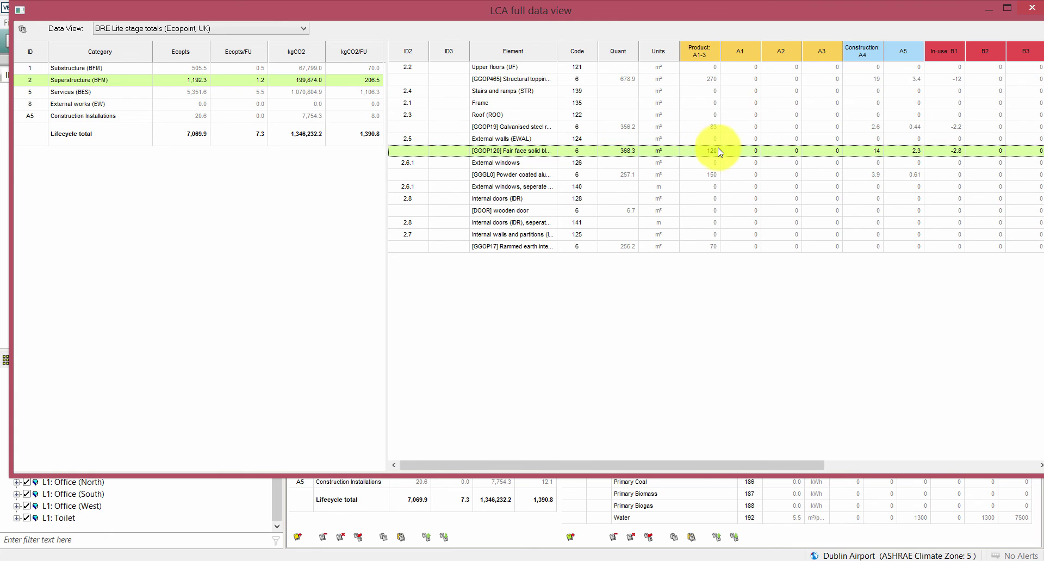
left_click_drag(809, 463, 757, 466)
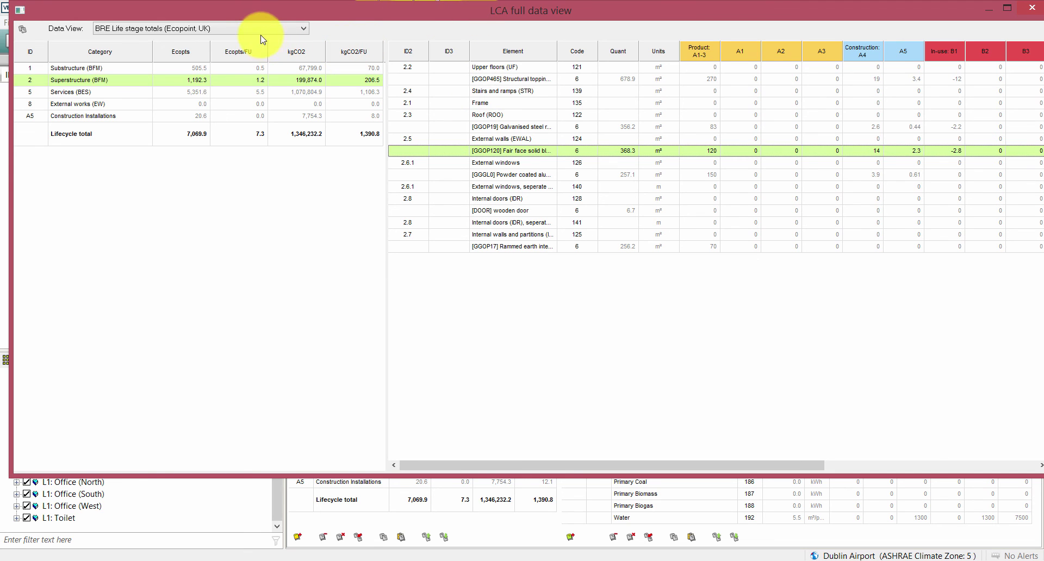
Switch the data view to BRE Issue totals (Characterised, UK) and examine the issue values of the Superstructure's fair face solid block external wall
left_click(166, 30)
left_click(132, 41)
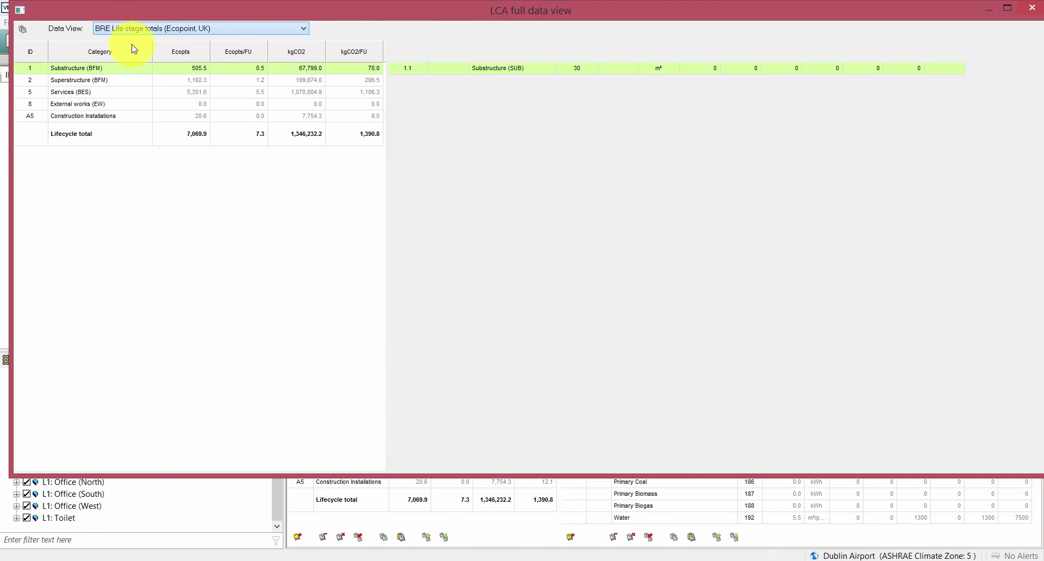
left_click(132, 29)
left_click(133, 49)
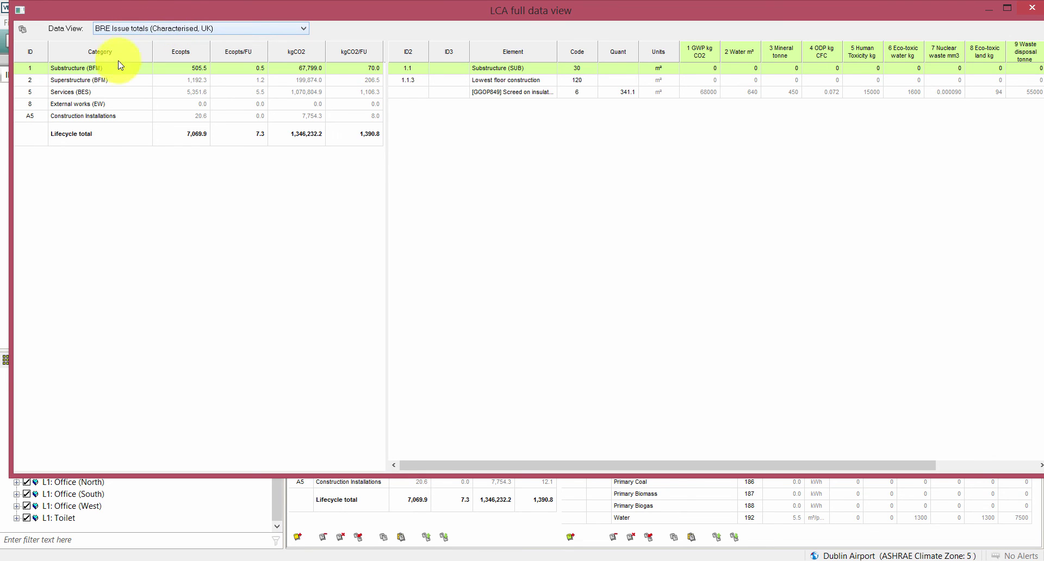
left_click(79, 82)
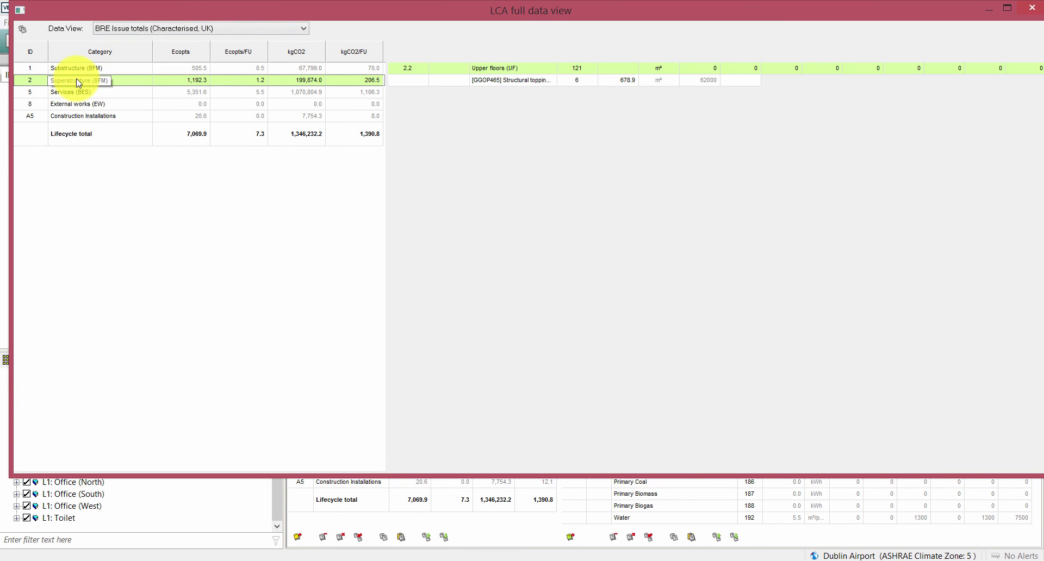
left_click_drag(709, 466, 733, 464)
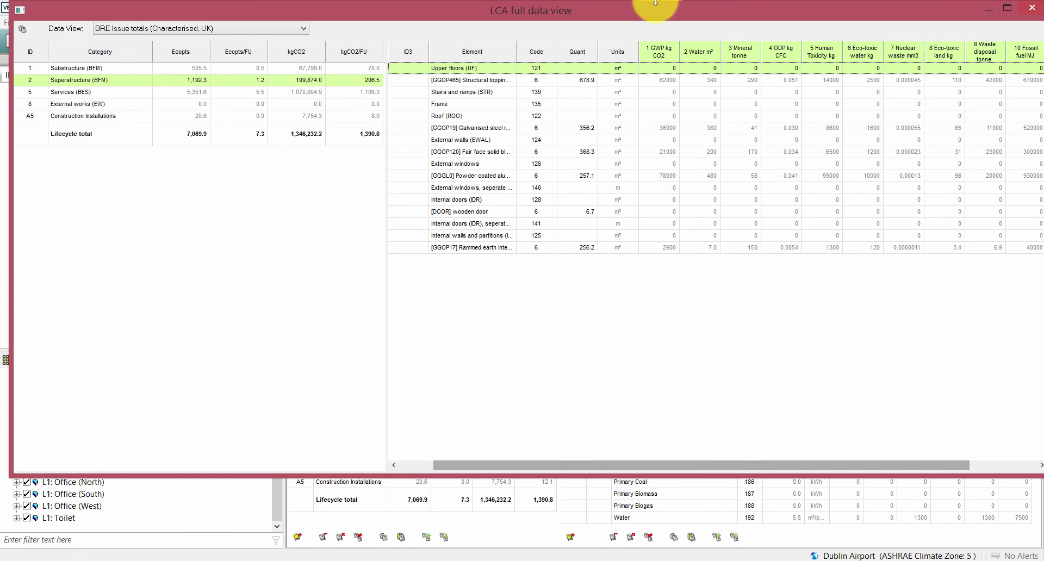
left_click(465, 151)
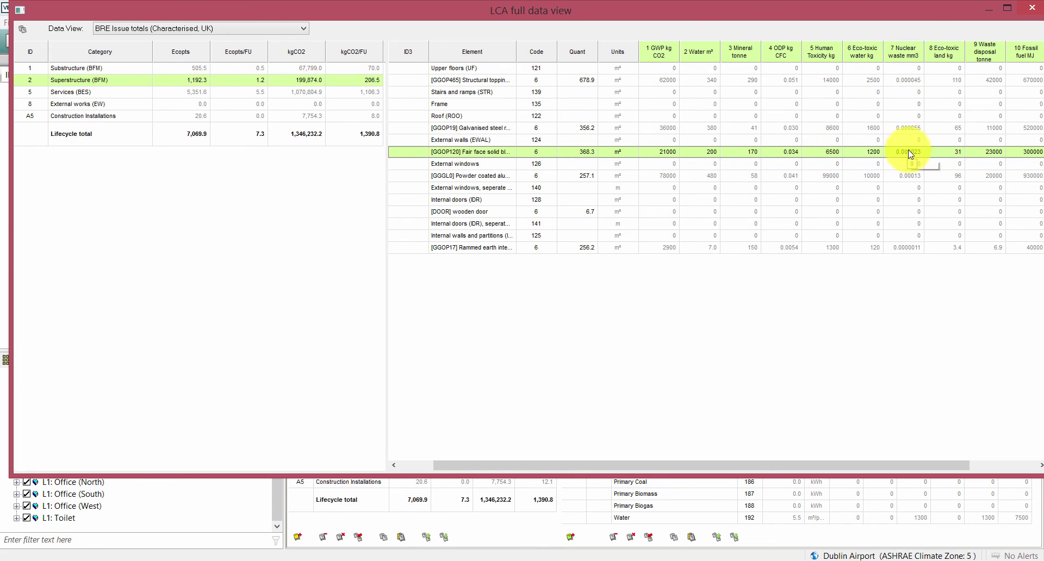
left_click_drag(637, 466, 513, 396)
Review the Carbon Footprint data view by life stage, and close the LCA full data view
left_click(212, 31)
left_click(136, 92)
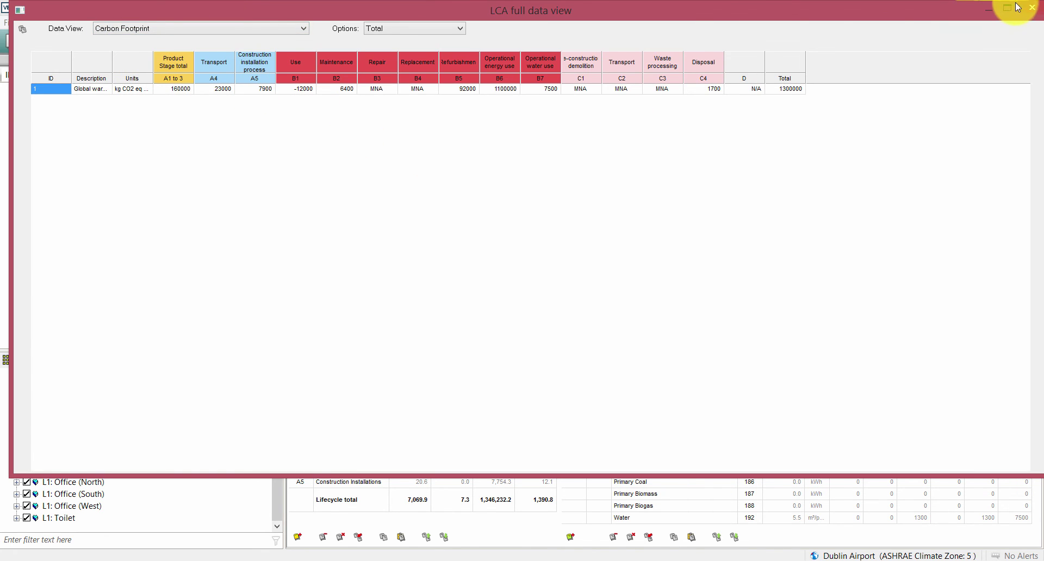
left_click(1032, 7)
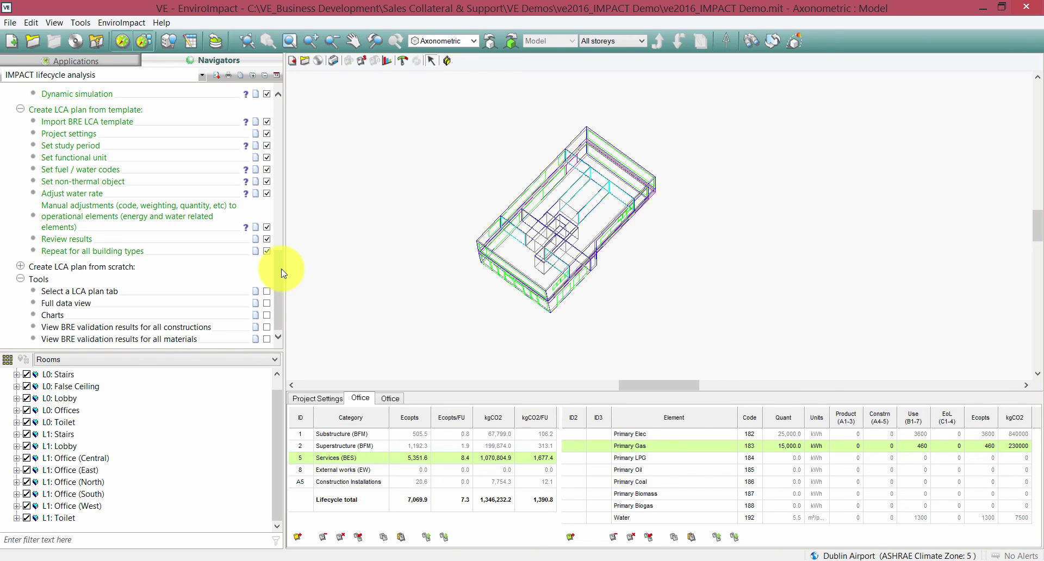
Look over the Cost & Value applications, and return to the Model data and LCA data sections of the IMPACT lifecycle analysis workflow
left_click(109, 62)
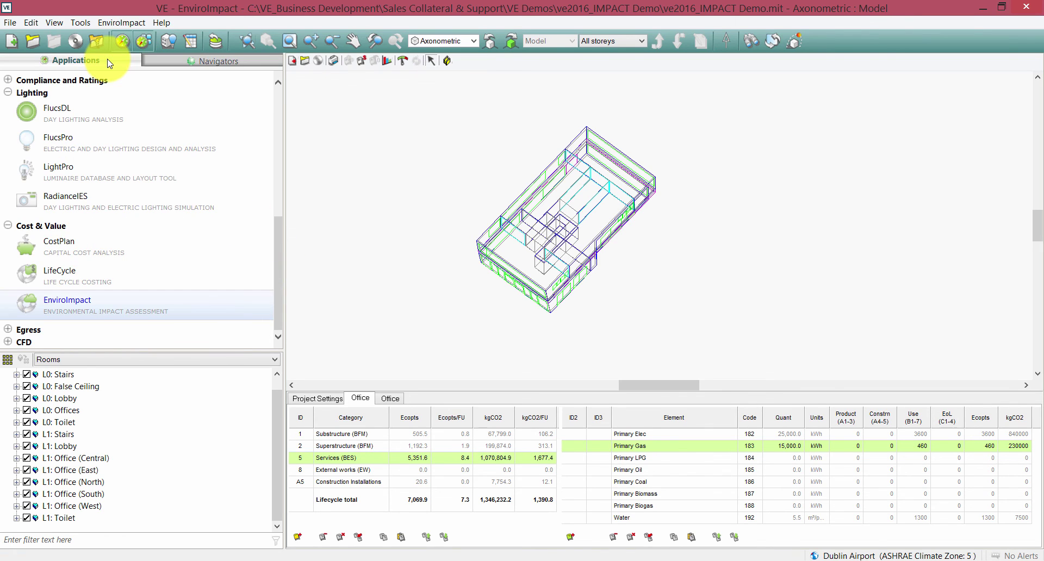
mouse_move(280, 233)
left_mouse_down()
mouse_move(274, 115)
mouse_move(279, 252)
left_mouse_up()
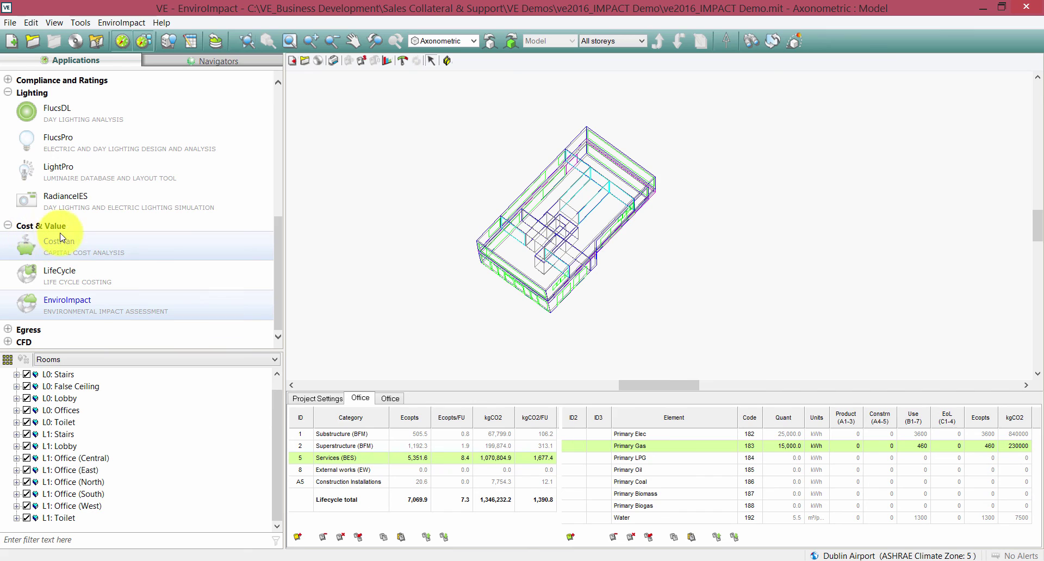
left_click(220, 62)
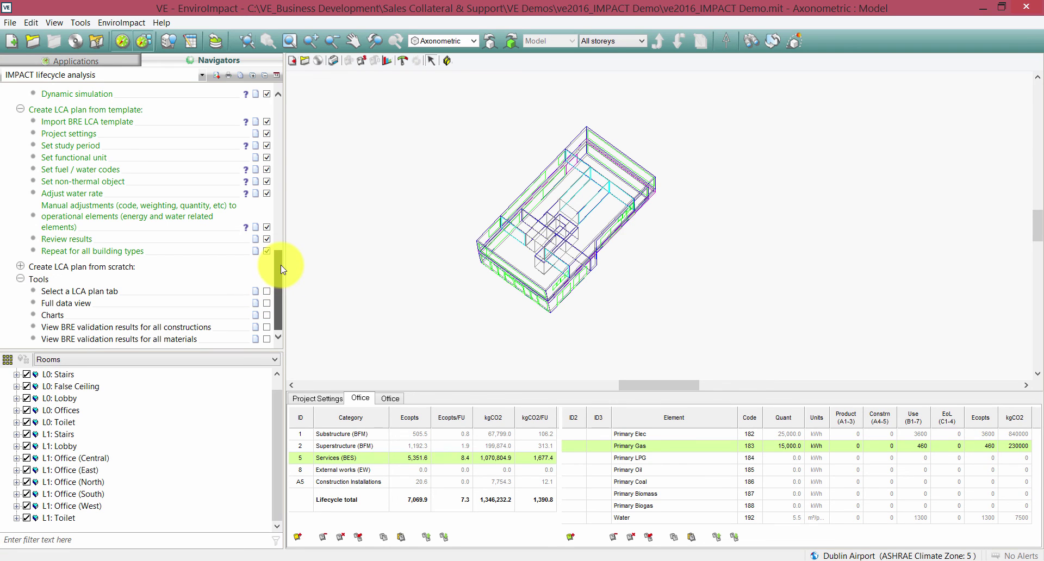
left_click_drag(280, 268, 283, 171)
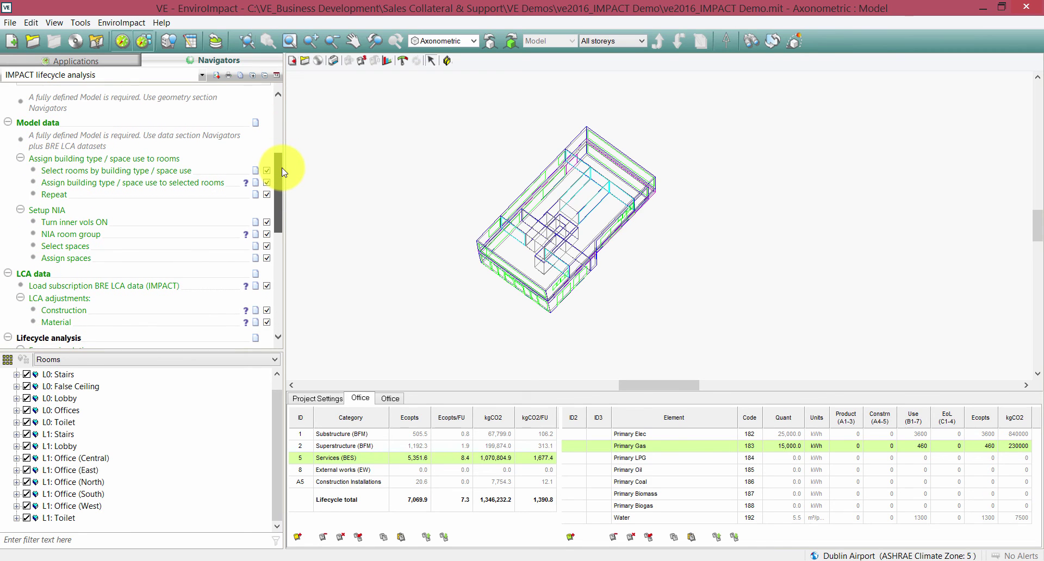